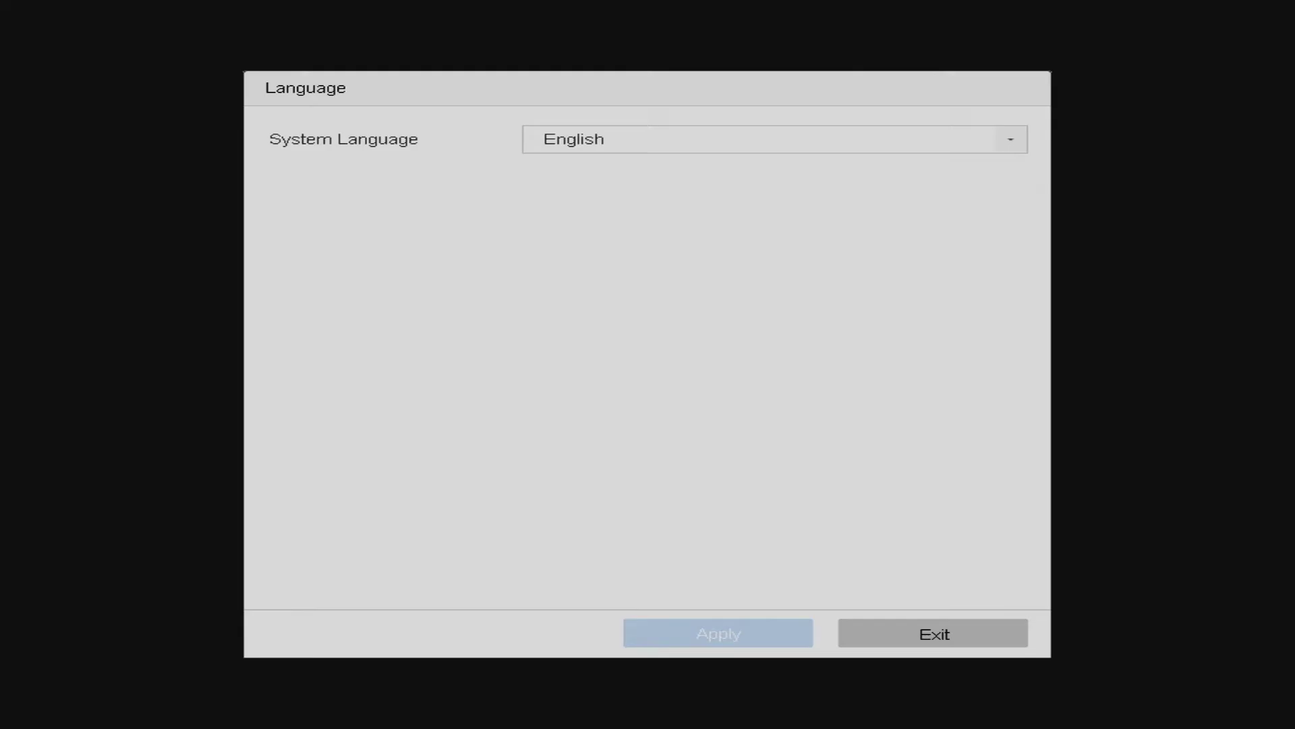
# Keep English as the system language and apply it to reach activation
pyautogui.click(768, 143)
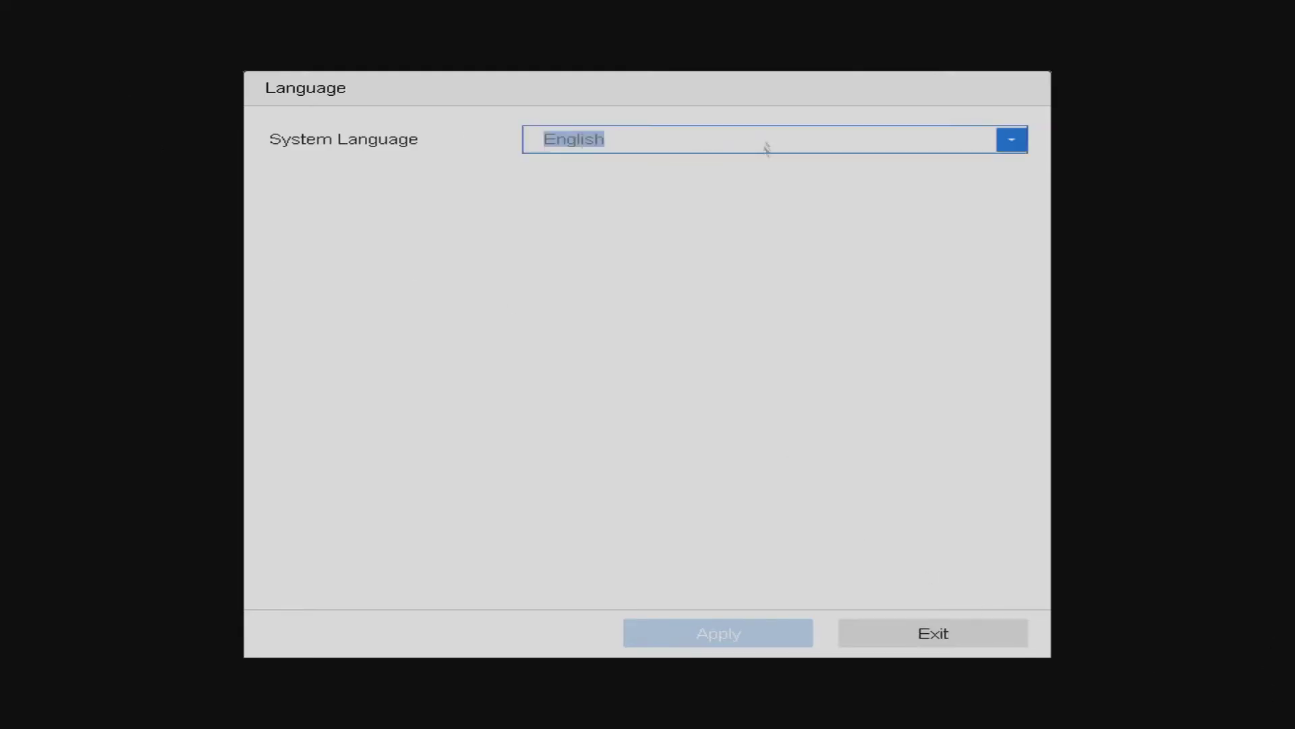
pyautogui.click(773, 142)
pyautogui.click(651, 181)
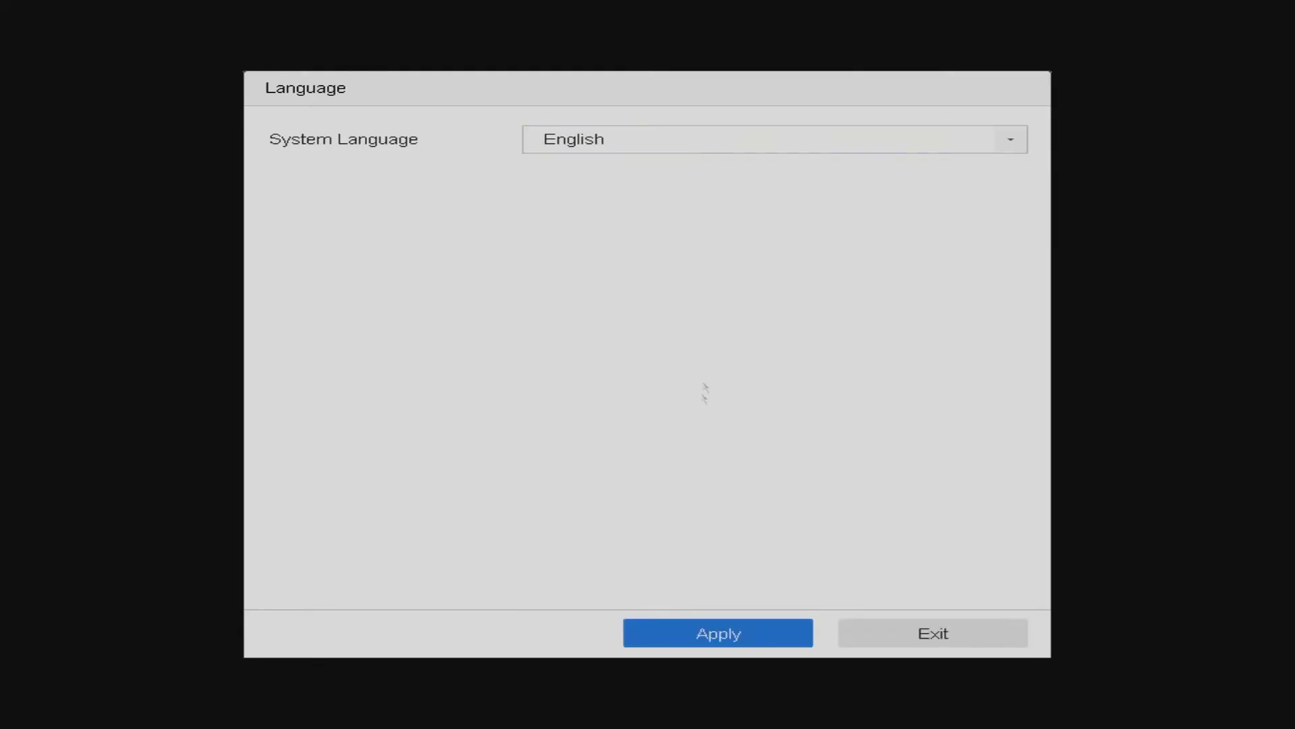
pyautogui.click(743, 648)
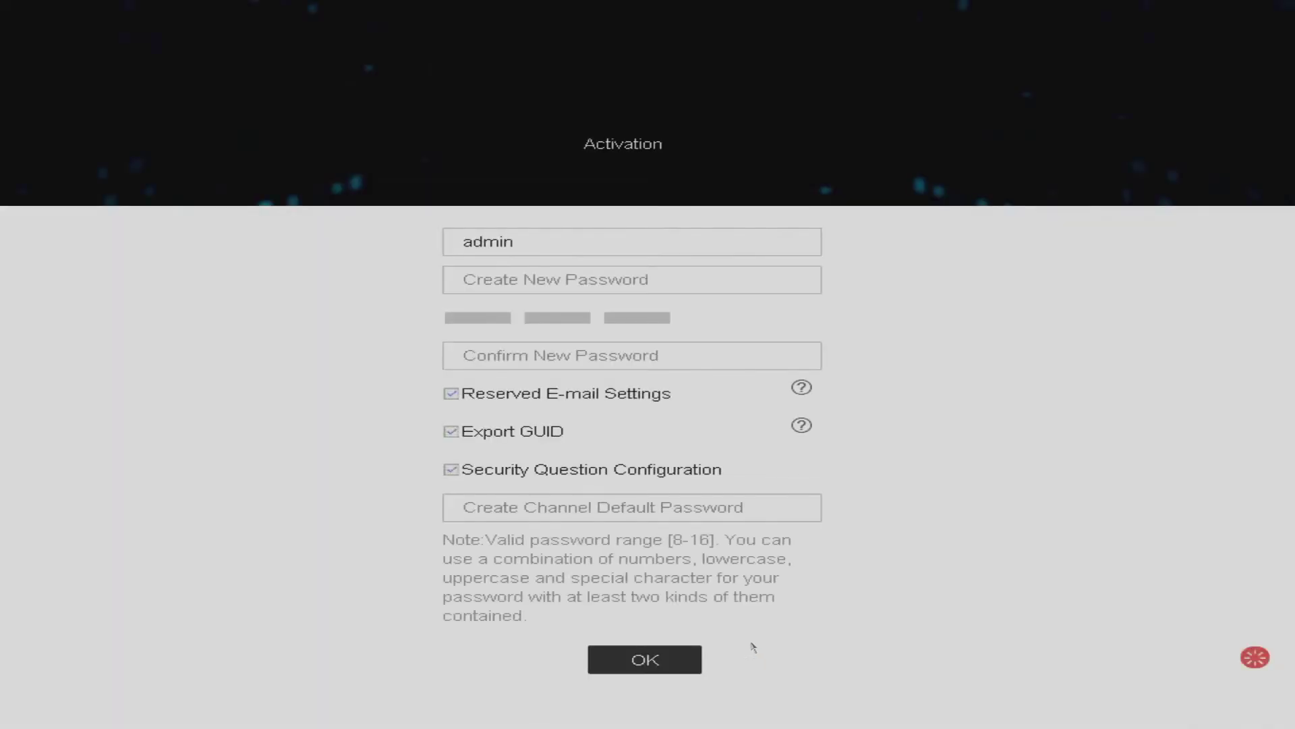
# Enter the new admin password on the on-screen keyboard
pyautogui.click(459, 279)
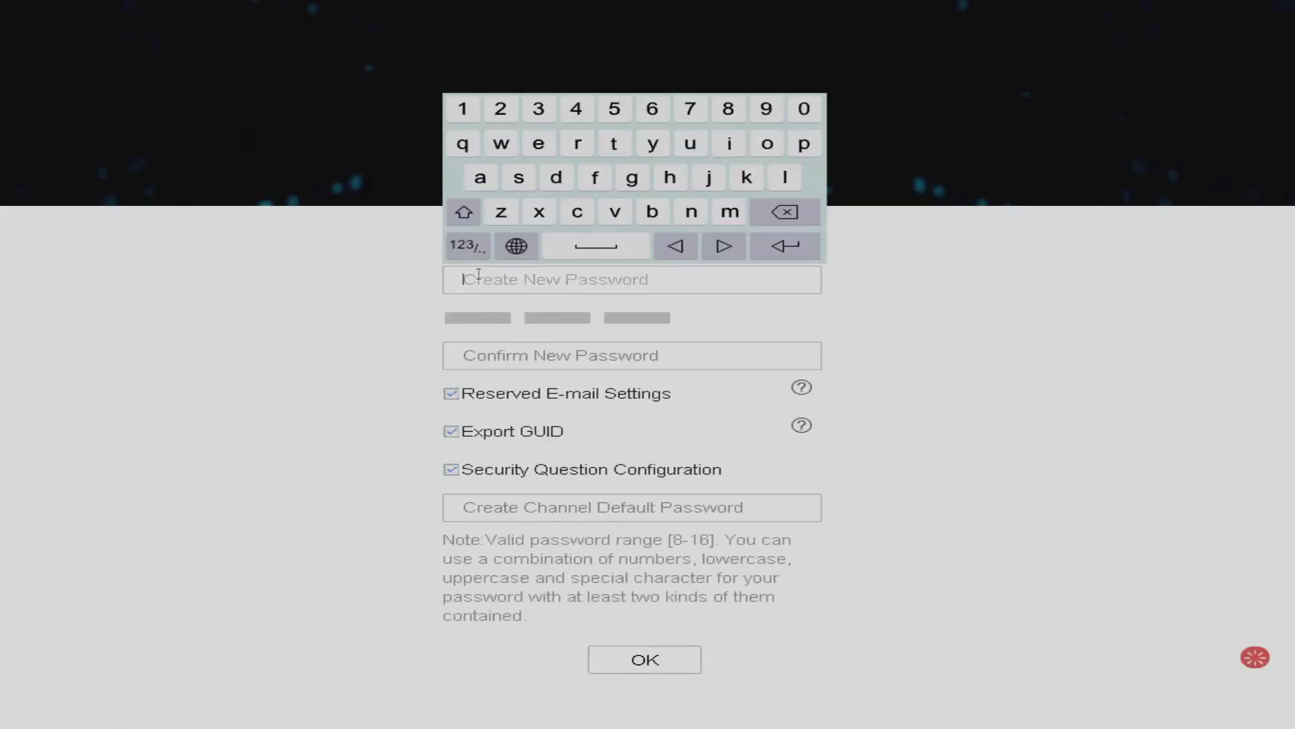
pyautogui.click(464, 110)
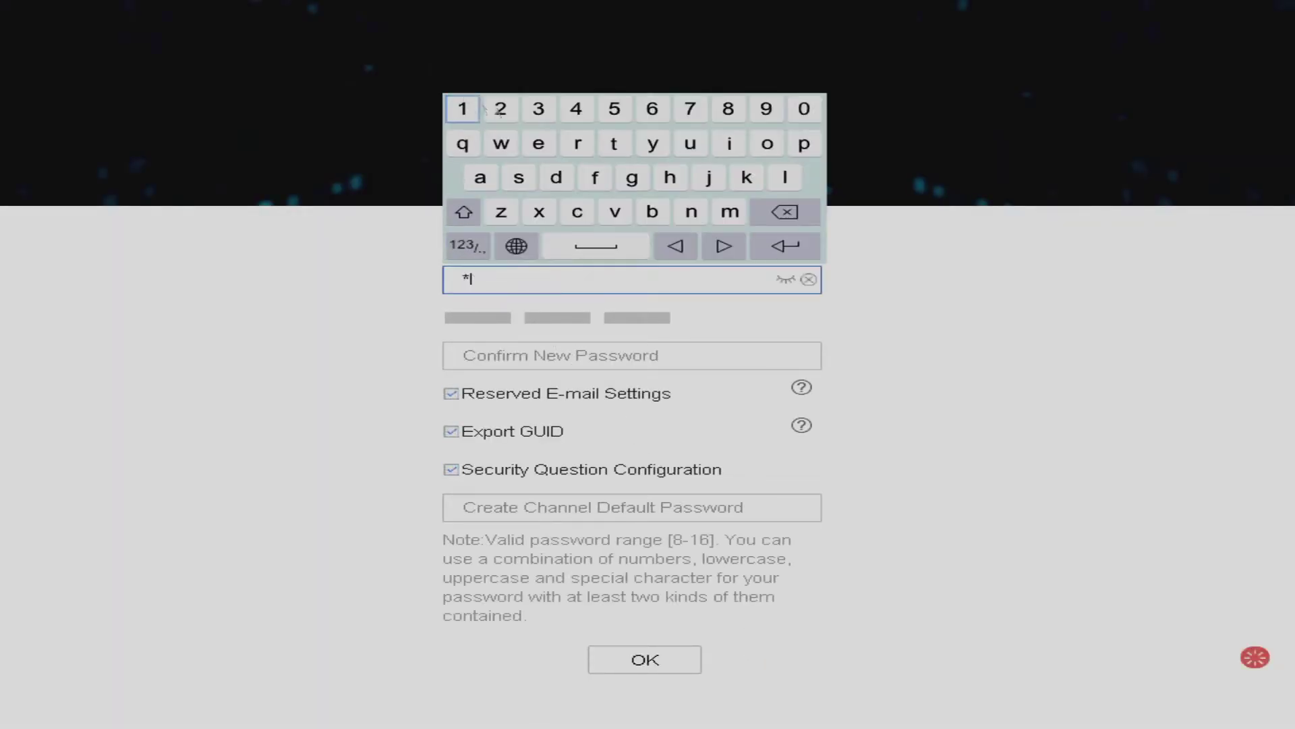
pyautogui.click(514, 112)
pyautogui.click(540, 112)
pyautogui.click(575, 111)
pyautogui.click(606, 113)
pyautogui.click(690, 110)
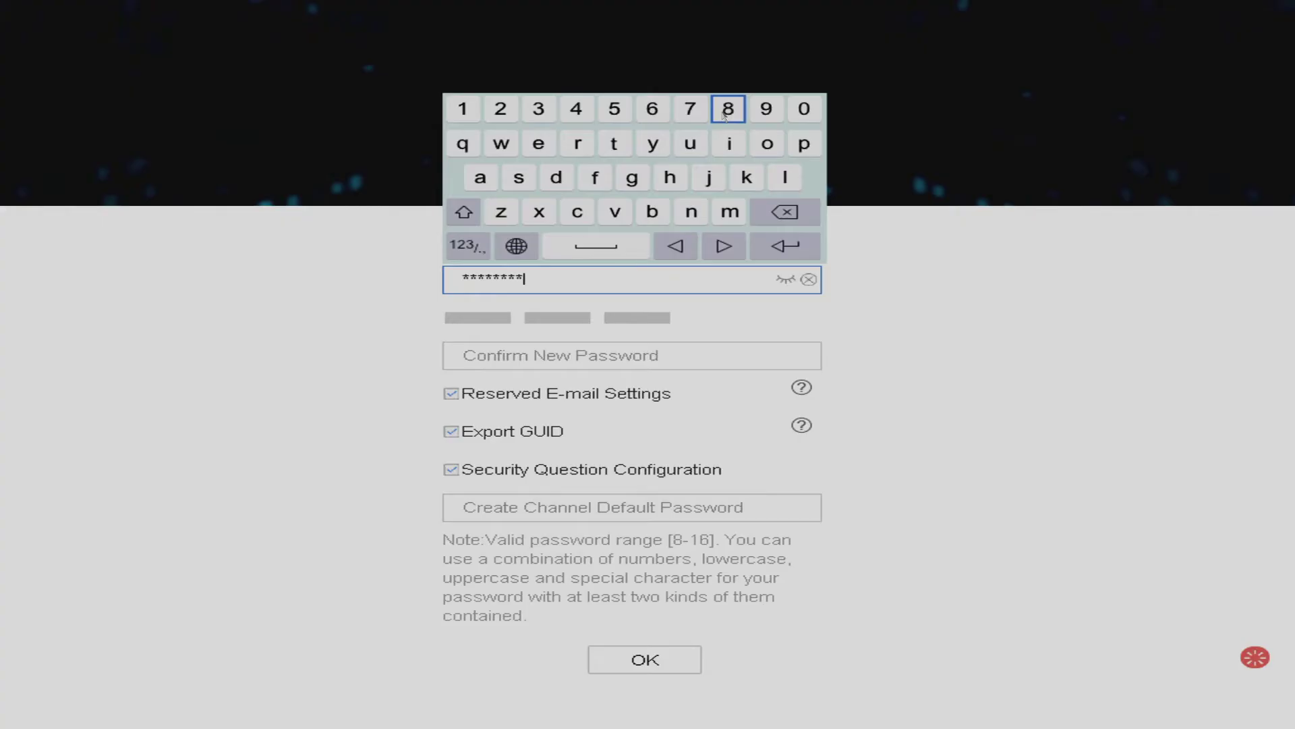
pyautogui.click(767, 111)
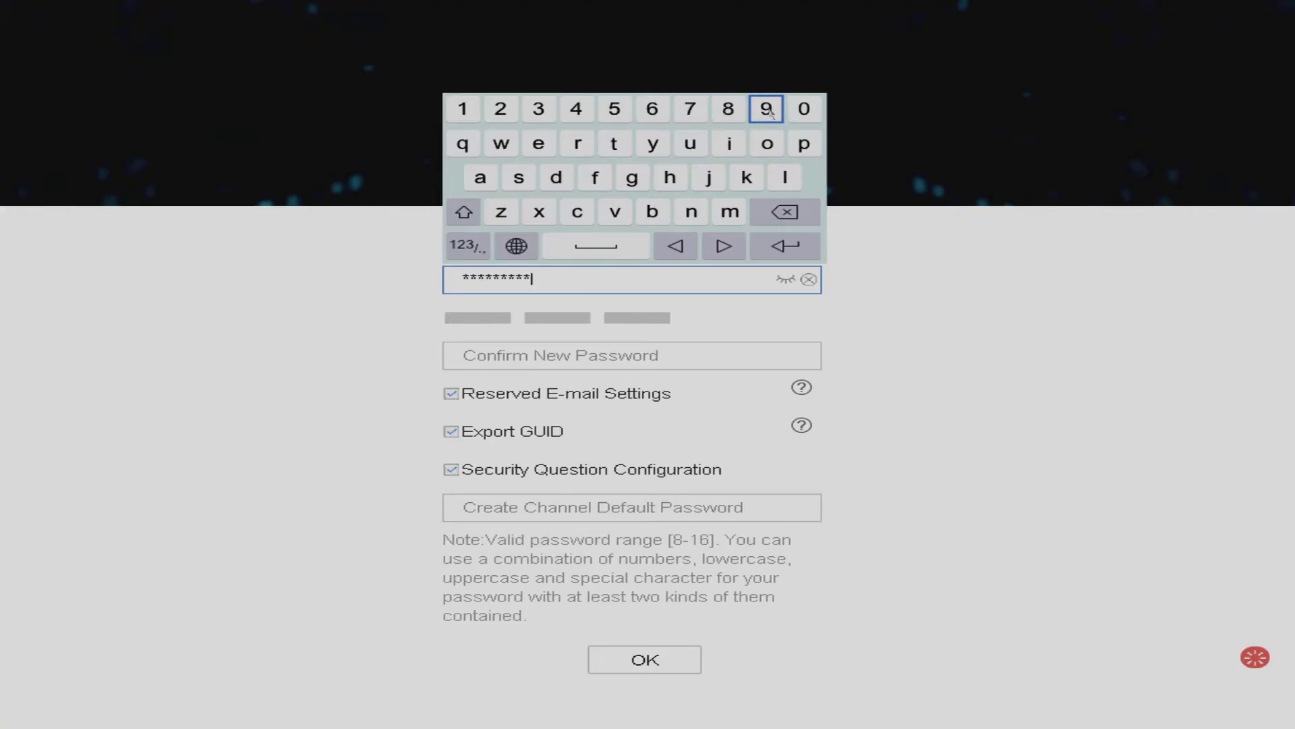
pyautogui.click(803, 110)
pyautogui.click(805, 144)
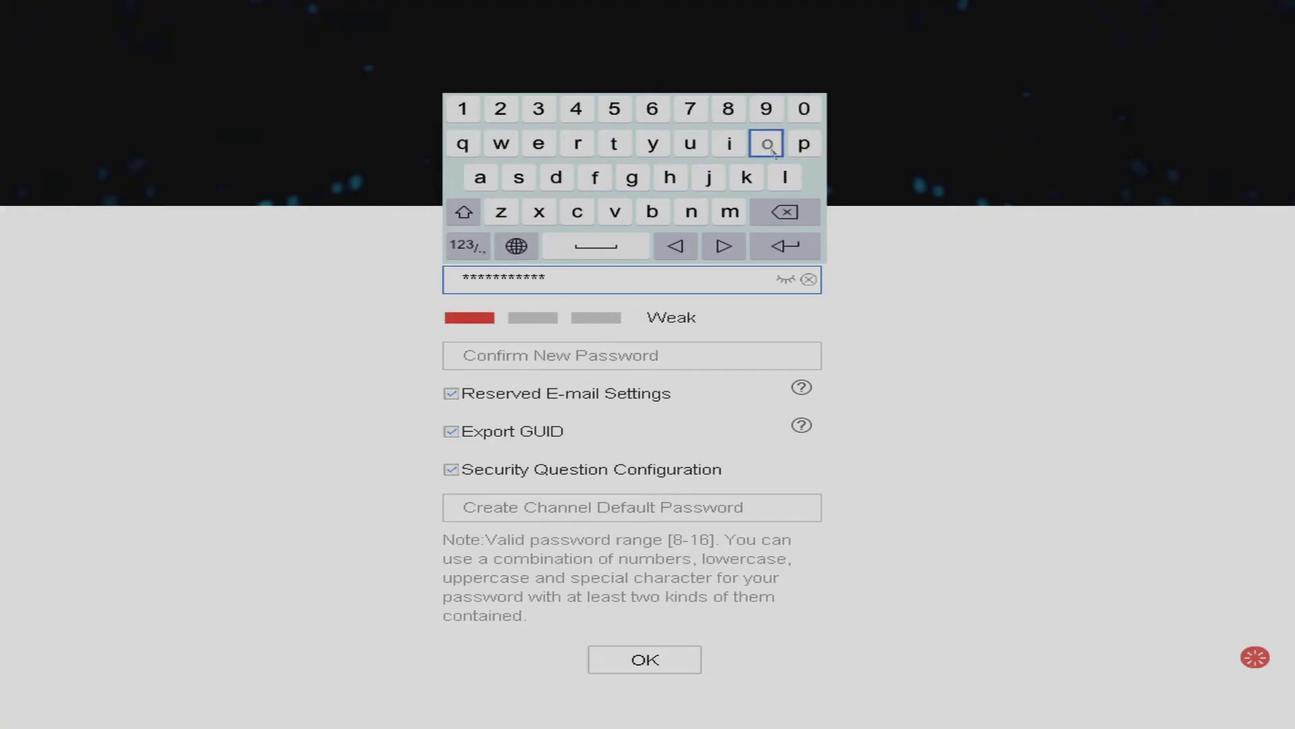
pyautogui.click(772, 148)
pyautogui.click(585, 359)
# Re-enter the admin password in Confirm New Password
pyautogui.click(463, 388)
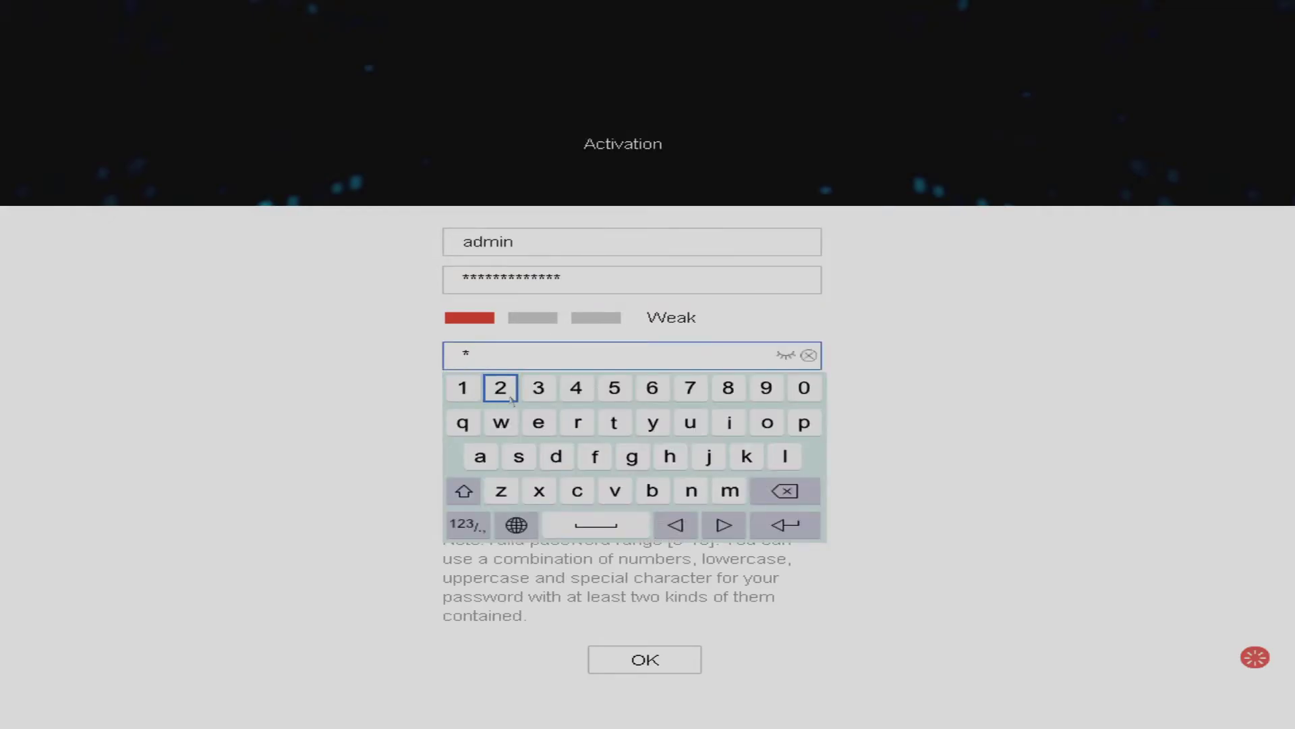
pyautogui.click(501, 388)
pyautogui.click(539, 388)
pyautogui.click(578, 389)
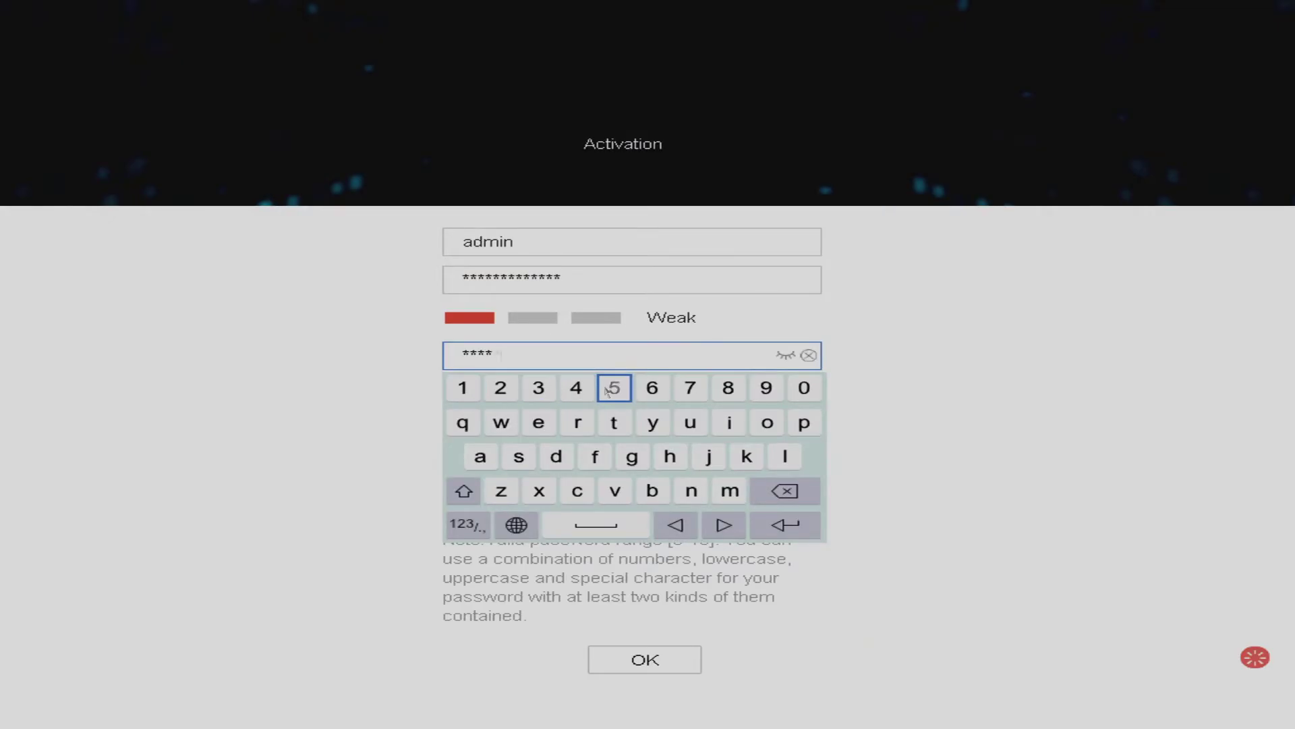
pyautogui.click(614, 390)
pyautogui.click(652, 389)
pyautogui.click(689, 389)
pyautogui.click(728, 390)
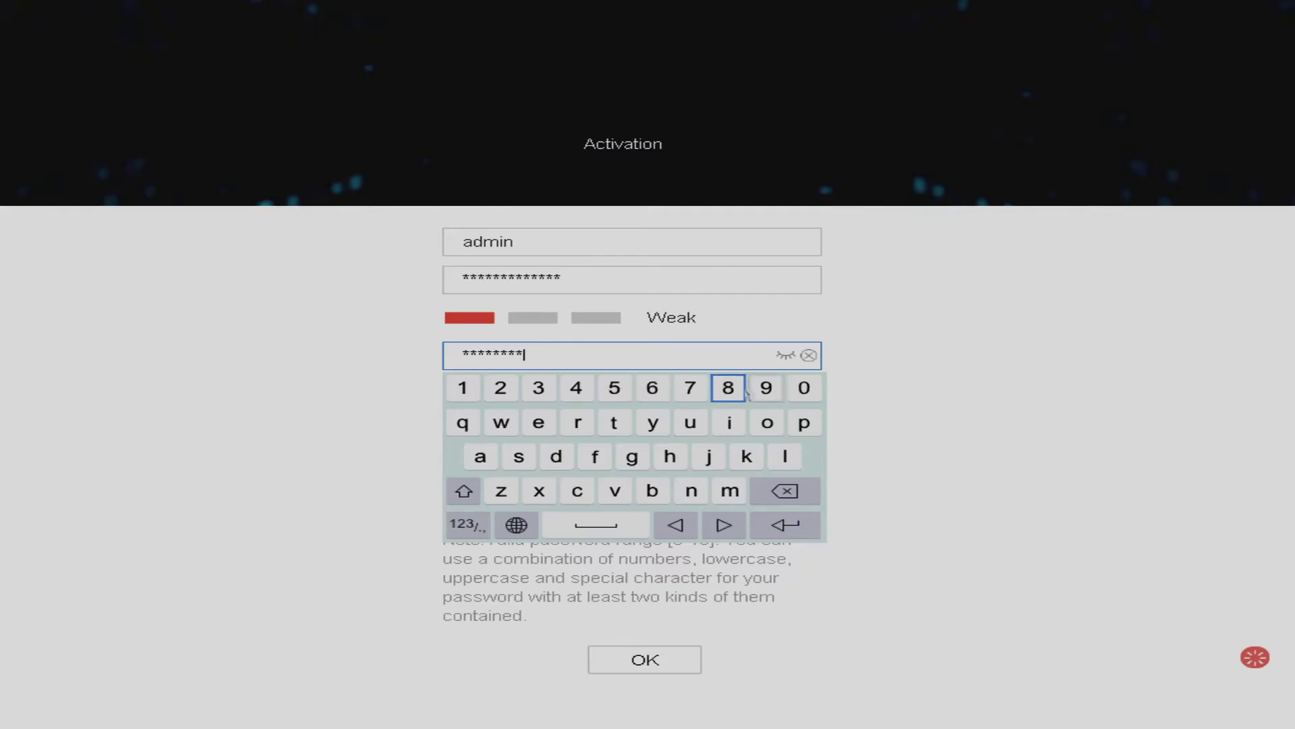
pyautogui.click(766, 390)
pyautogui.click(799, 391)
pyautogui.click(803, 425)
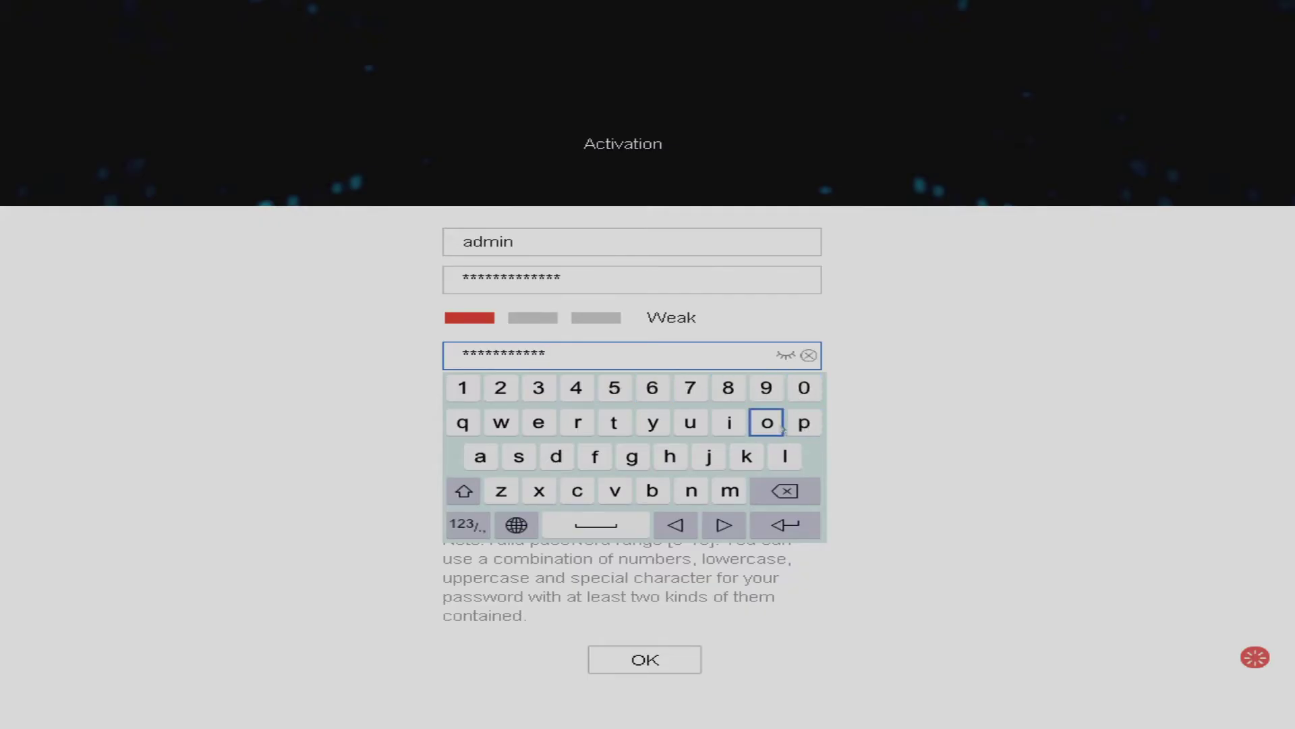
pyautogui.click(767, 425)
pyautogui.click(730, 427)
pyautogui.click(784, 526)
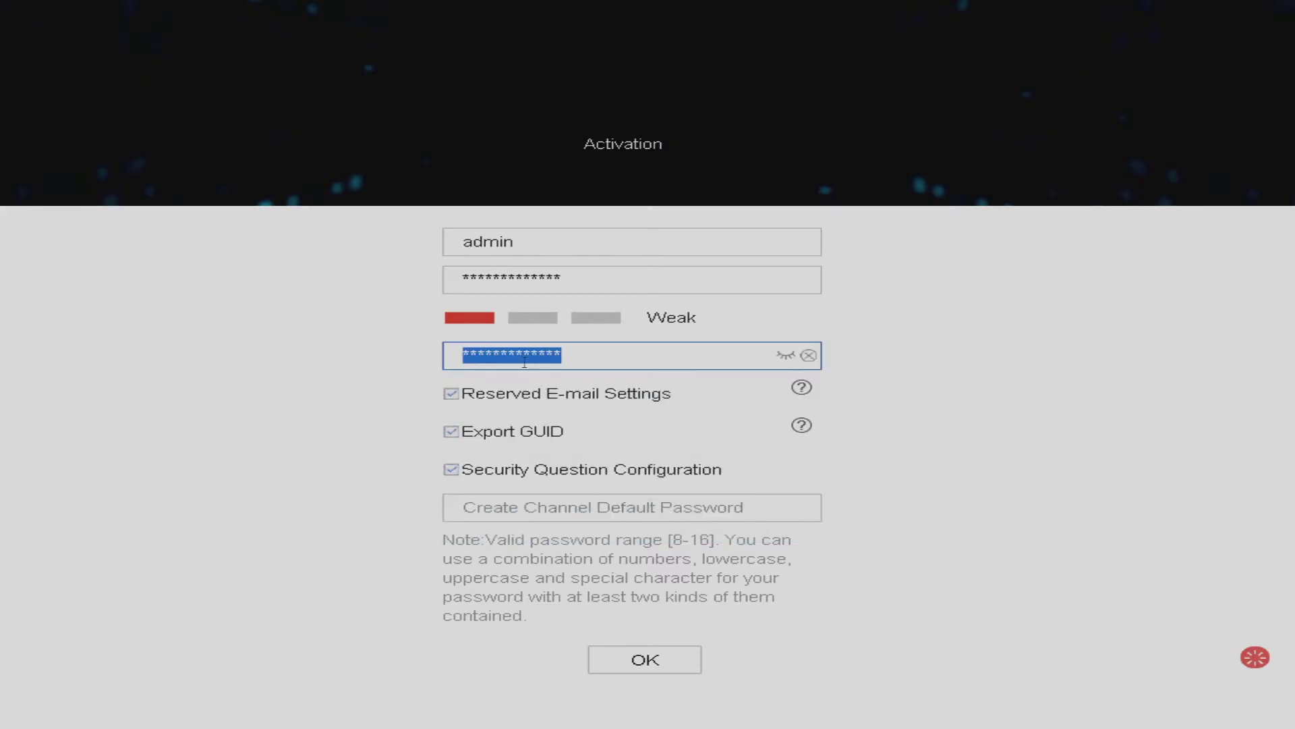
# Enter the channel default password and submit to activate the device
pyautogui.click(534, 506)
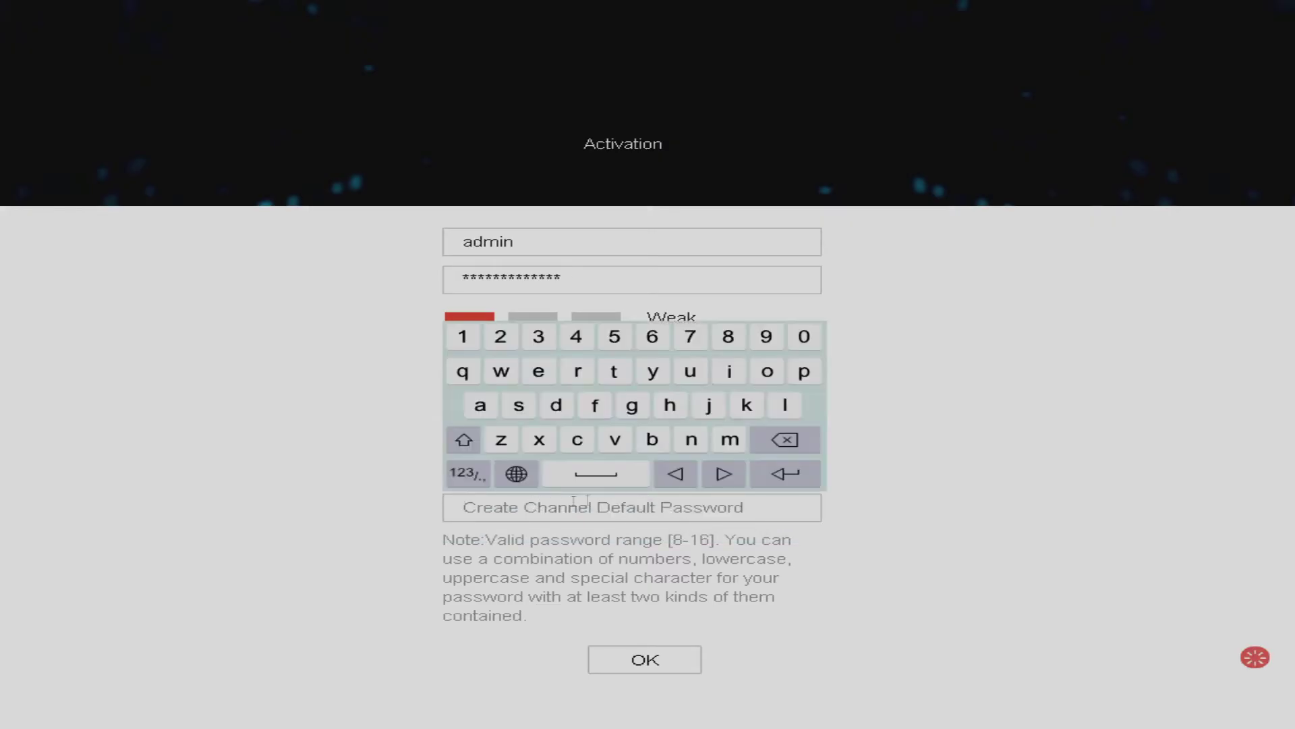
pyautogui.click(458, 338)
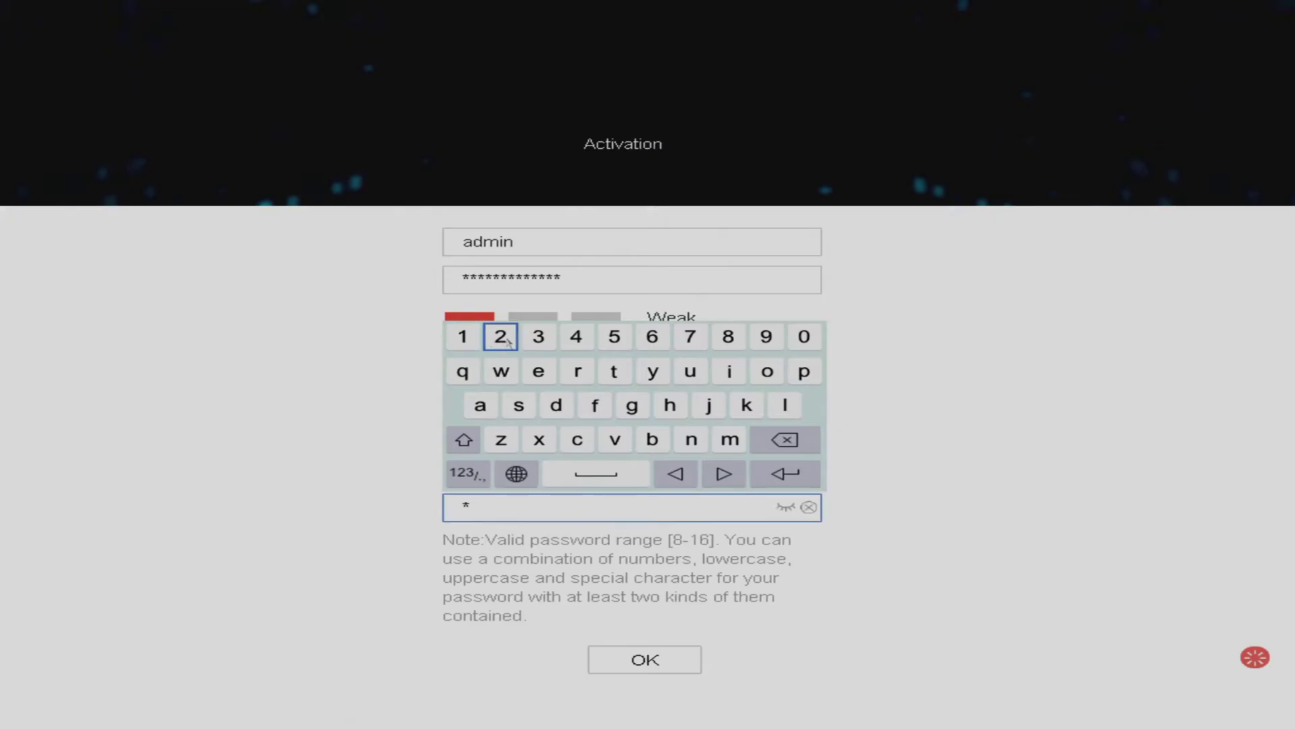
pyautogui.click(499, 338)
pyautogui.click(538, 338)
pyautogui.click(575, 338)
pyautogui.click(606, 341)
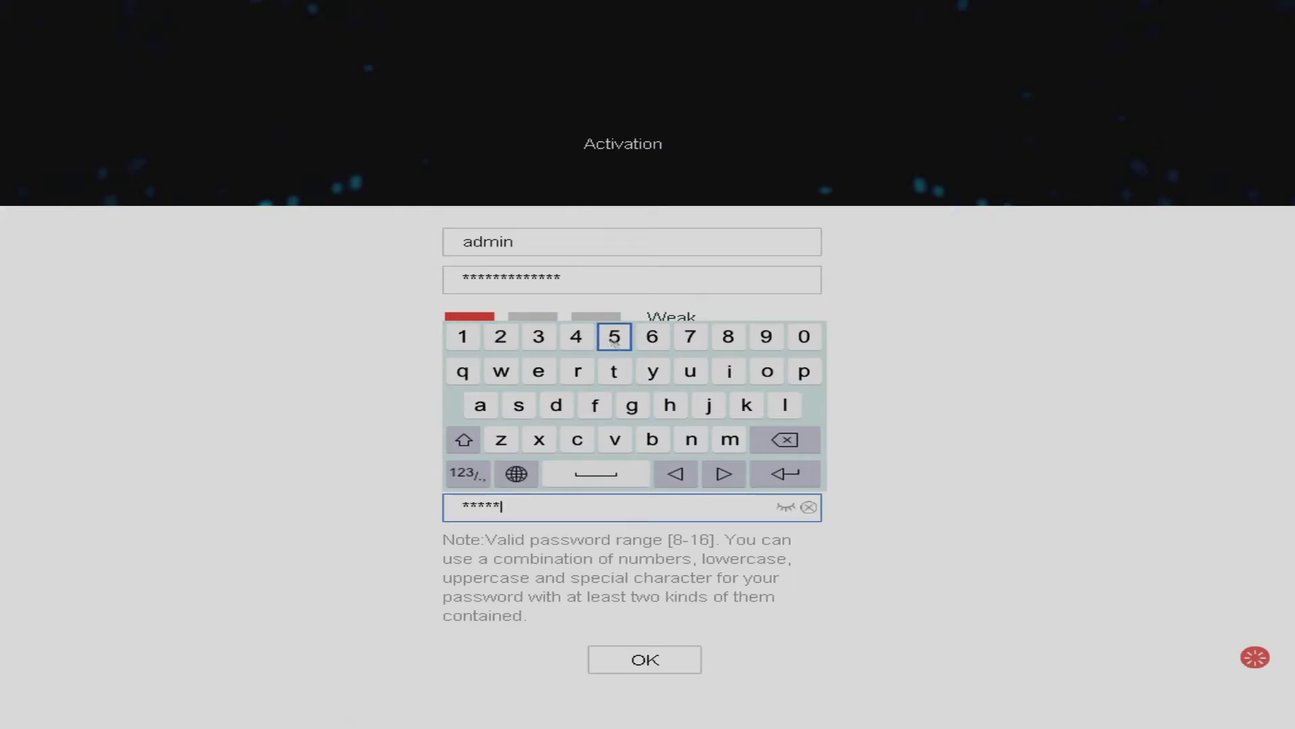
pyautogui.click(651, 337)
pyautogui.click(689, 338)
pyautogui.click(721, 337)
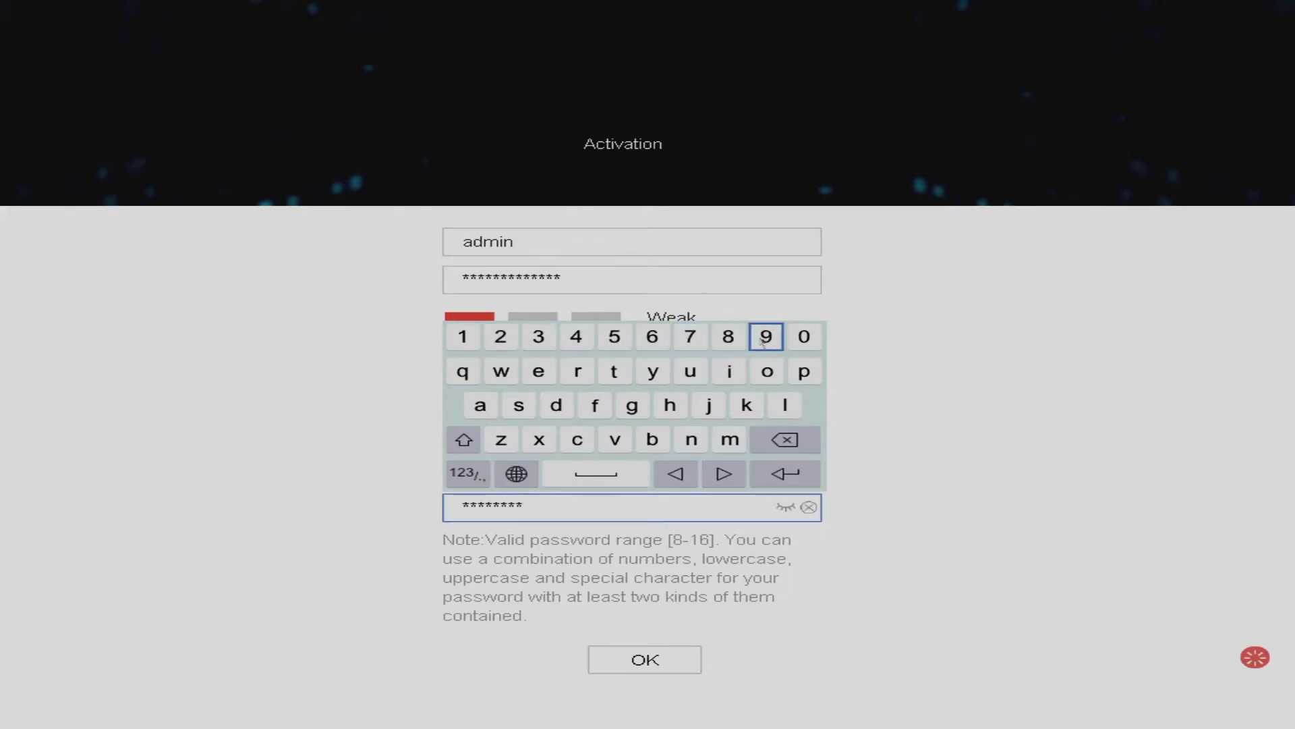
pyautogui.click(766, 338)
pyautogui.click(804, 337)
pyautogui.click(806, 373)
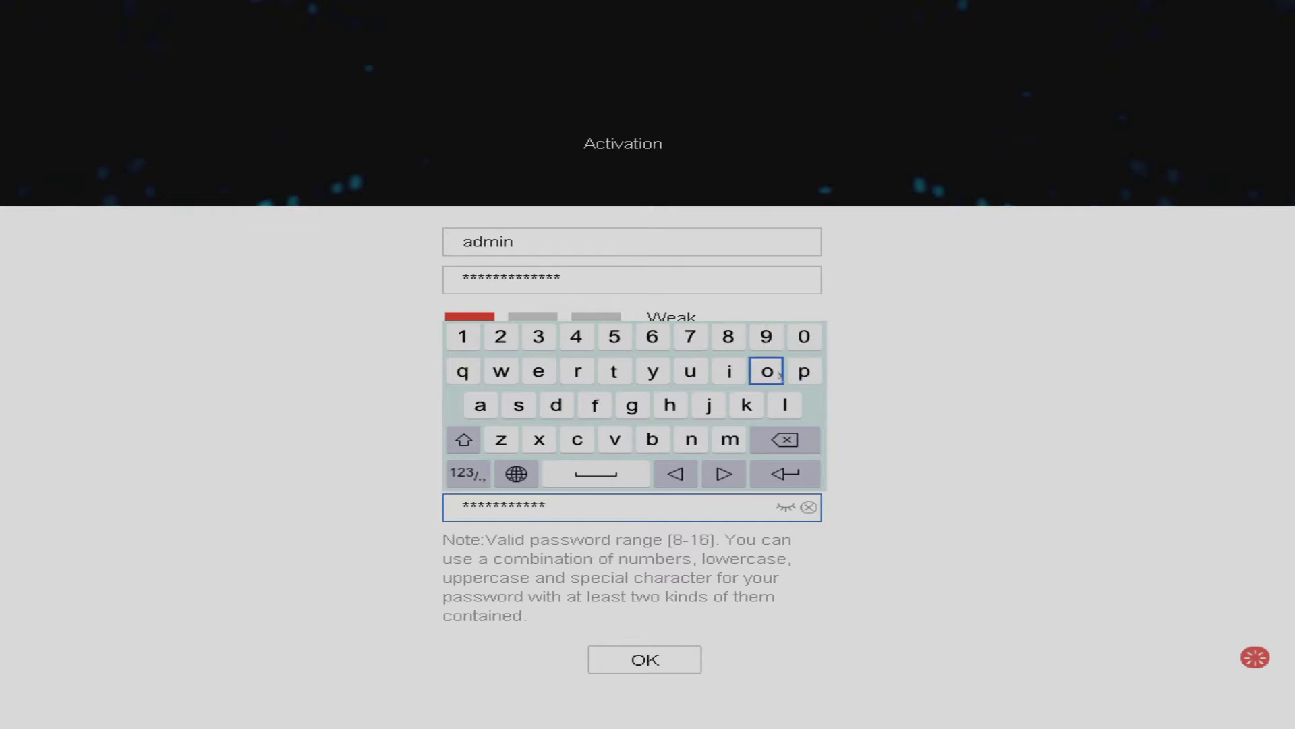
pyautogui.click(768, 371)
pyautogui.click(731, 373)
pyautogui.click(786, 473)
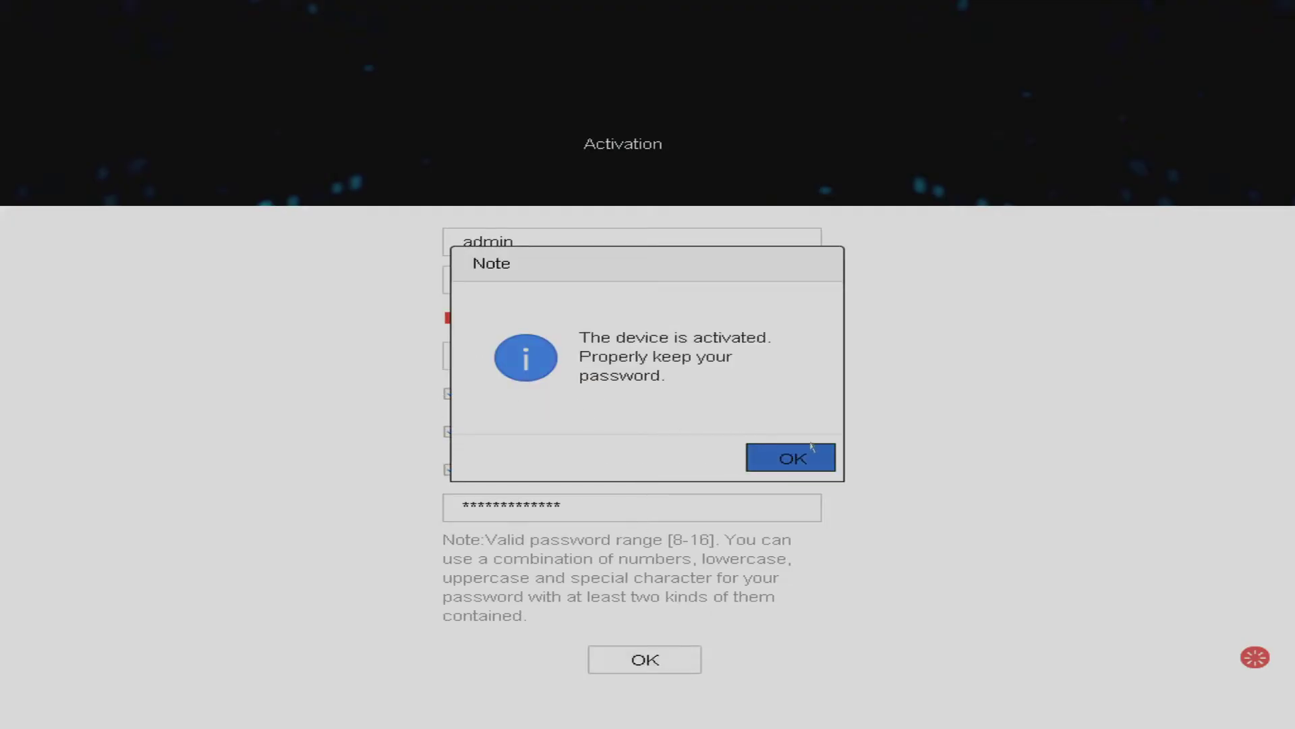
# Acknowledge activation and type the recovery e-mail's username and @ sign
pyautogui.click(817, 459)
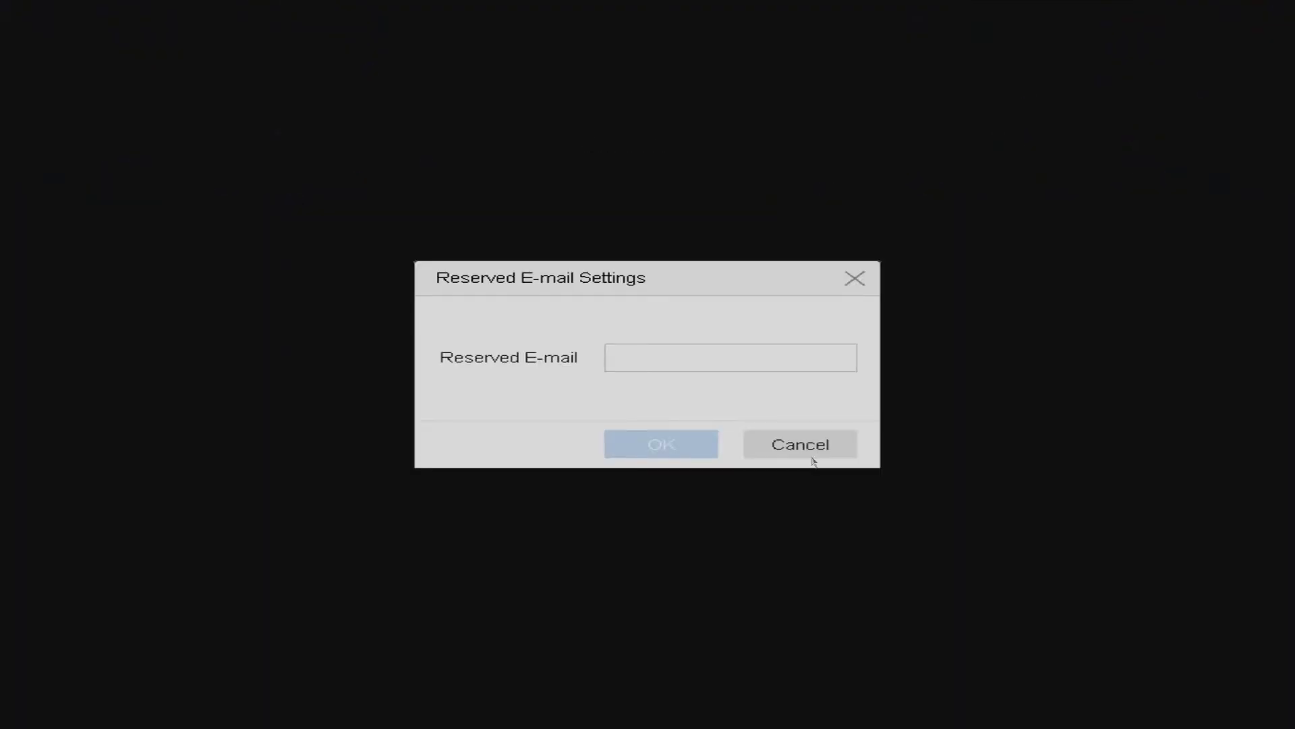
pyautogui.click(662, 365)
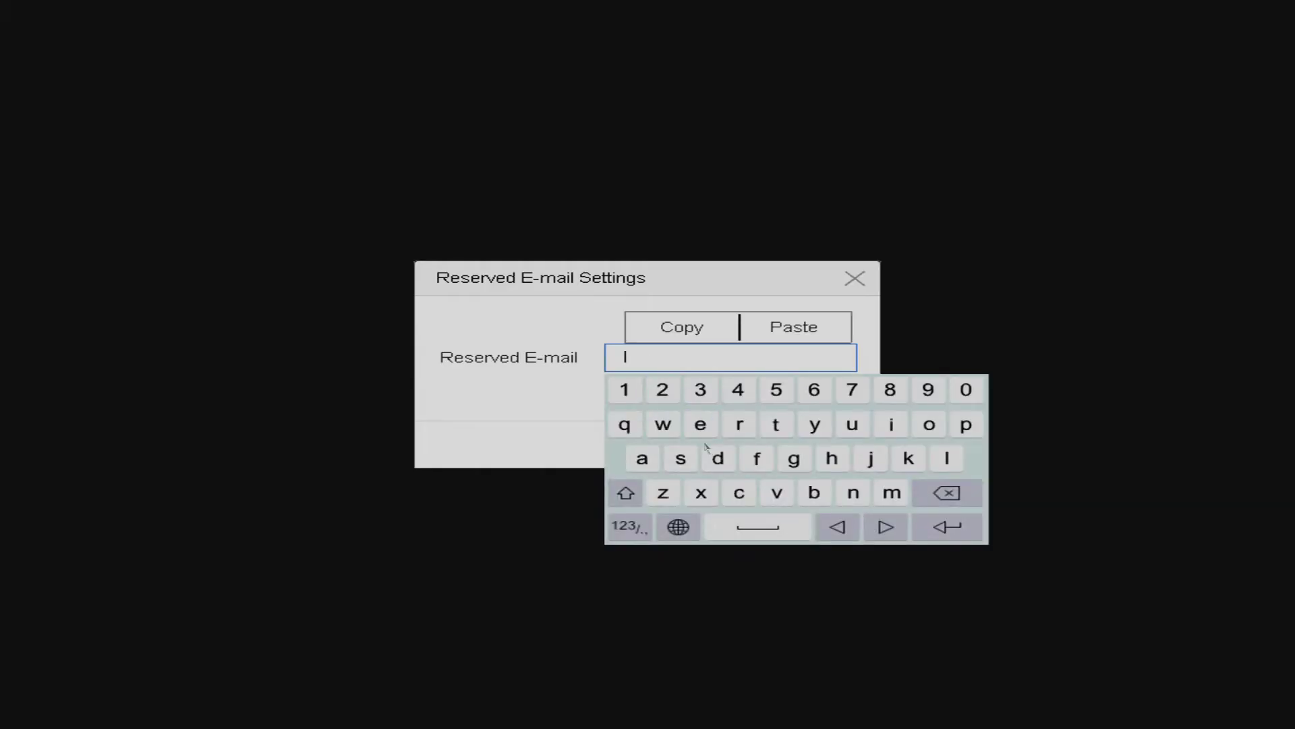
pyautogui.click(741, 424)
pyautogui.click(700, 423)
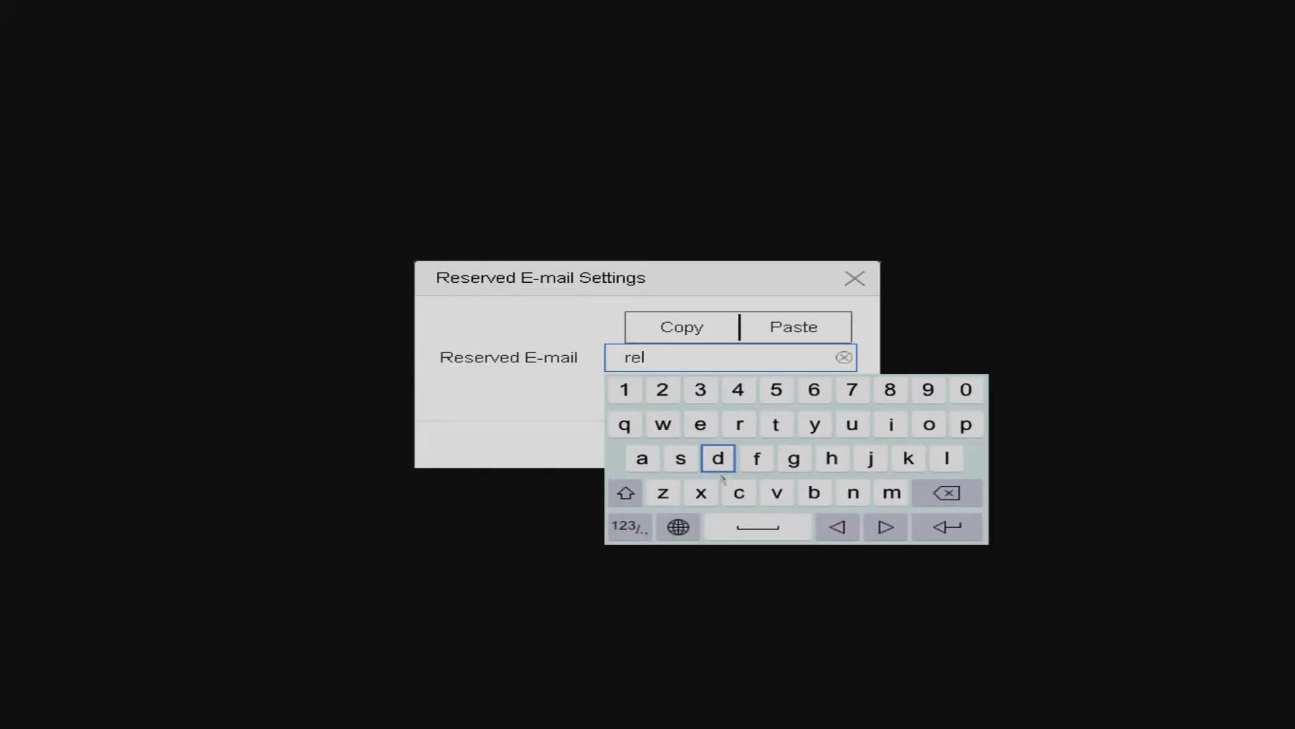
pyautogui.click(735, 495)
pyautogui.click(925, 430)
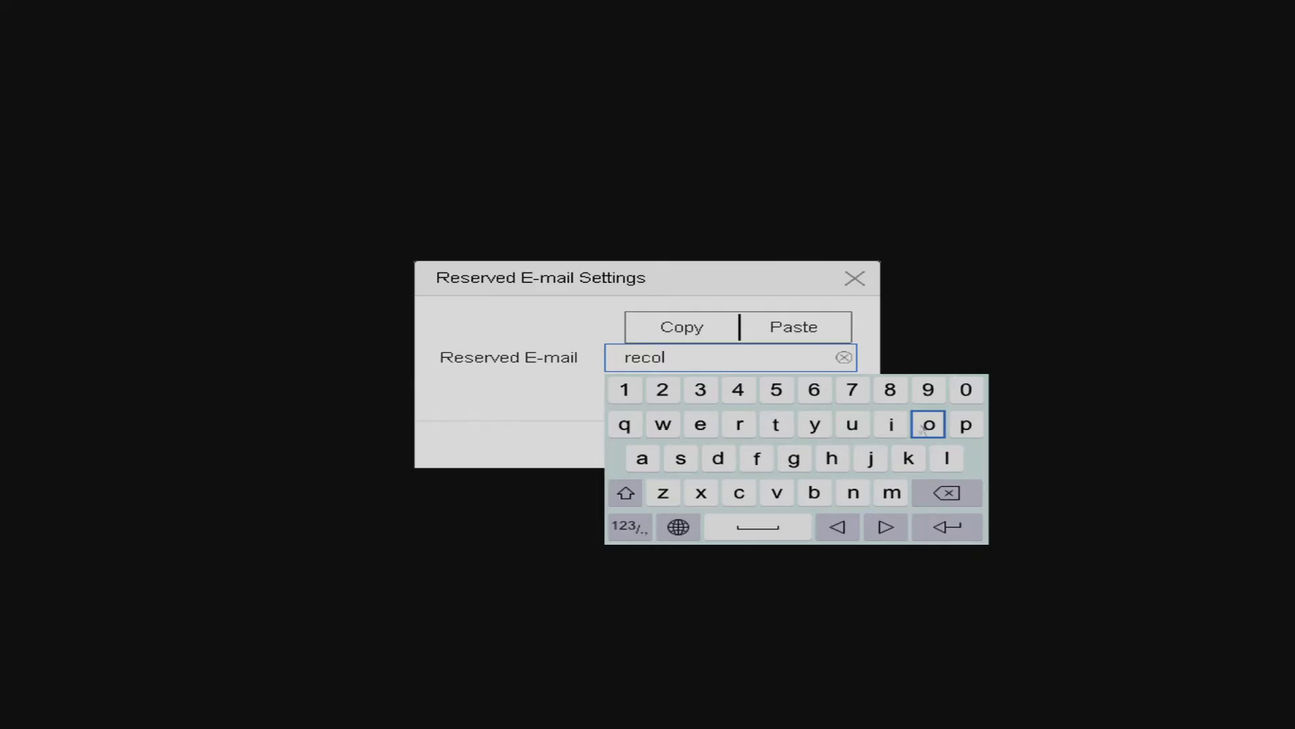
pyautogui.click(776, 495)
pyautogui.click(695, 429)
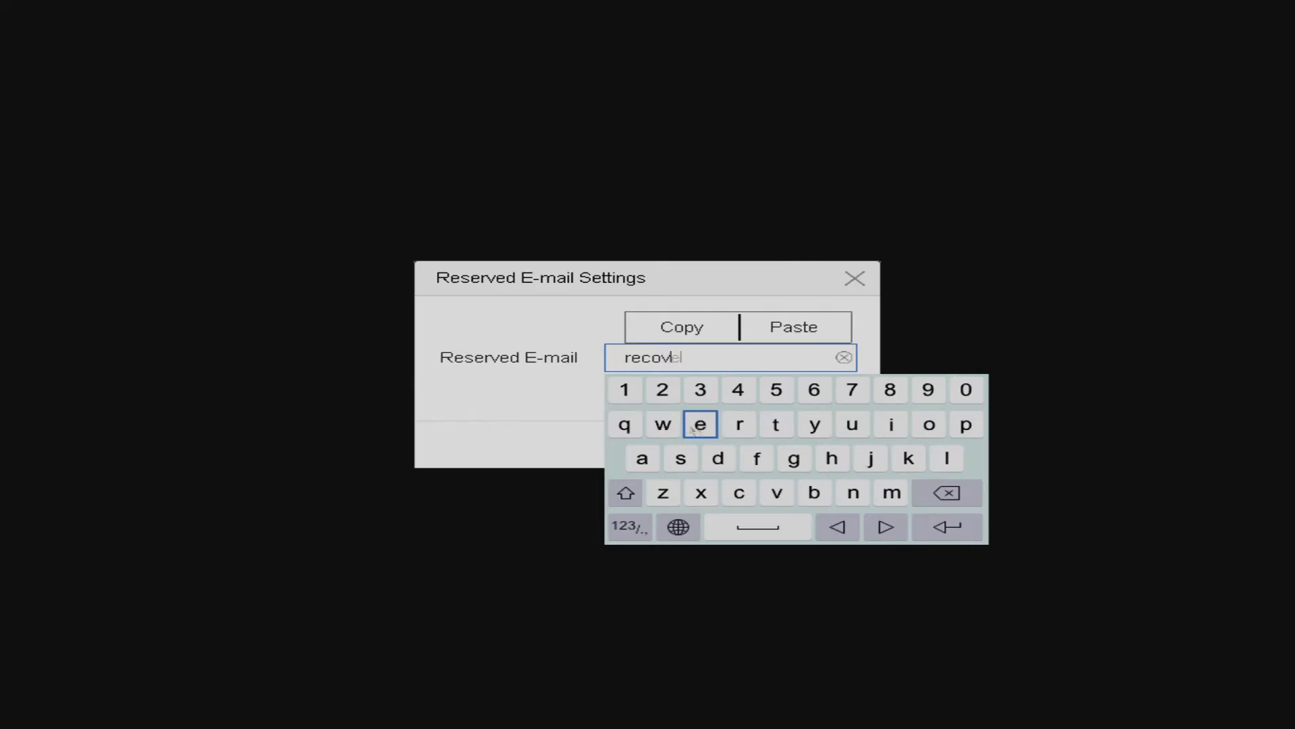
pyautogui.click(740, 424)
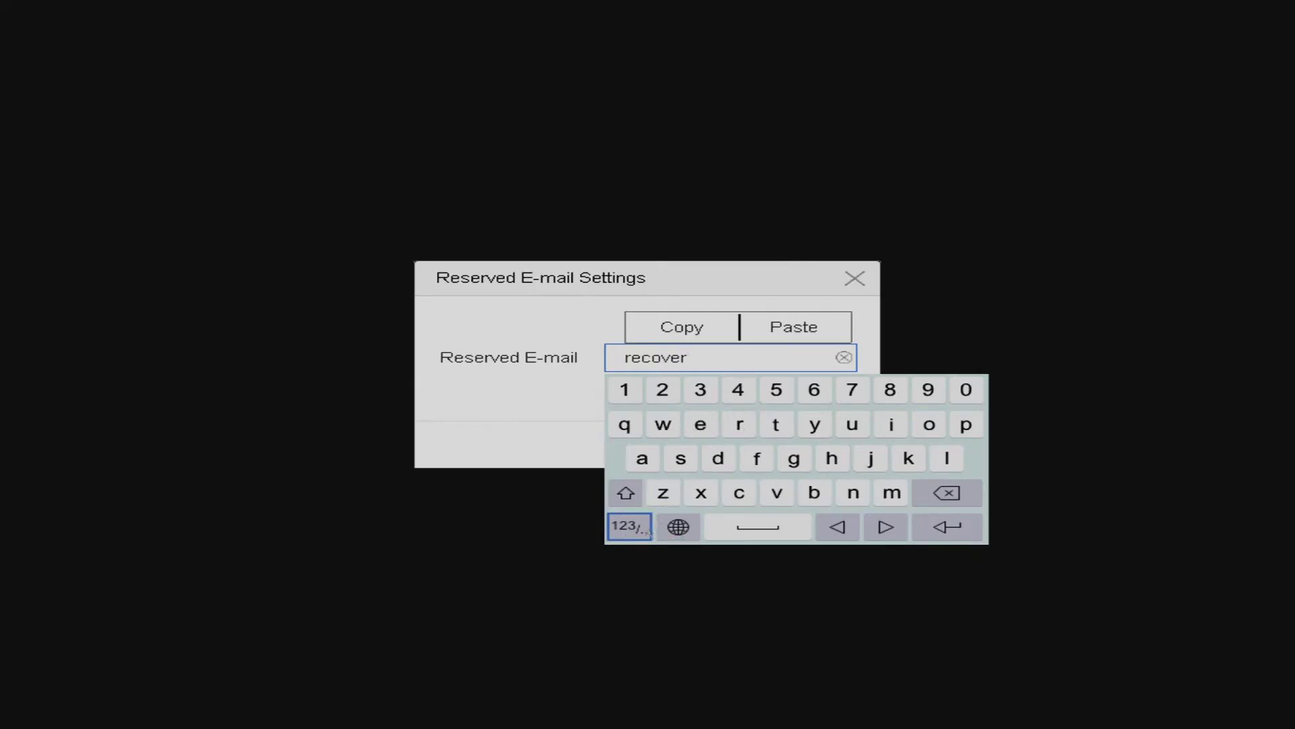
pyautogui.click(631, 527)
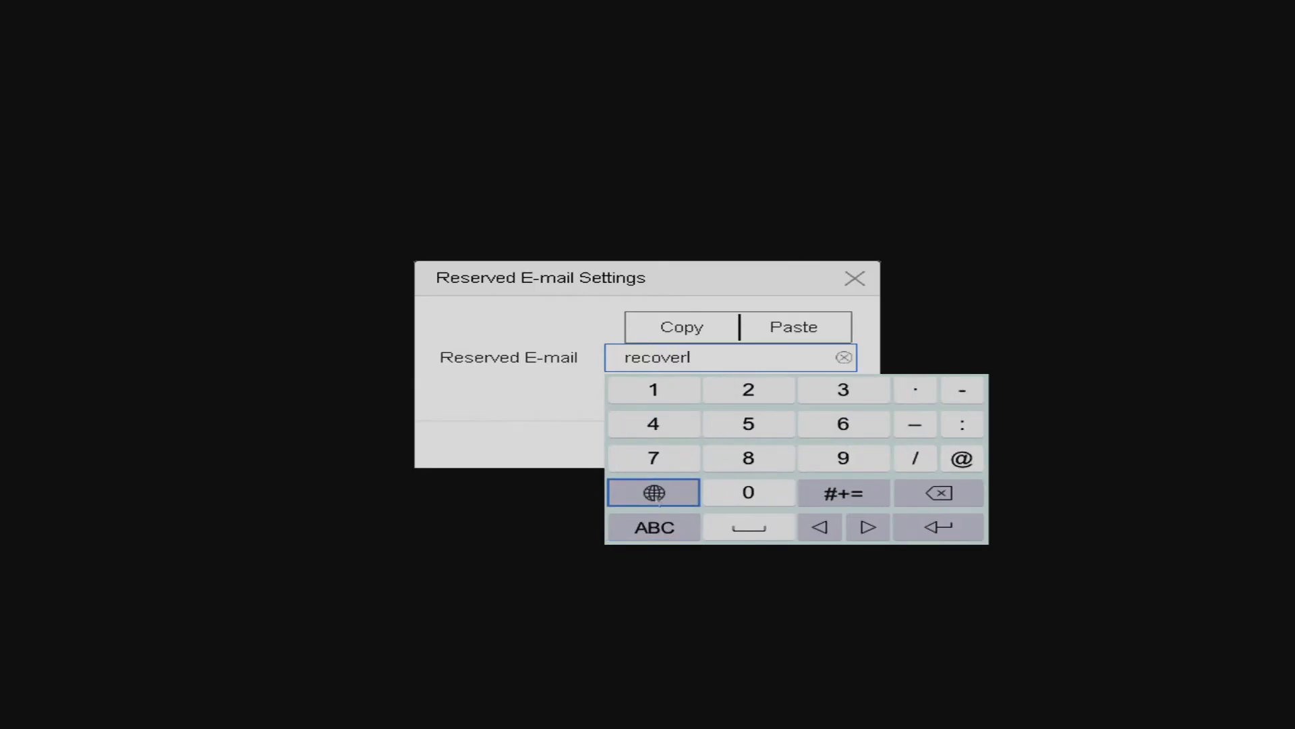
pyautogui.click(966, 455)
# Complete the e-mail domain and save the reserved recovery e-mail address
pyautogui.click(655, 527)
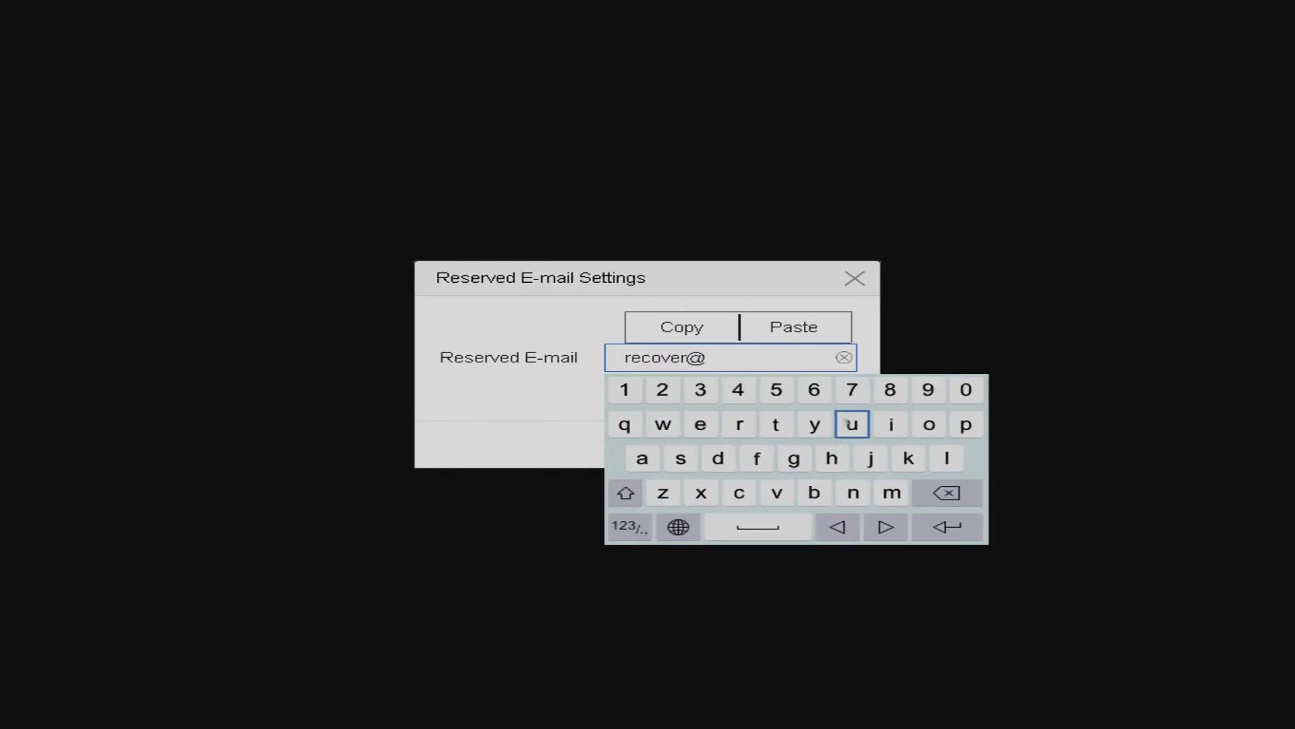
pyautogui.click(814, 423)
pyautogui.click(929, 424)
pyautogui.click(854, 427)
pyautogui.click(739, 424)
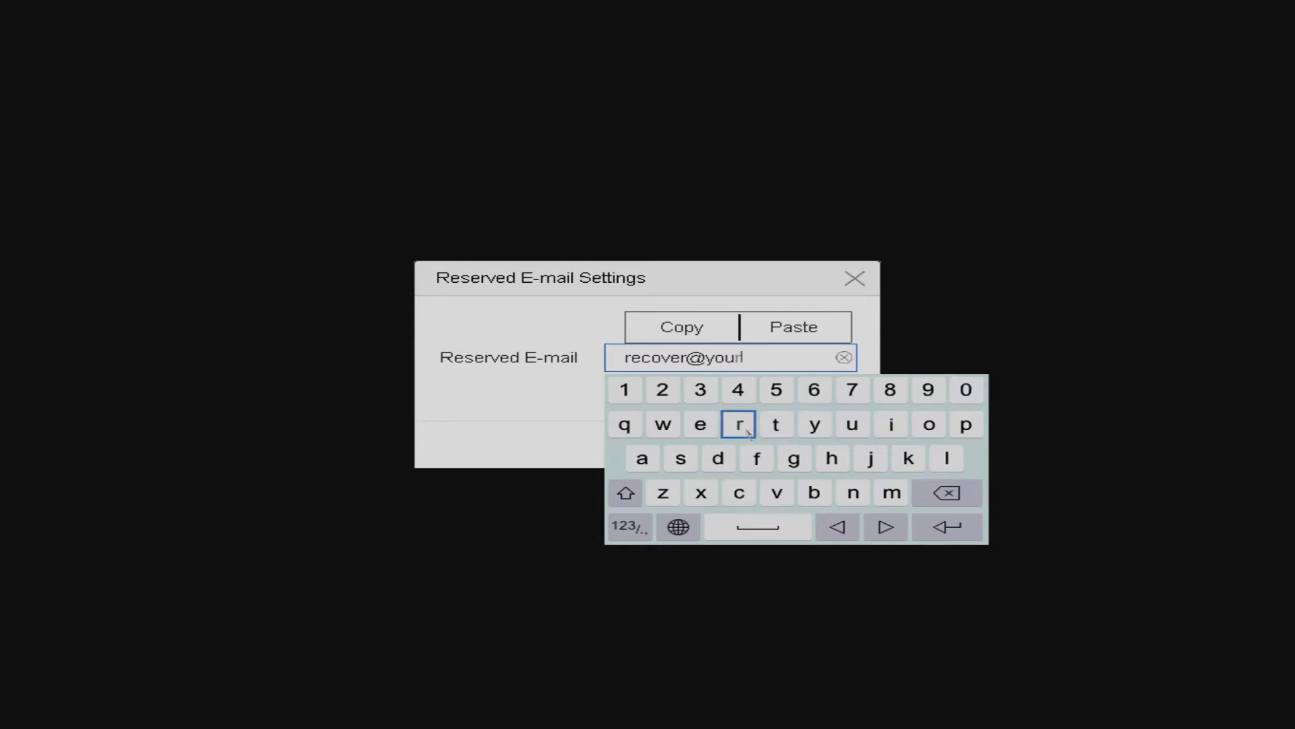
pyautogui.click(965, 427)
pyautogui.click(642, 459)
pyautogui.click(681, 460)
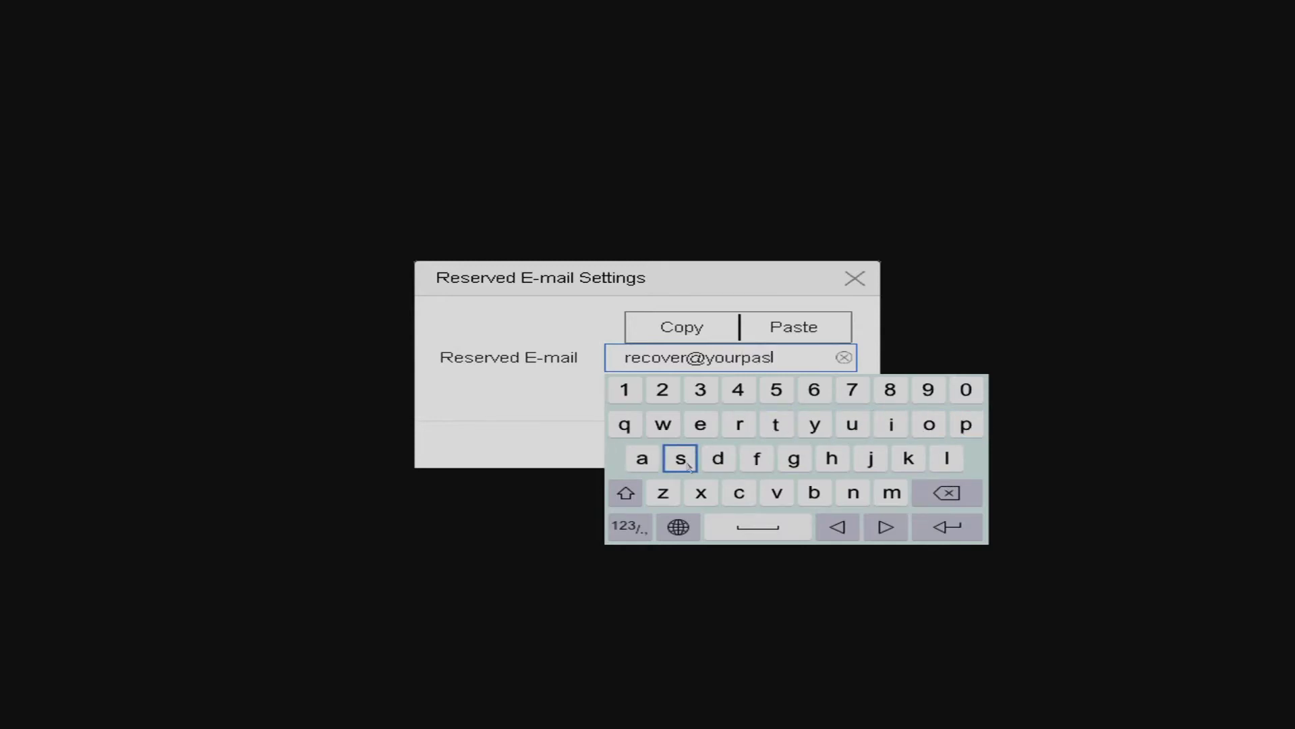
pyautogui.click(683, 461)
pyautogui.click(630, 527)
pyautogui.click(915, 389)
pyautogui.click(655, 527)
pyautogui.click(739, 492)
pyautogui.click(919, 423)
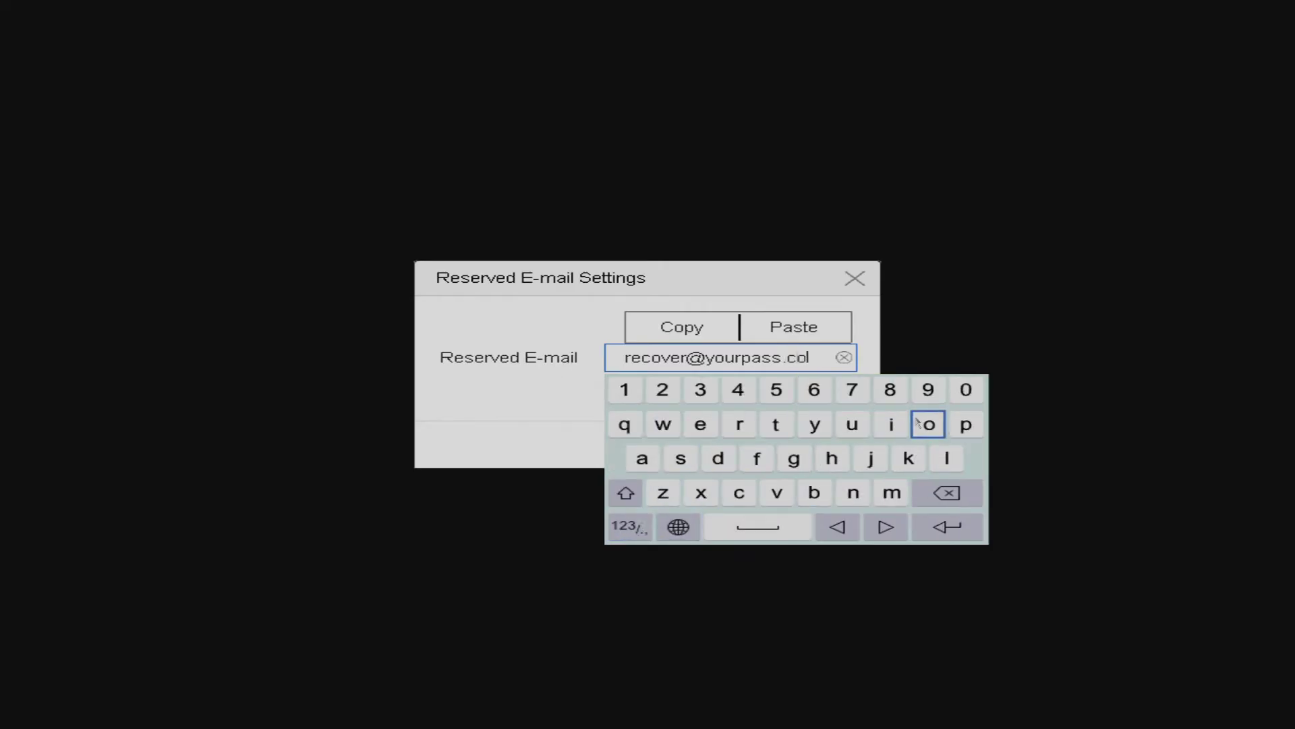
pyautogui.click(891, 493)
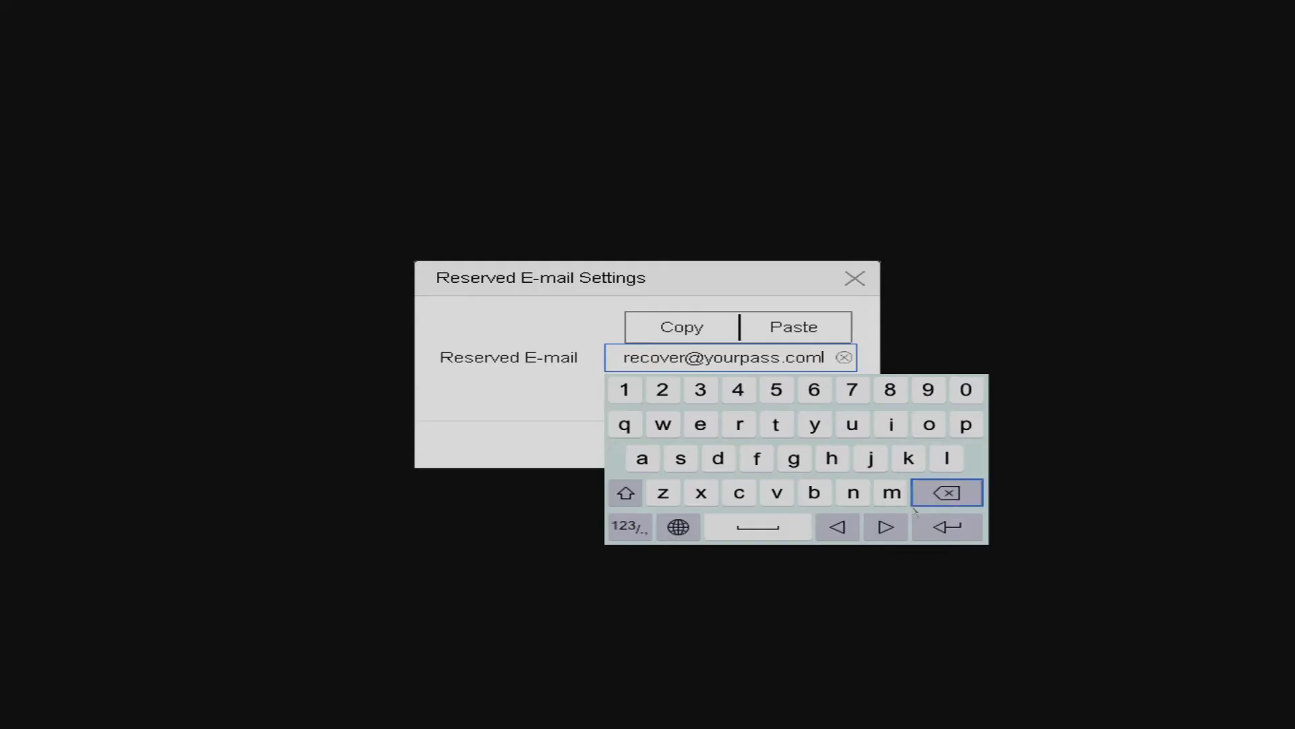
pyautogui.click(948, 527)
pyautogui.click(695, 454)
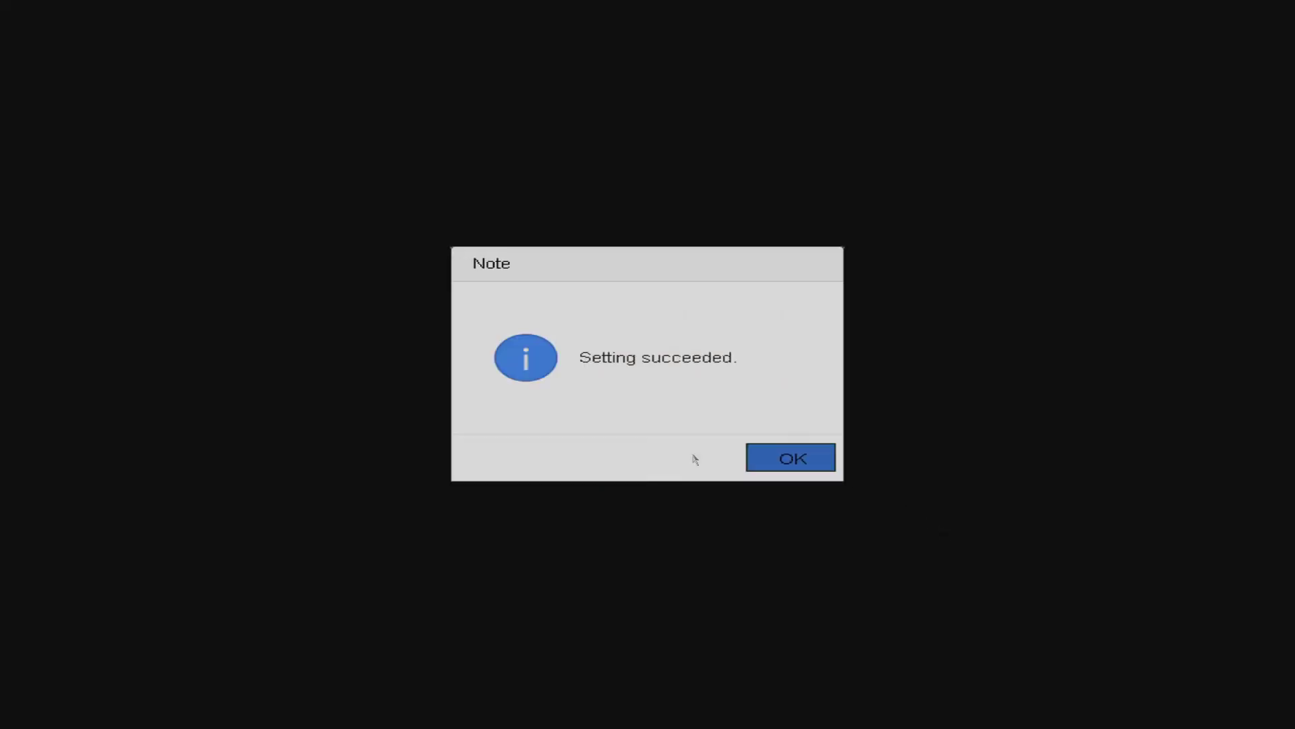
# Skip the GUID export and answer the first security question
pyautogui.click(764, 466)
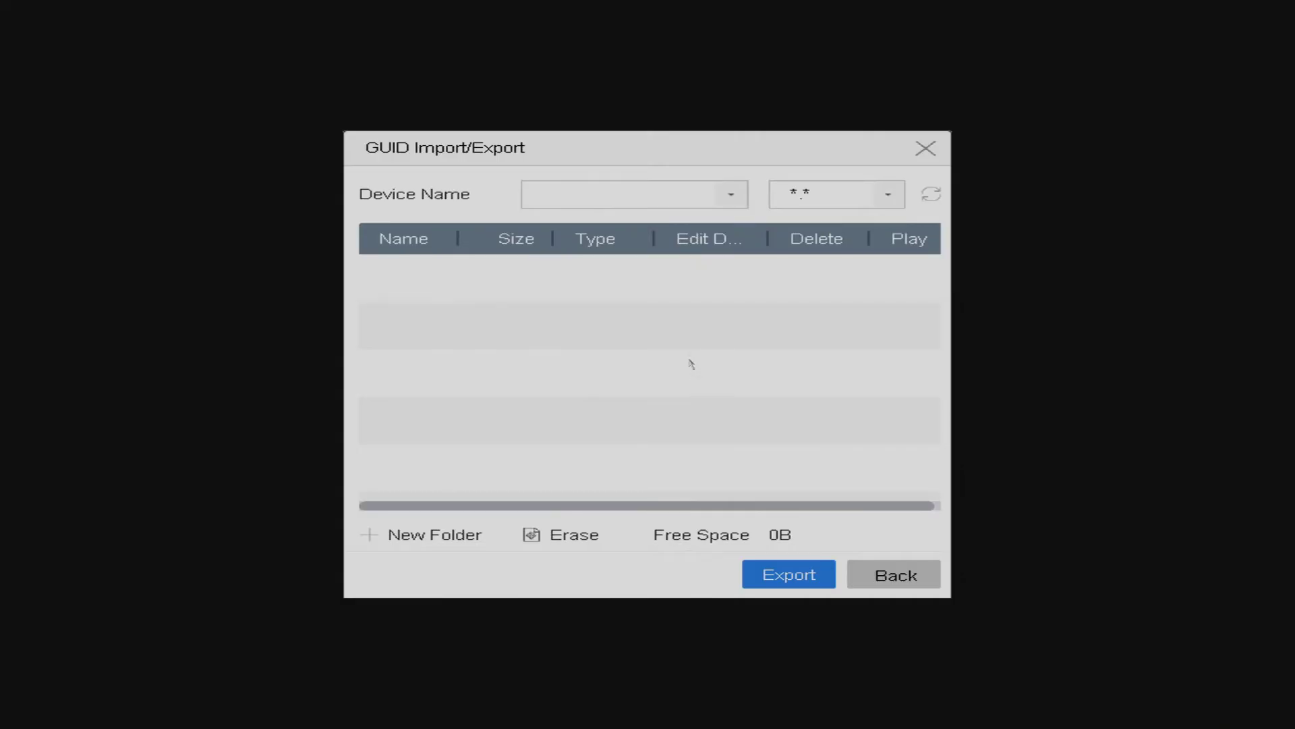
pyautogui.click(900, 577)
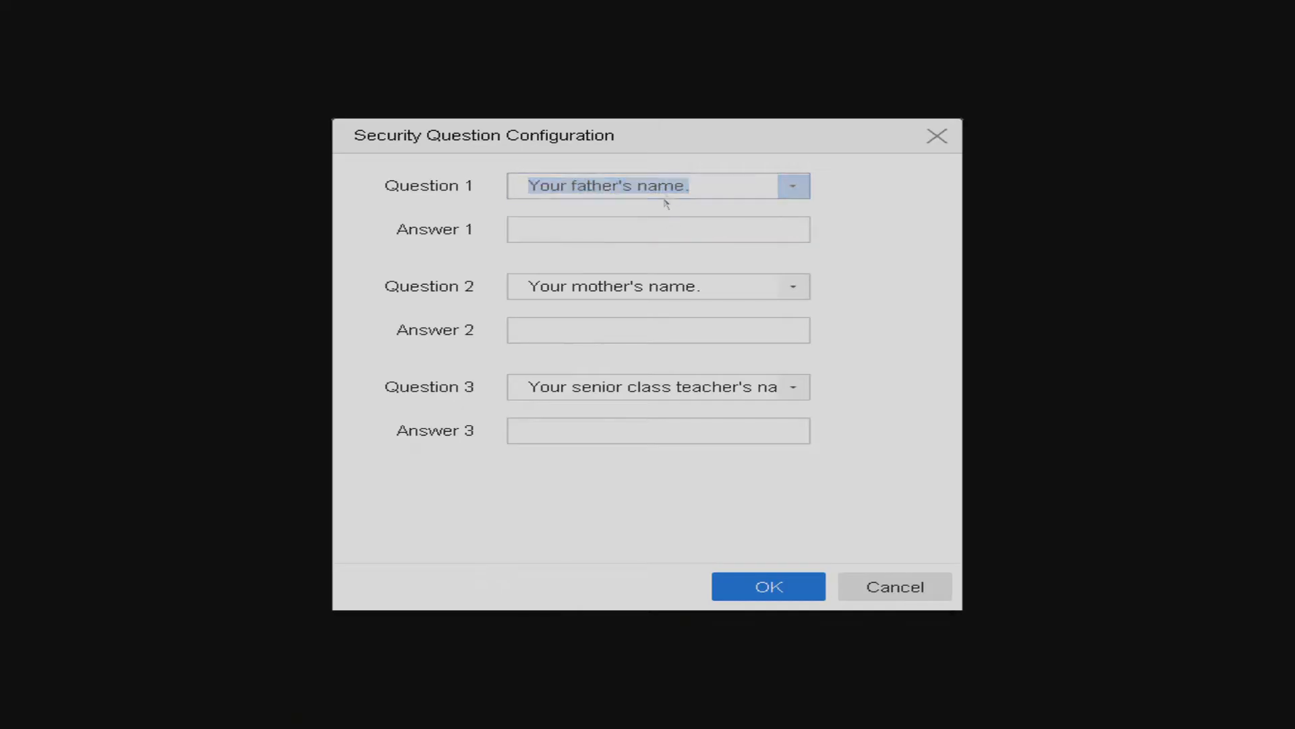
pyautogui.click(646, 226)
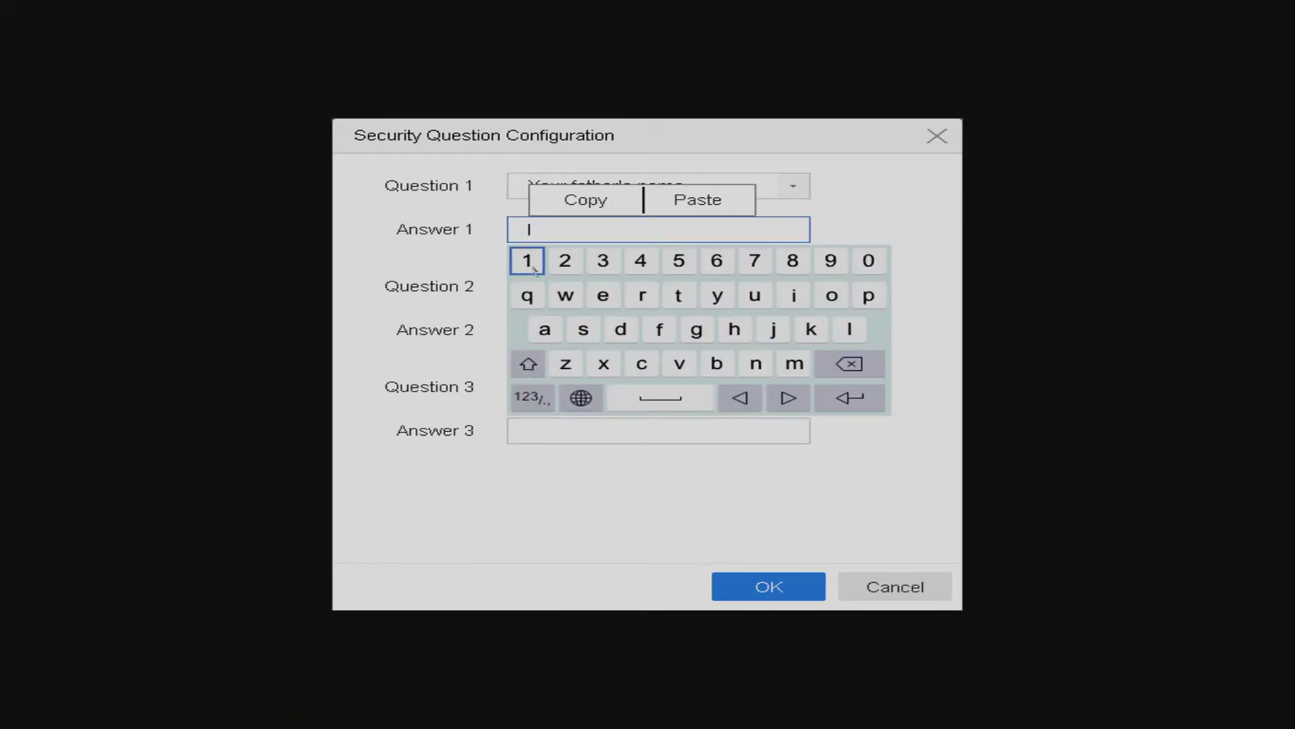
pyautogui.click(533, 268)
pyautogui.click(538, 301)
# Answer the second and third security questions
pyautogui.click(564, 327)
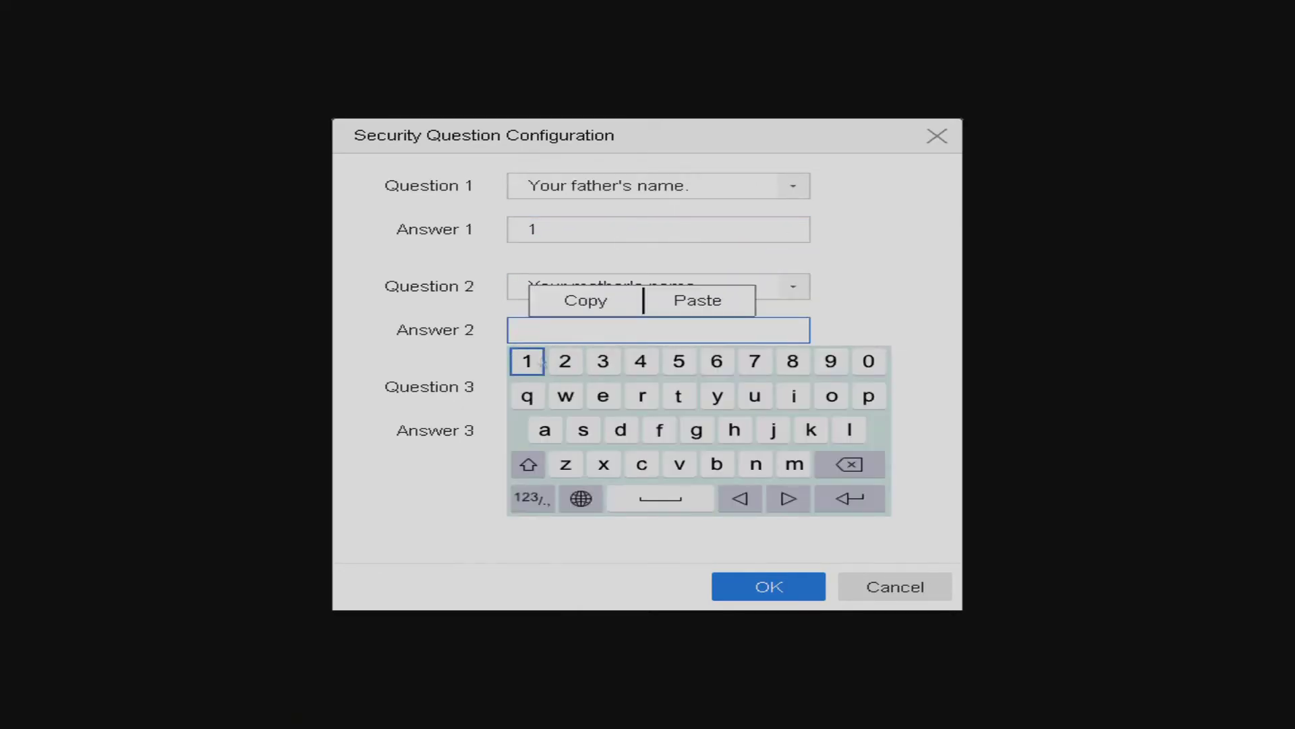
pyautogui.click(542, 362)
pyautogui.click(516, 398)
pyautogui.click(533, 431)
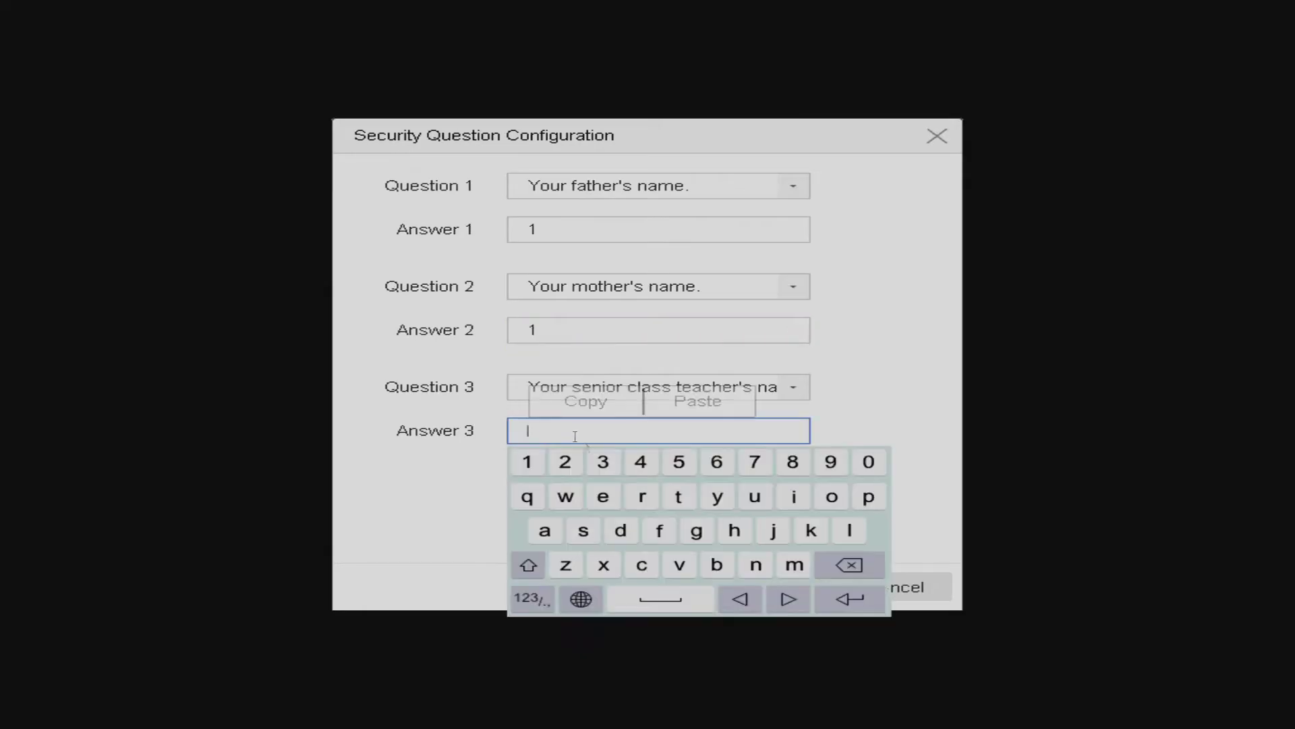
pyautogui.click(541, 464)
pyautogui.click(483, 466)
# Save the security answers and duplicate the admin password to the IP cameras
pyautogui.click(788, 592)
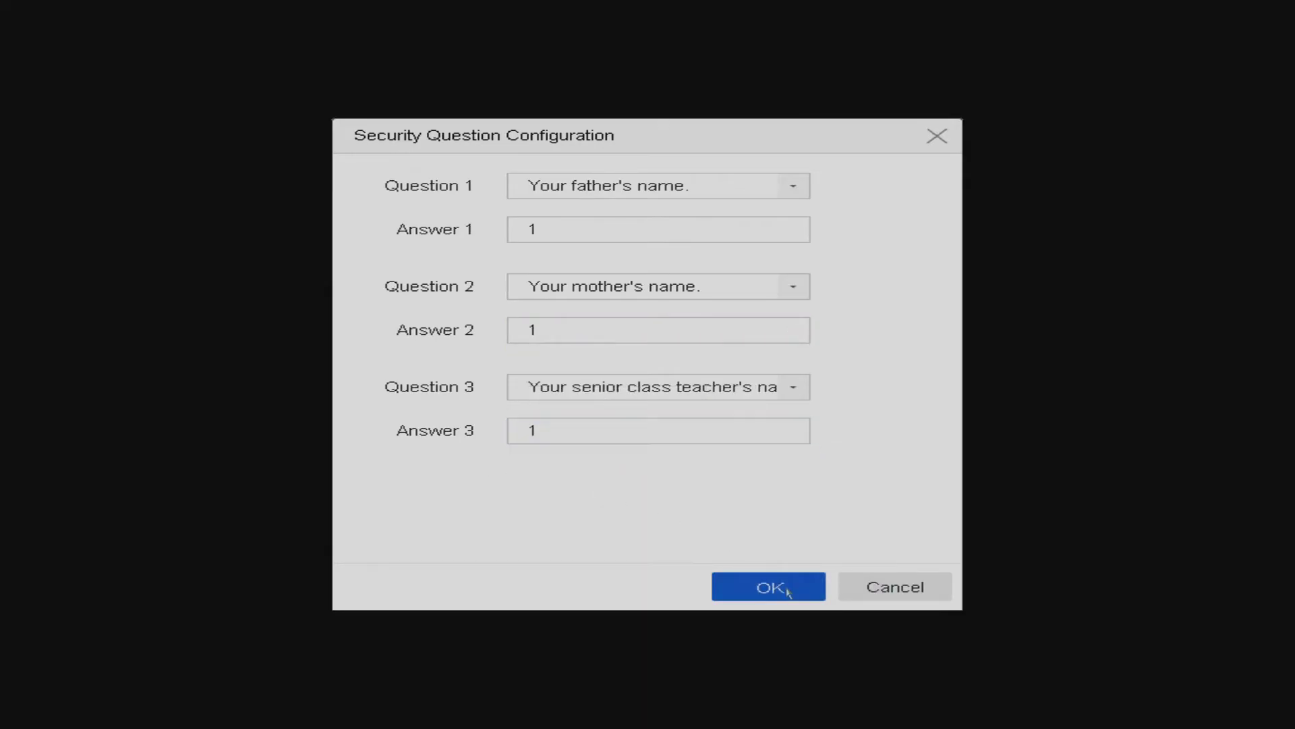
pyautogui.click(789, 457)
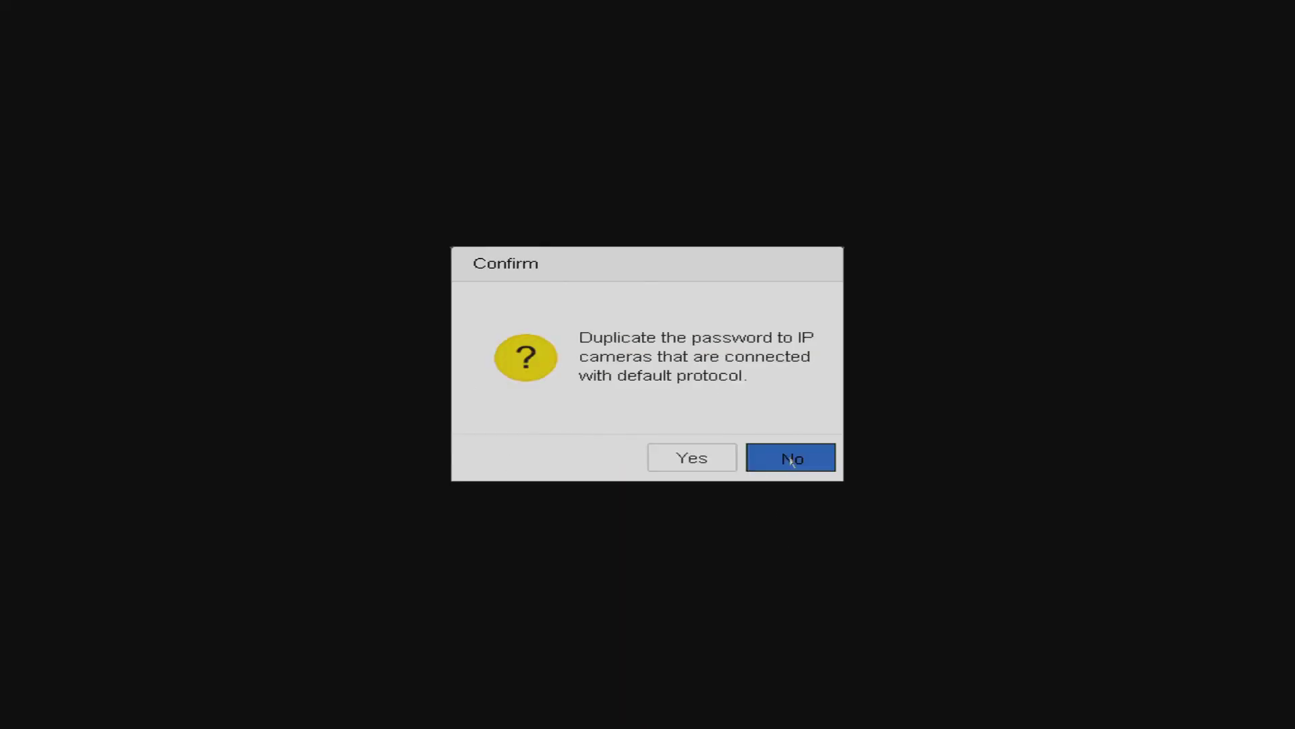
pyautogui.click(691, 461)
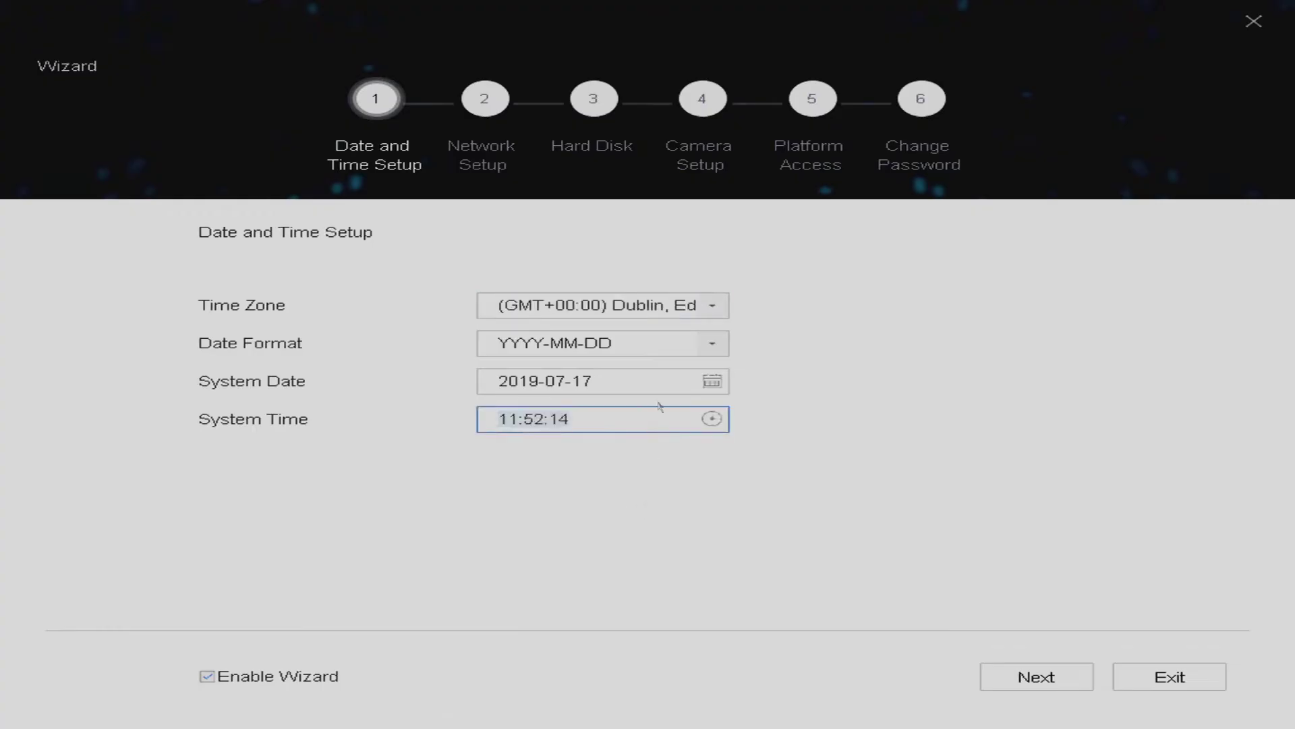
# Set the date format to DD-MM-YYYY and move past Network Setup with DHCP kept on
pyautogui.click(659, 345)
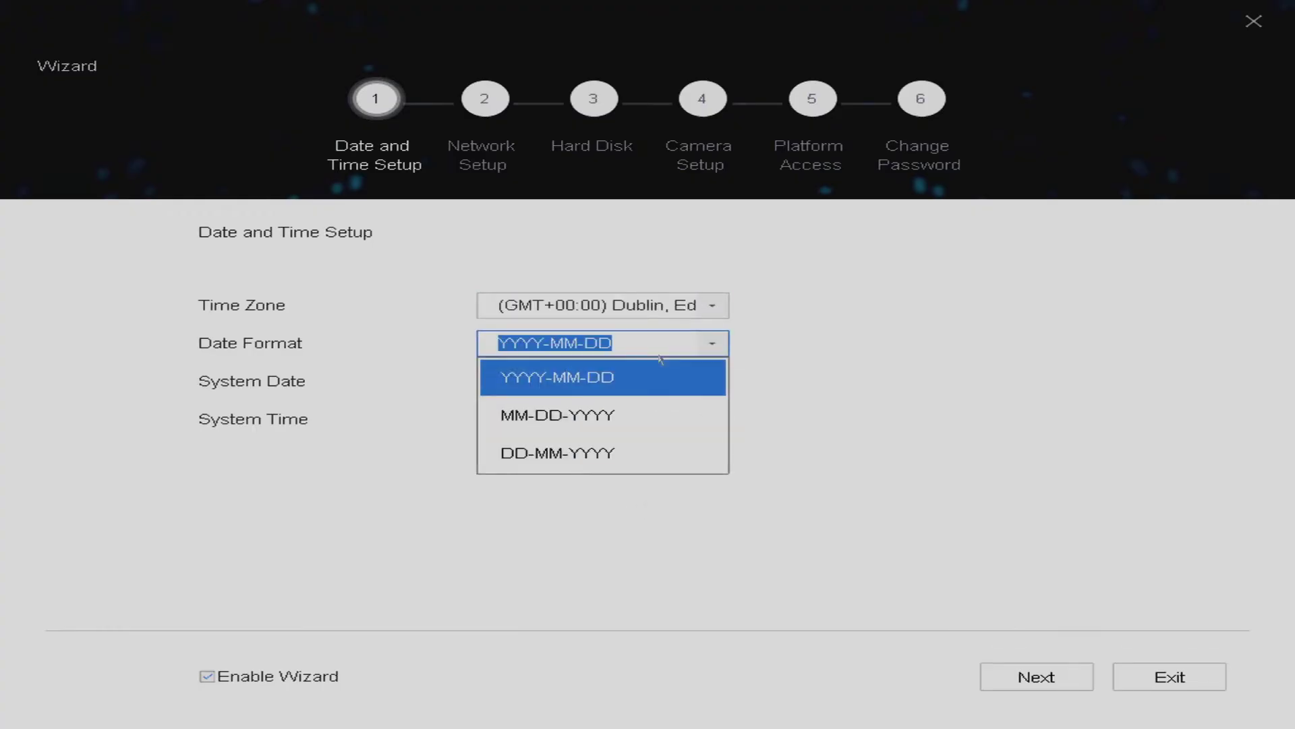
pyautogui.click(591, 450)
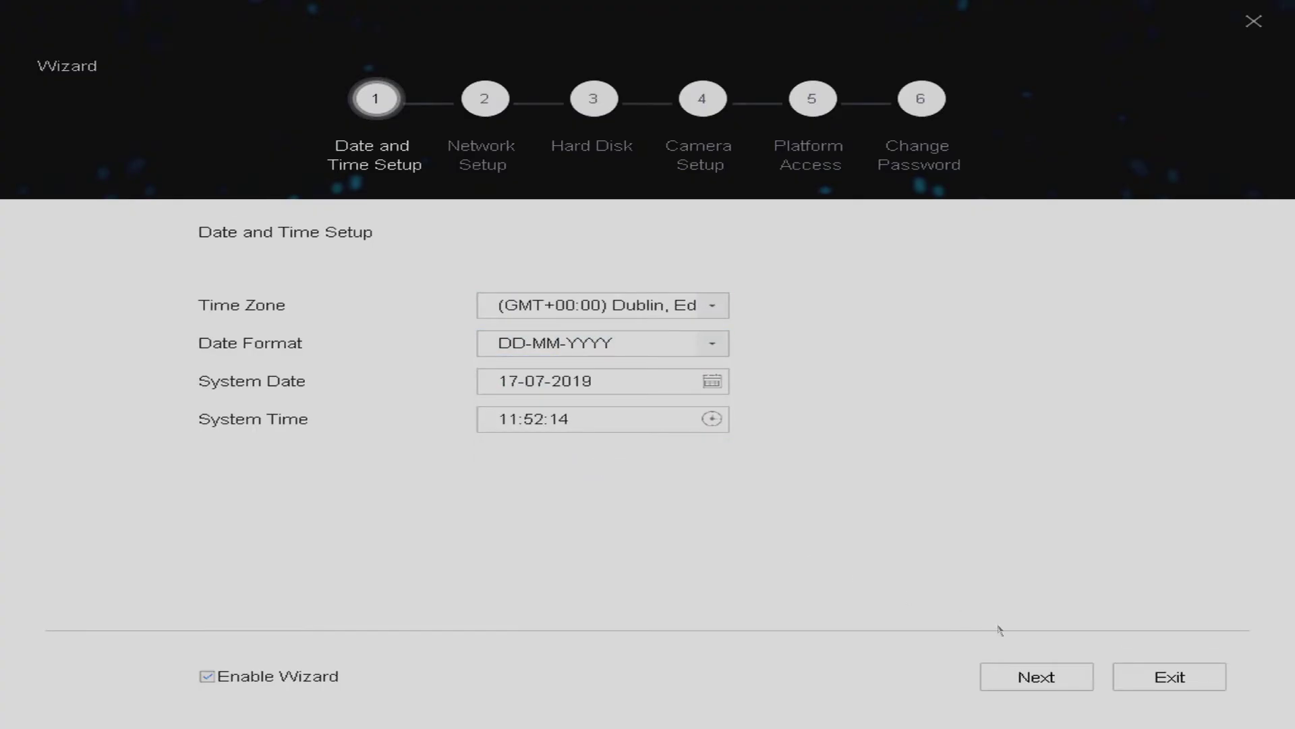
pyautogui.click(1052, 676)
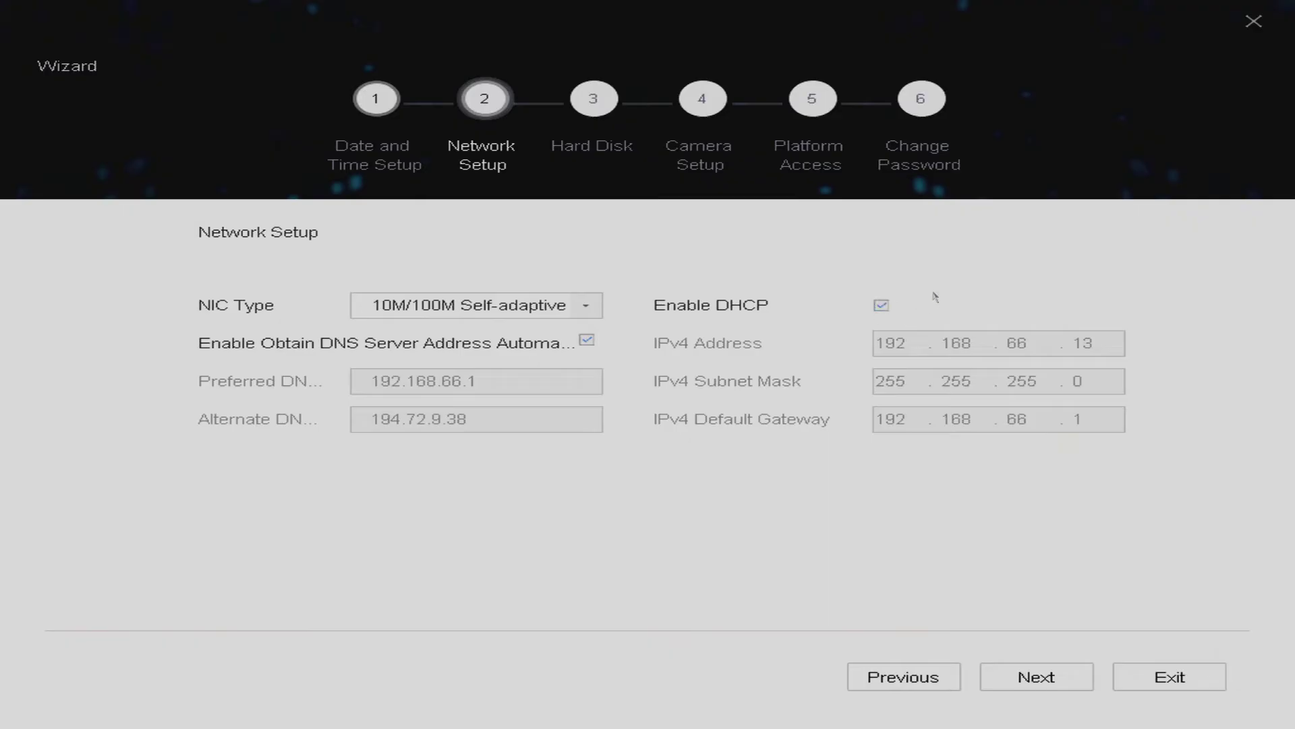
pyautogui.click(1042, 686)
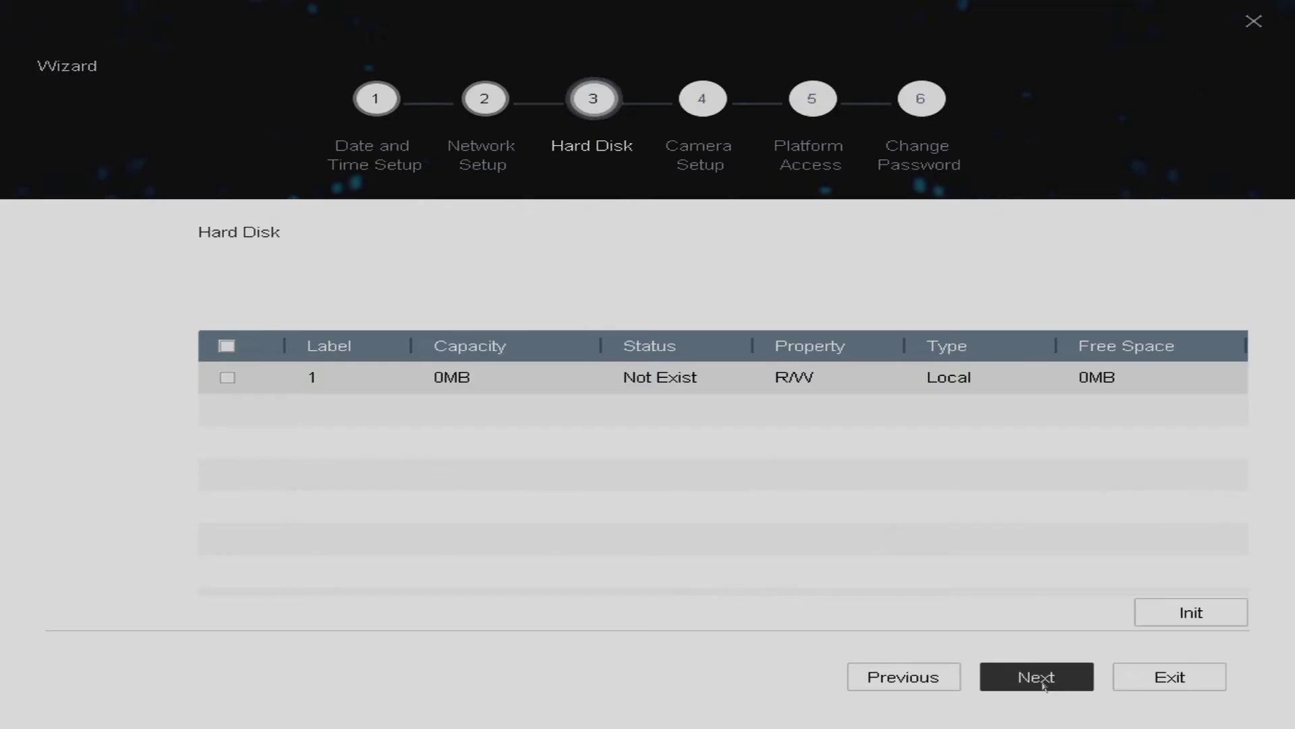
# Select disk 1, cancel its initialization, and skip through Camera Setup to Platform Access
pyautogui.click(227, 378)
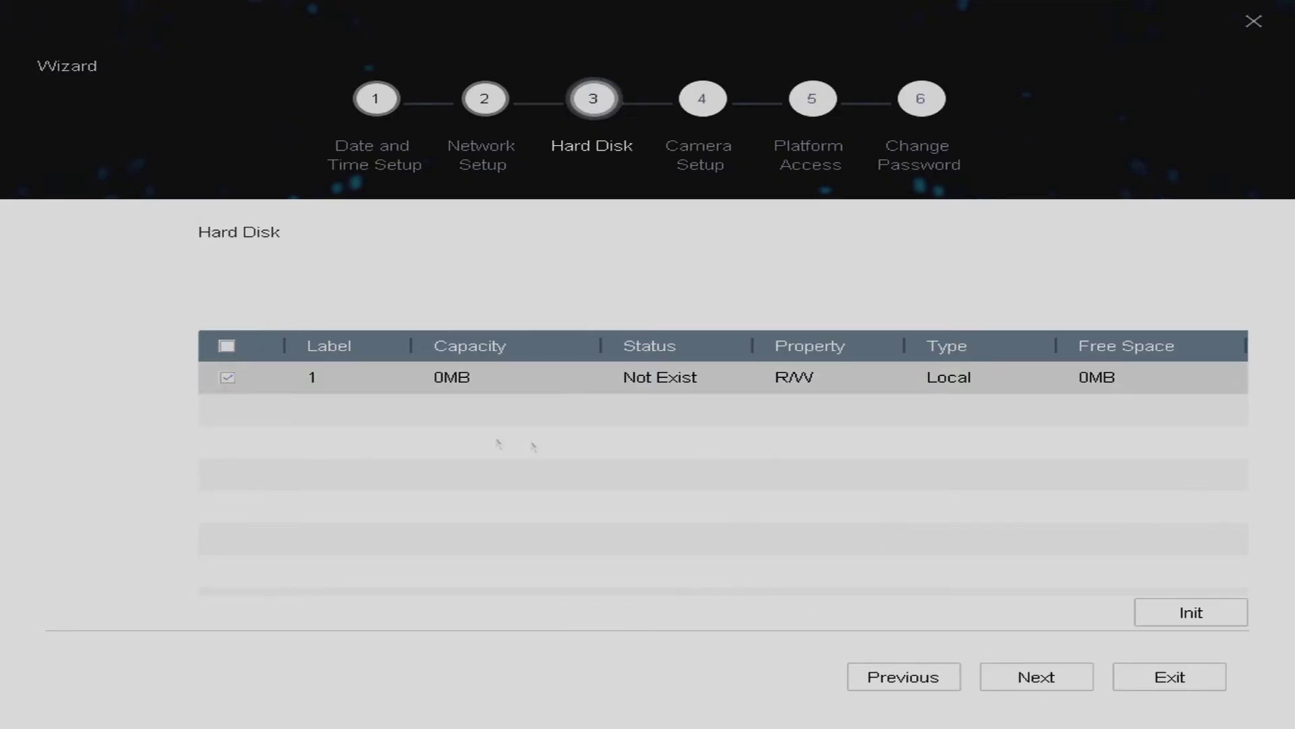
pyautogui.click(1208, 619)
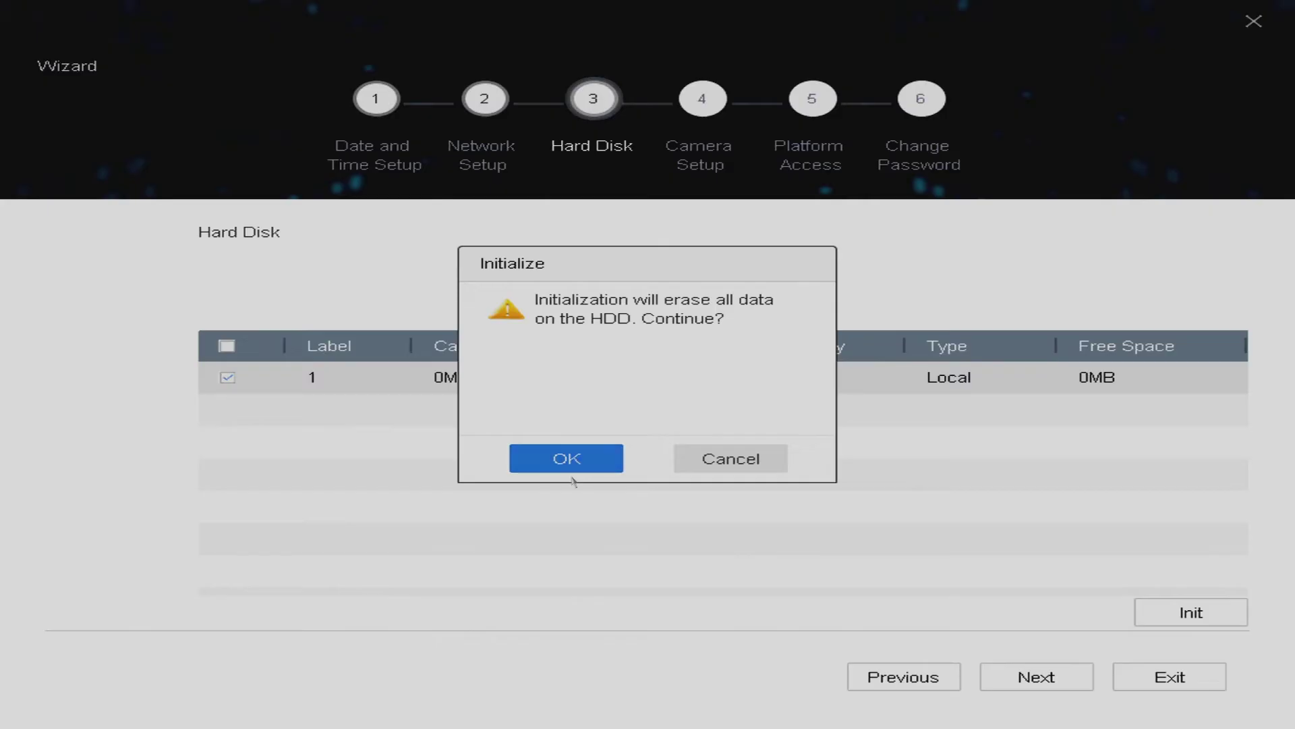
pyautogui.click(717, 466)
pyautogui.click(1073, 681)
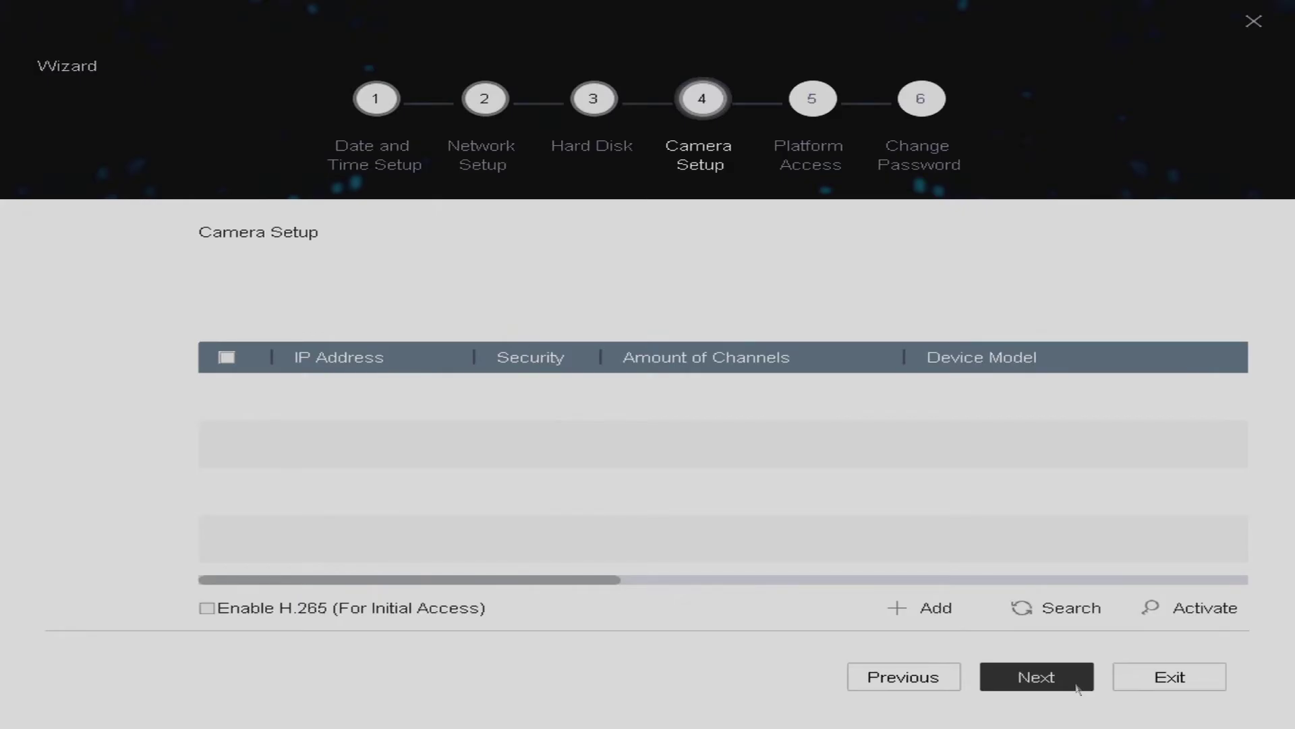
pyautogui.click(1078, 688)
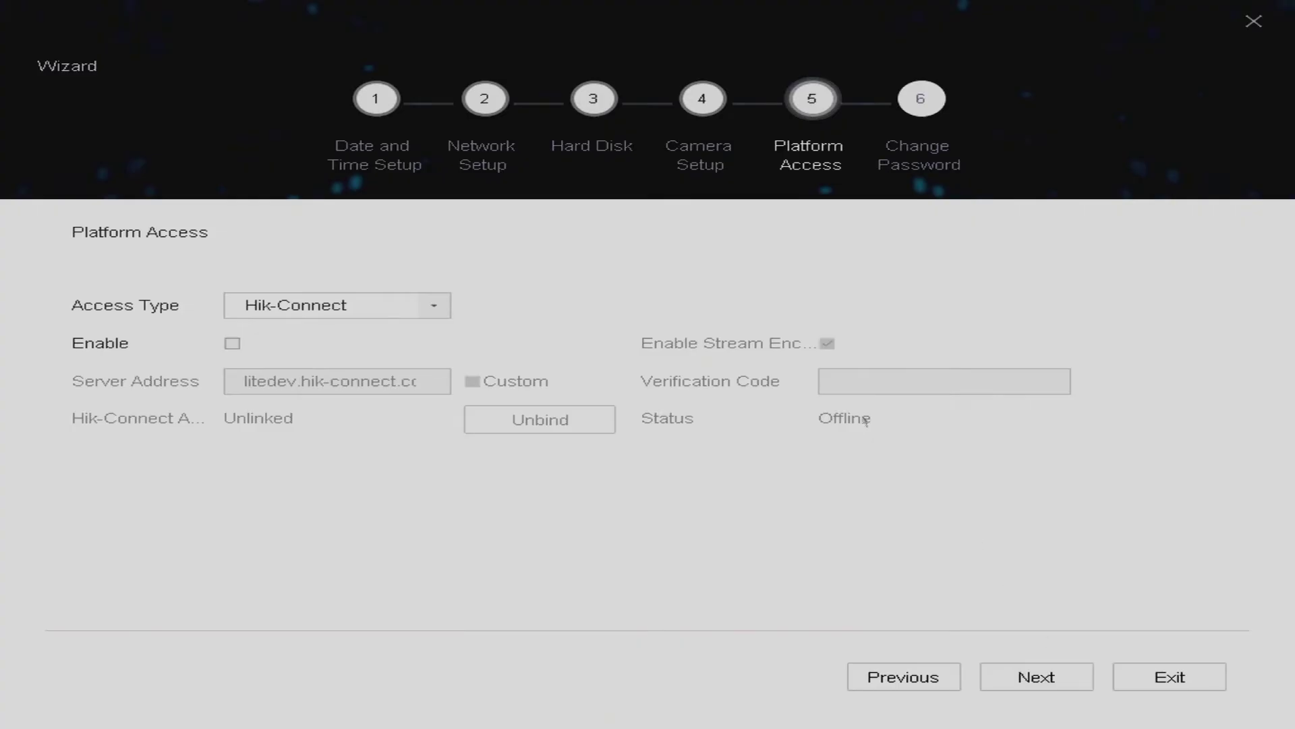
# Enable Hik-Connect with a new verification code and accept the service terms
pyautogui.click(233, 344)
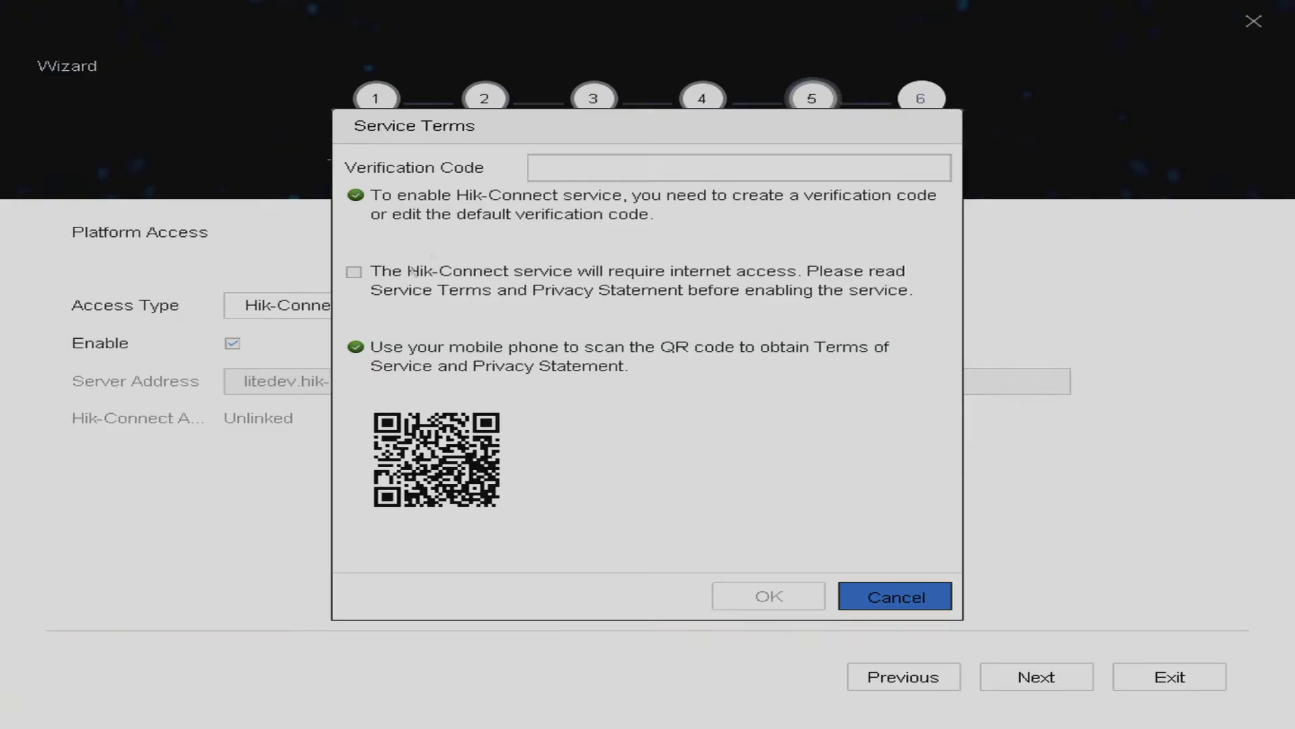
pyautogui.click(592, 164)
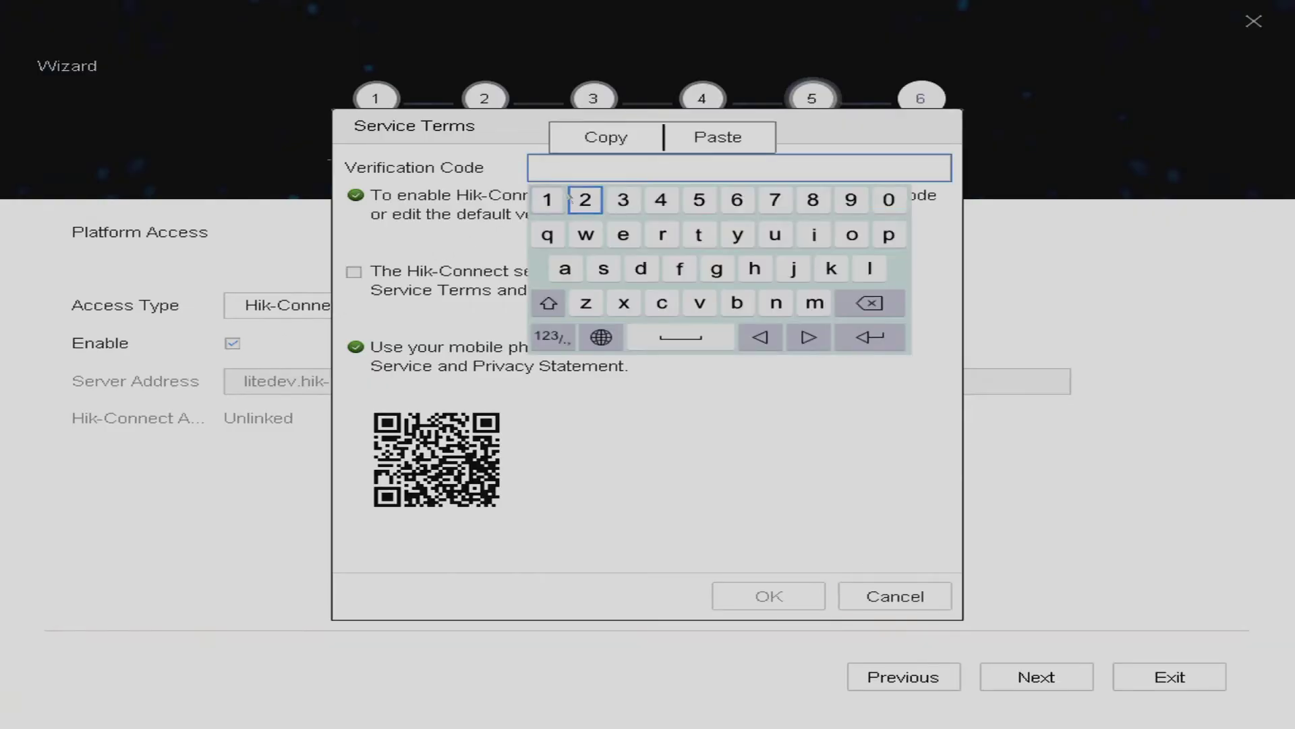
pyautogui.click(547, 199)
pyautogui.click(582, 202)
pyautogui.click(622, 201)
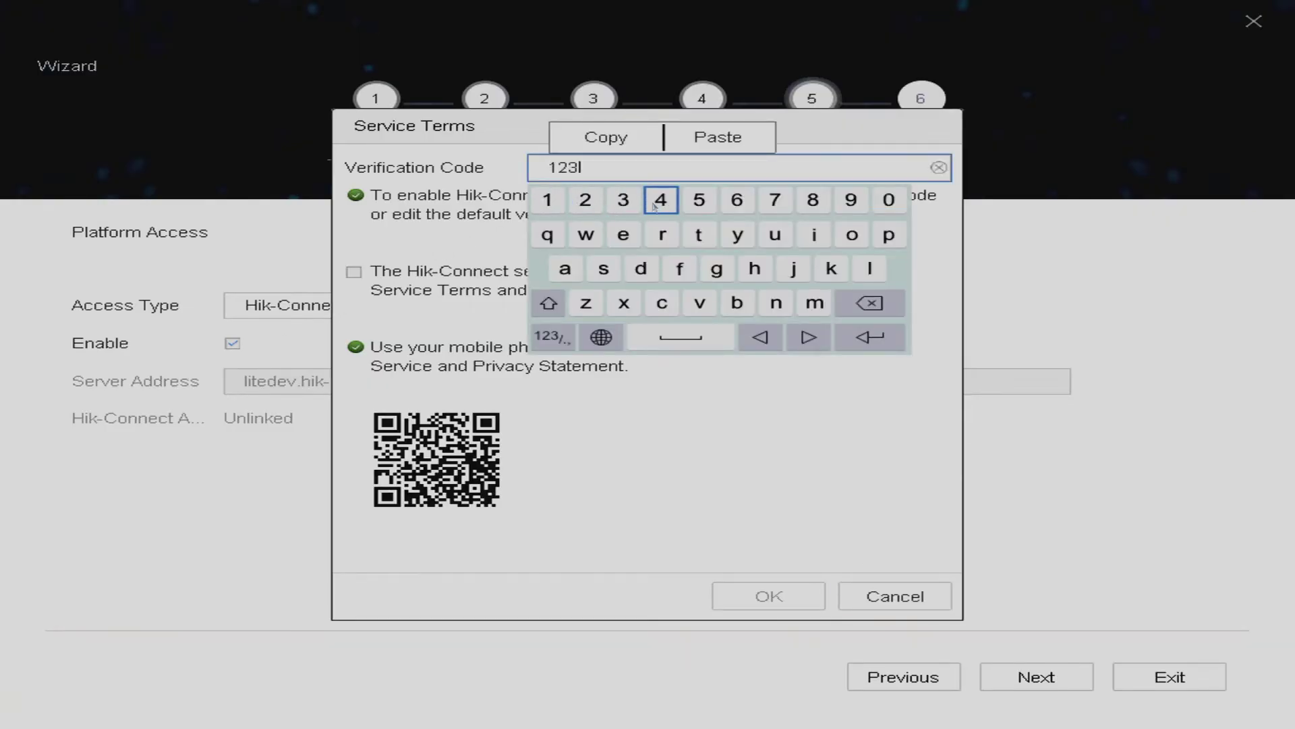
pyautogui.click(660, 201)
pyautogui.click(708, 202)
pyautogui.click(737, 199)
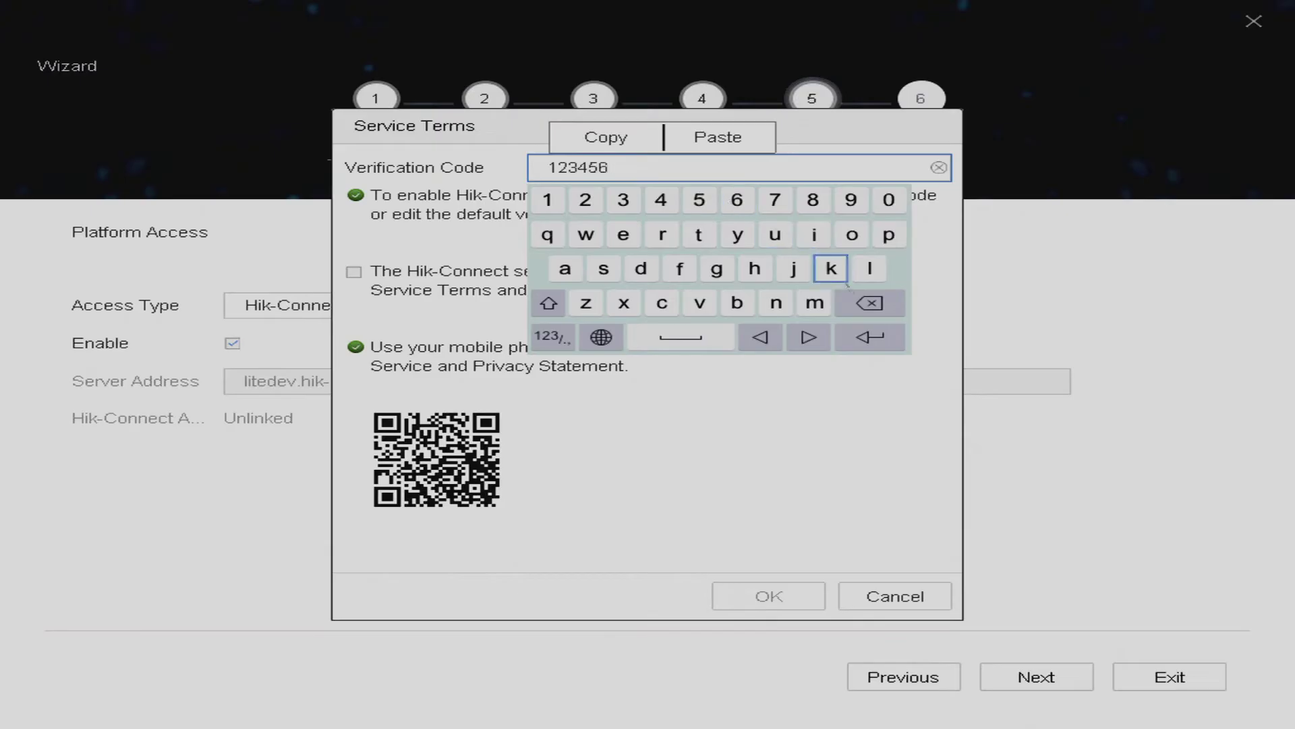
pyautogui.click(870, 336)
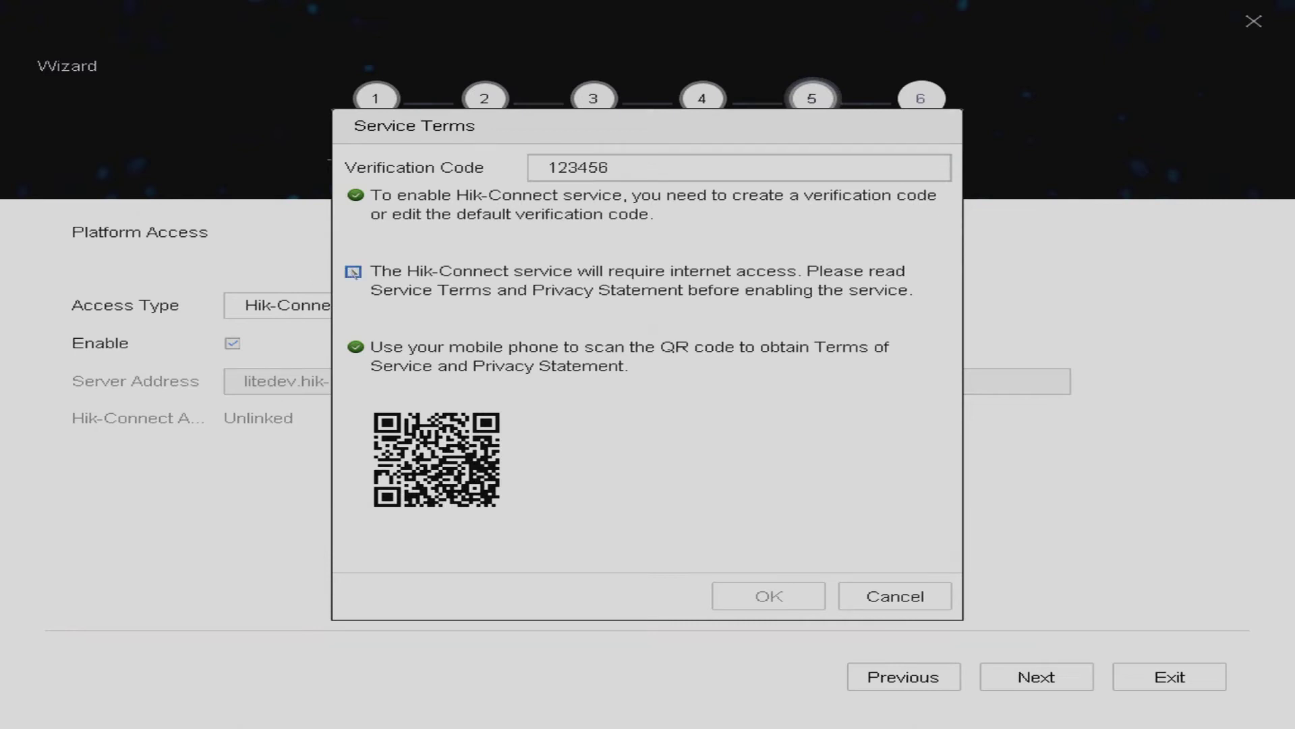
pyautogui.click(353, 271)
pyautogui.click(773, 597)
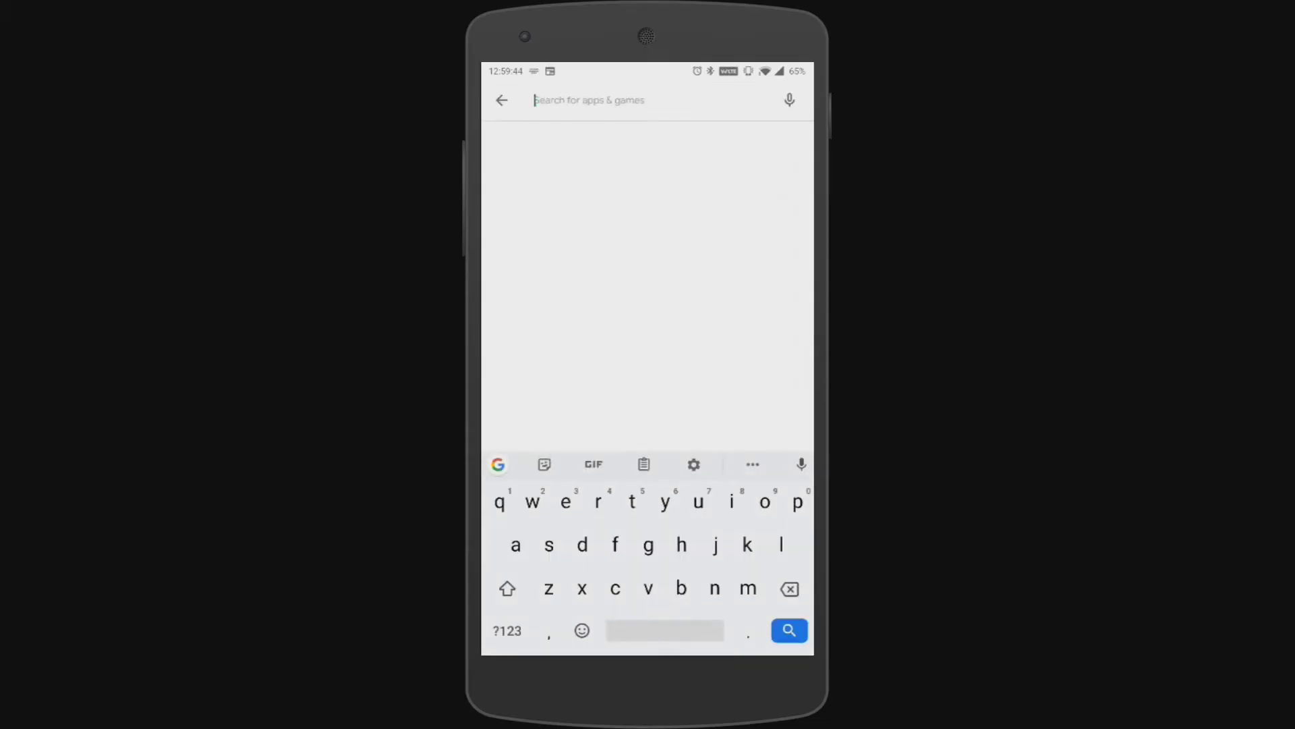
# Search the Play Store for 'hik connect' and install the Hik-Connect app
pyautogui.write('hik')
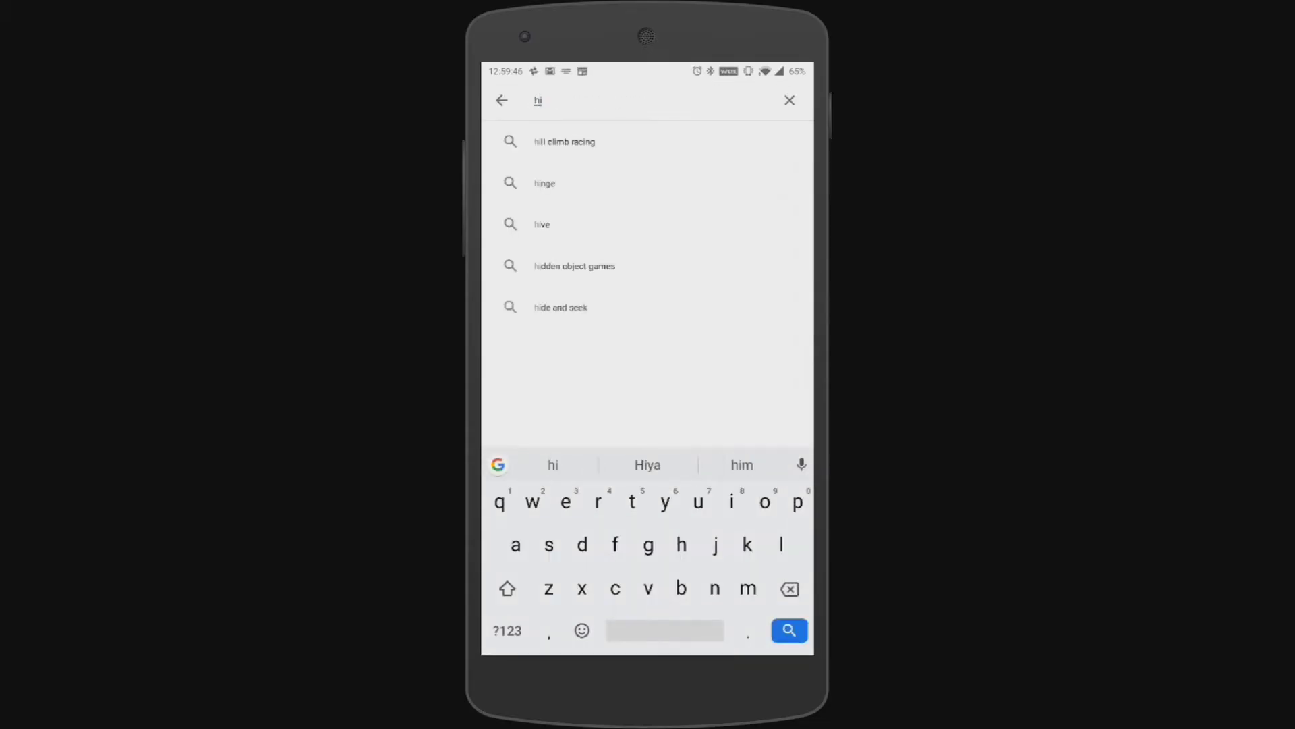
pyautogui.write(' conne')
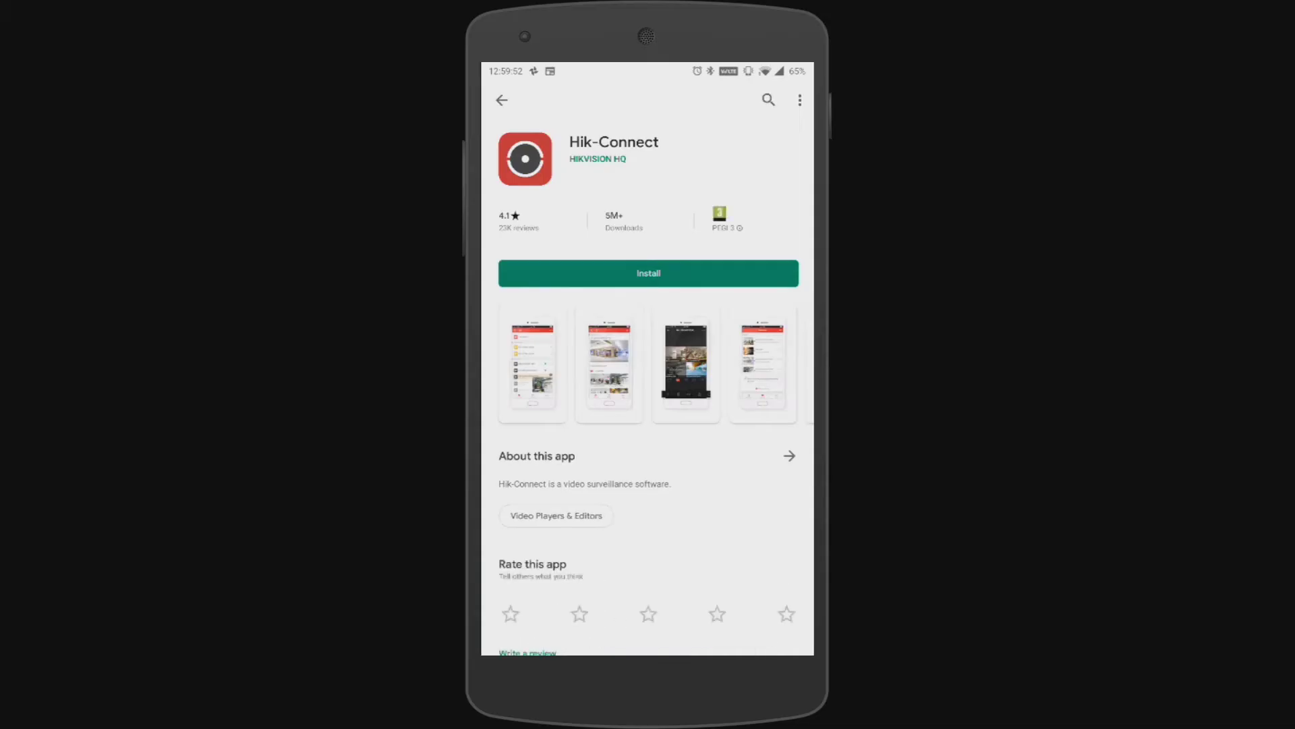
pyautogui.click(702, 273)
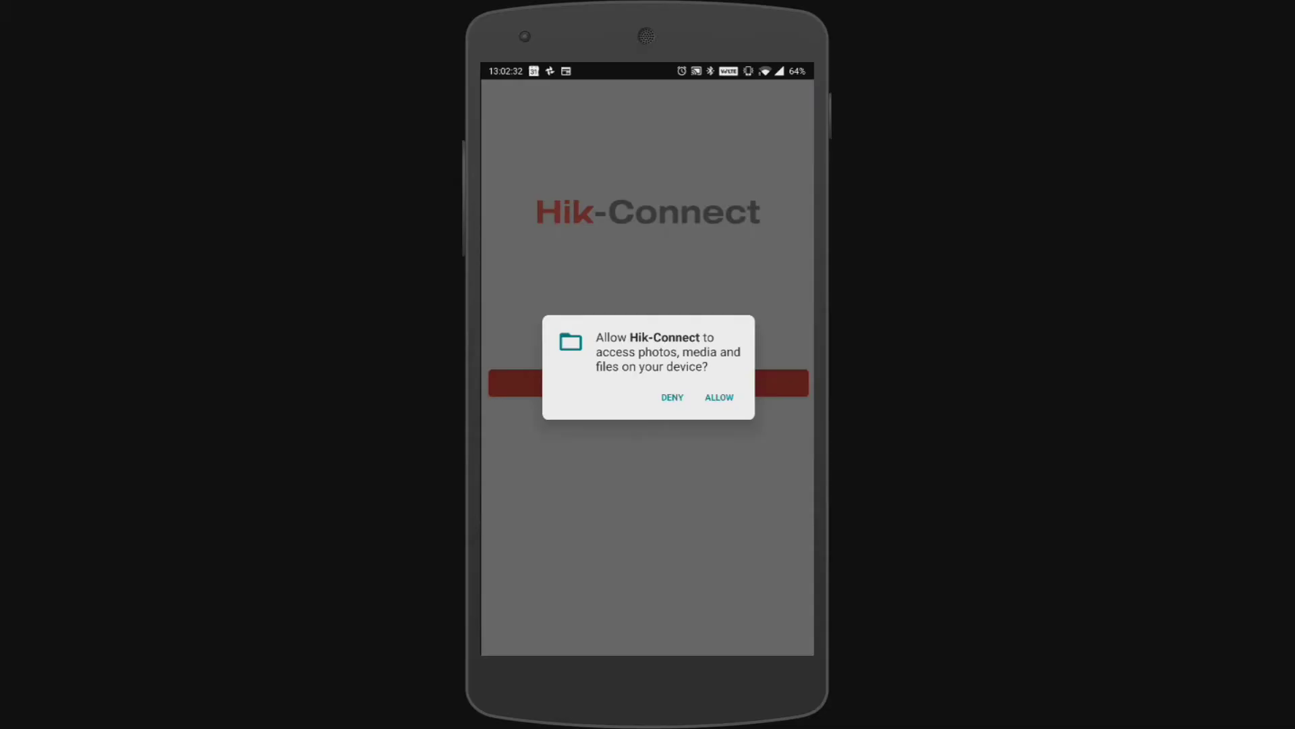
# Allow file access, set the region to United Kingdom, and go to Login
pyautogui.click(719, 397)
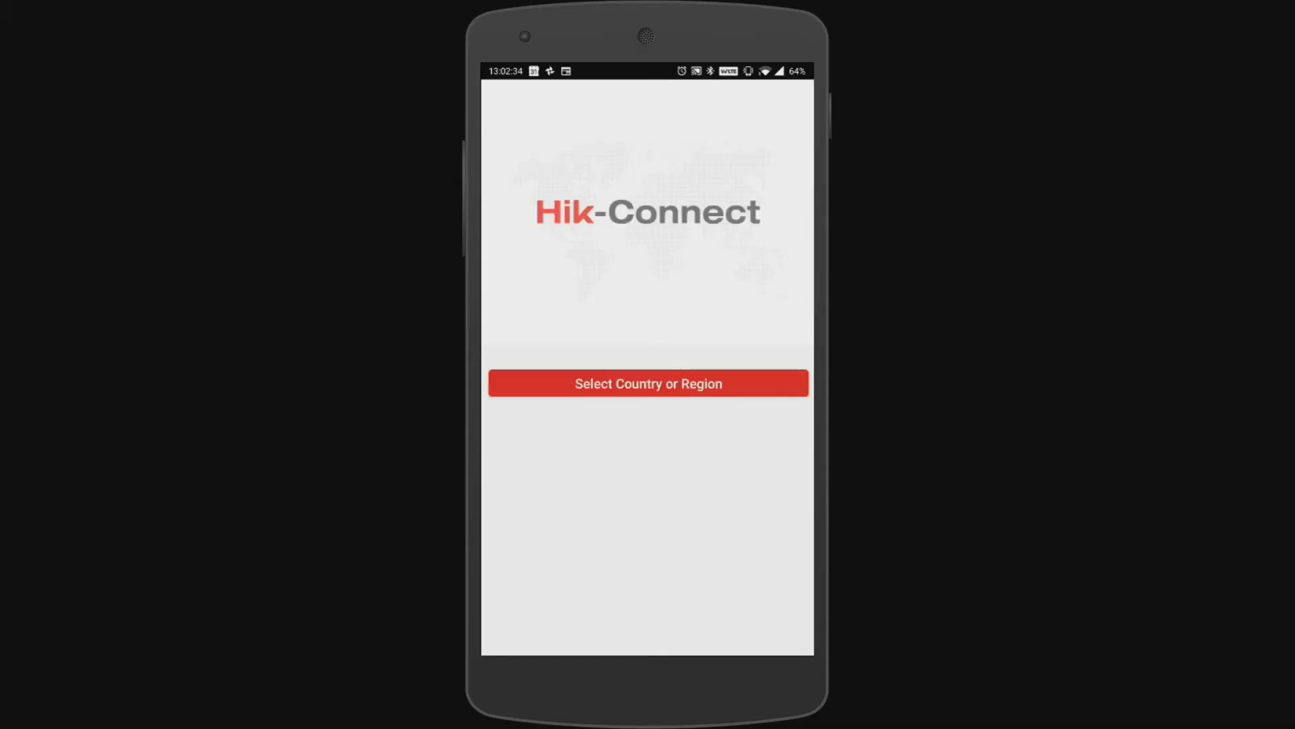
pyautogui.click(648, 383)
pyautogui.scroll(-20, 640, 405)
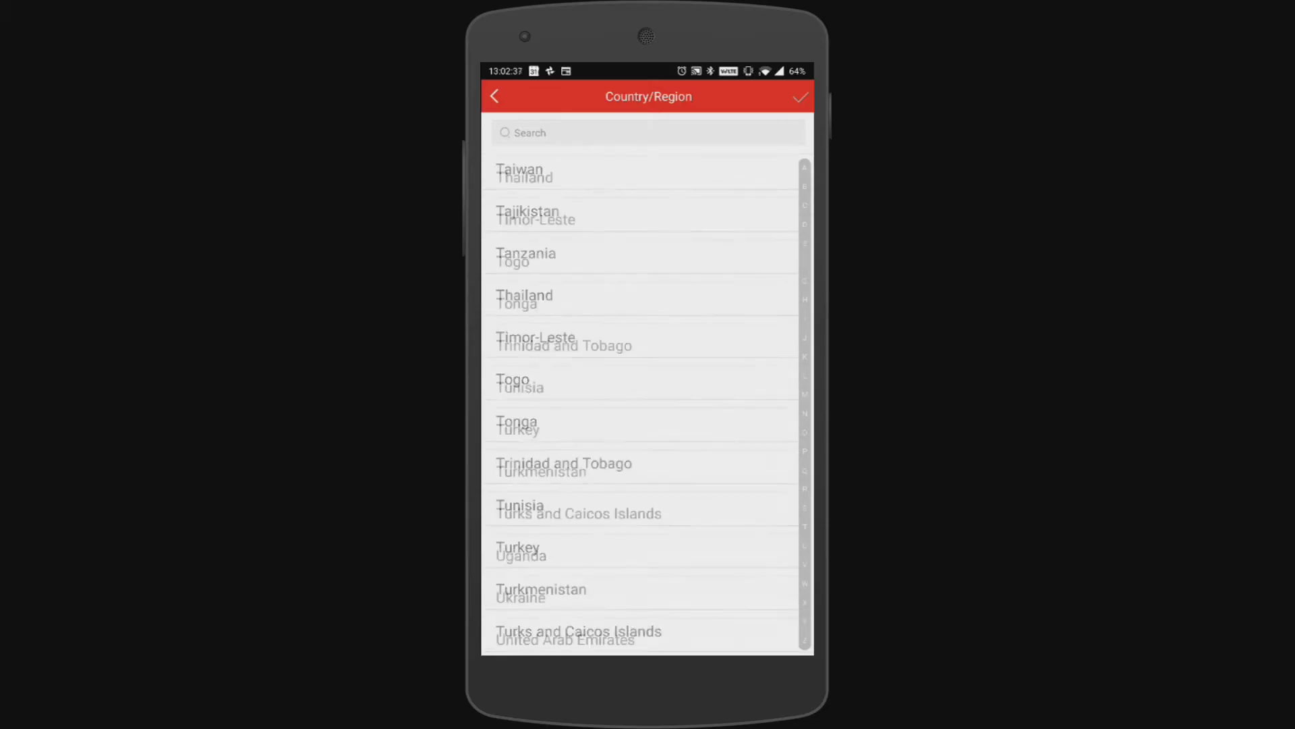
pyautogui.click(548, 292)
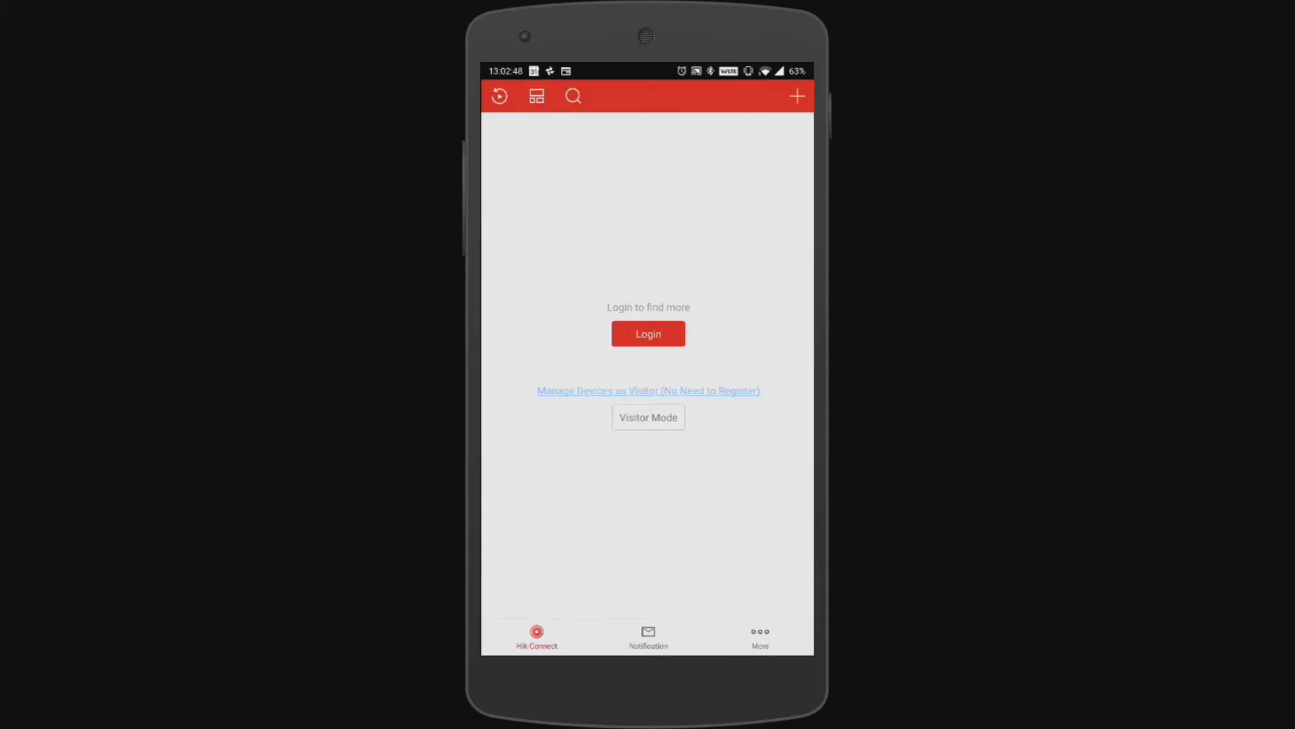
pyautogui.click(648, 333)
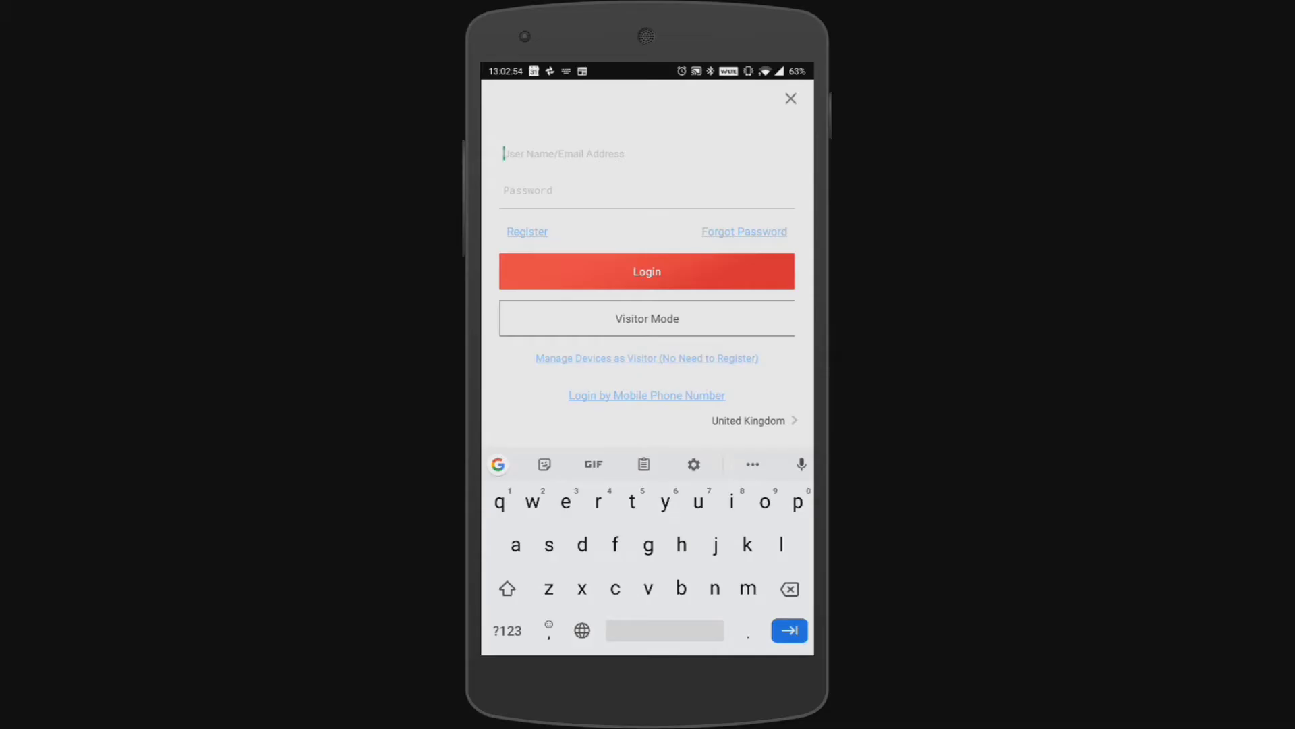
# Register a Hik-Connect account with a mobile number, the SMS security code, and a new password
pyautogui.click(527, 231)
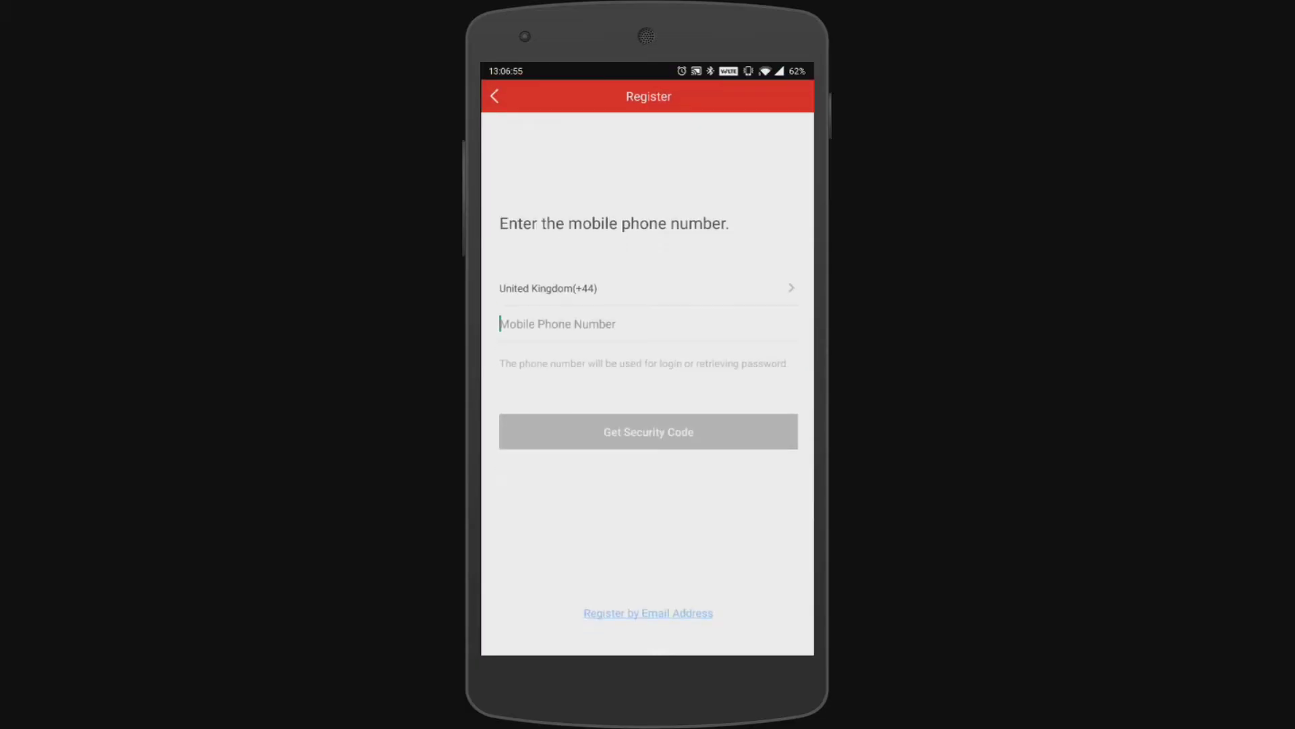
pyautogui.write('07')
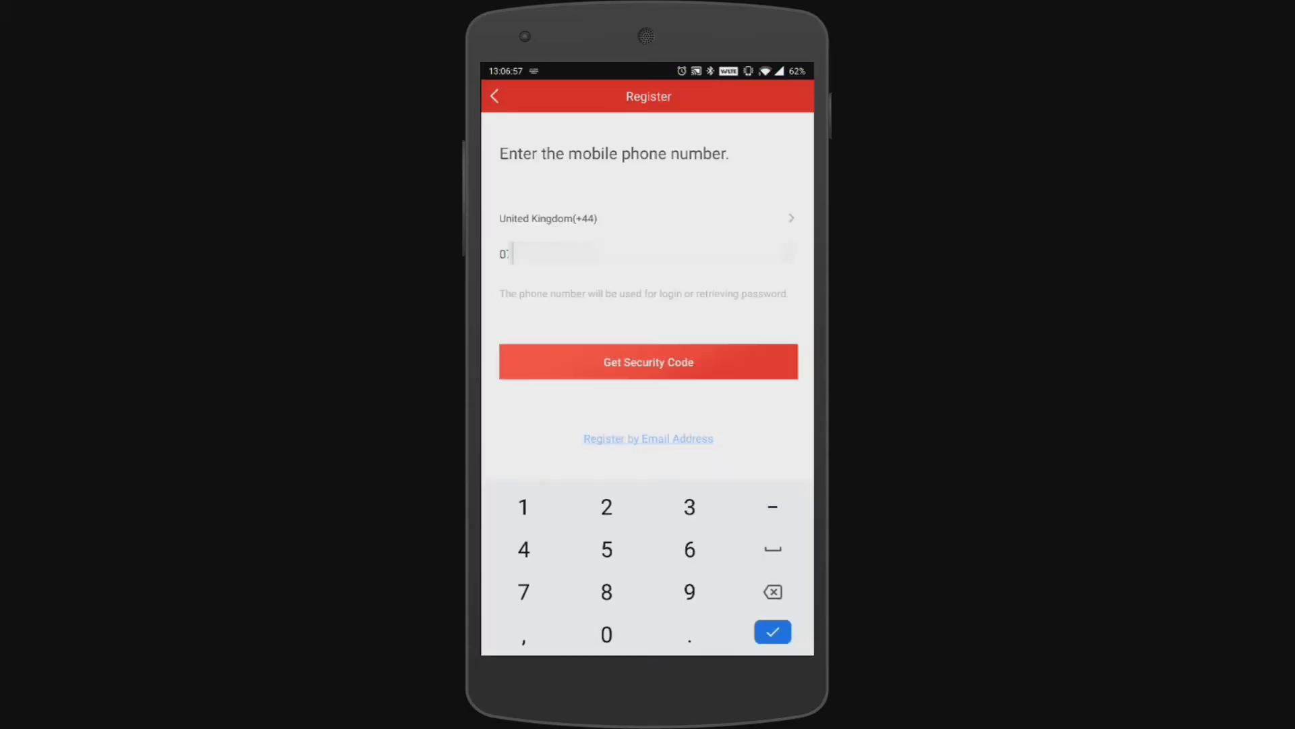
pyautogui.press('Return')
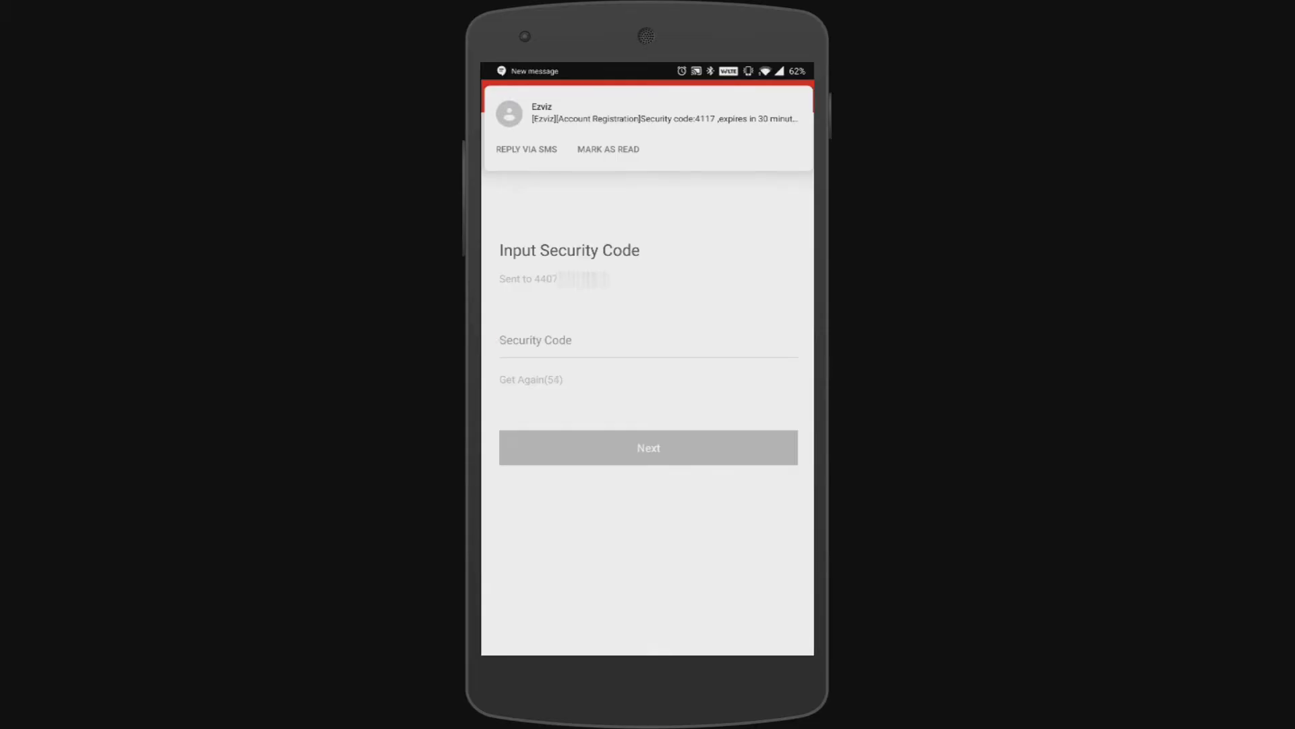
pyautogui.click(648, 340)
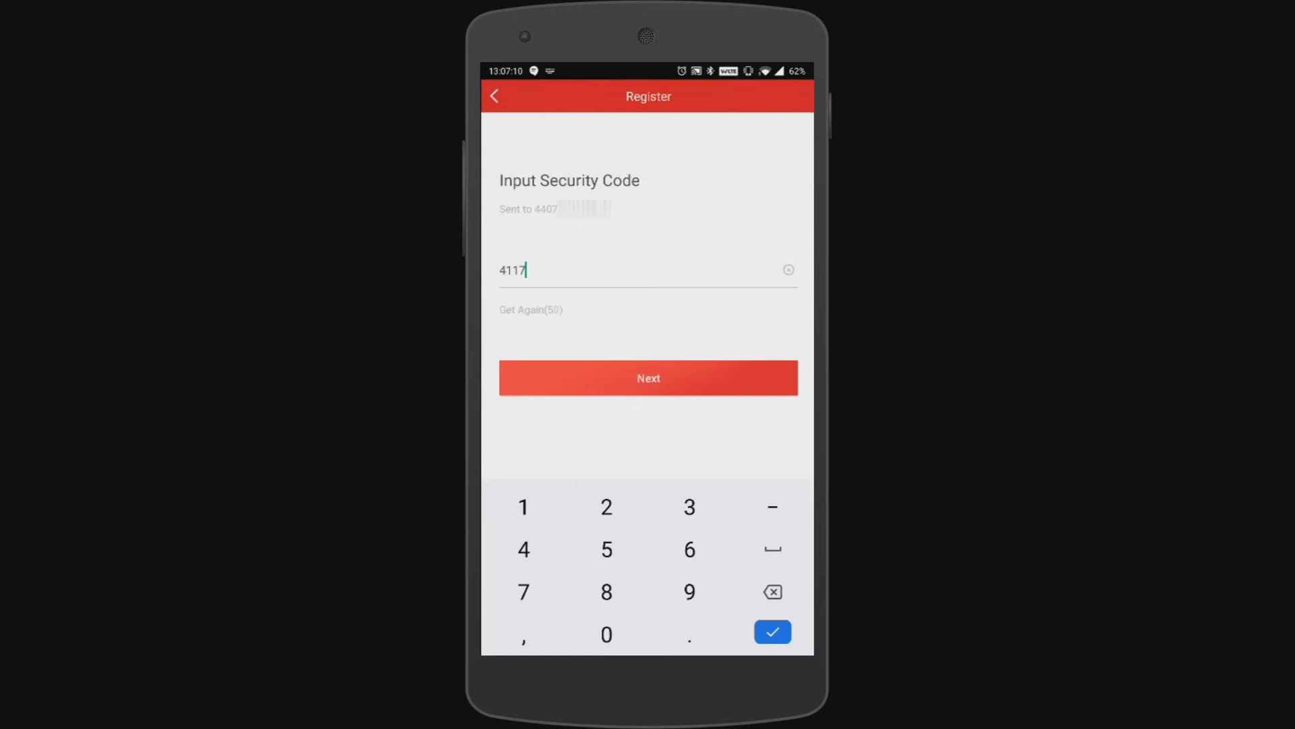
pyautogui.press('Return')
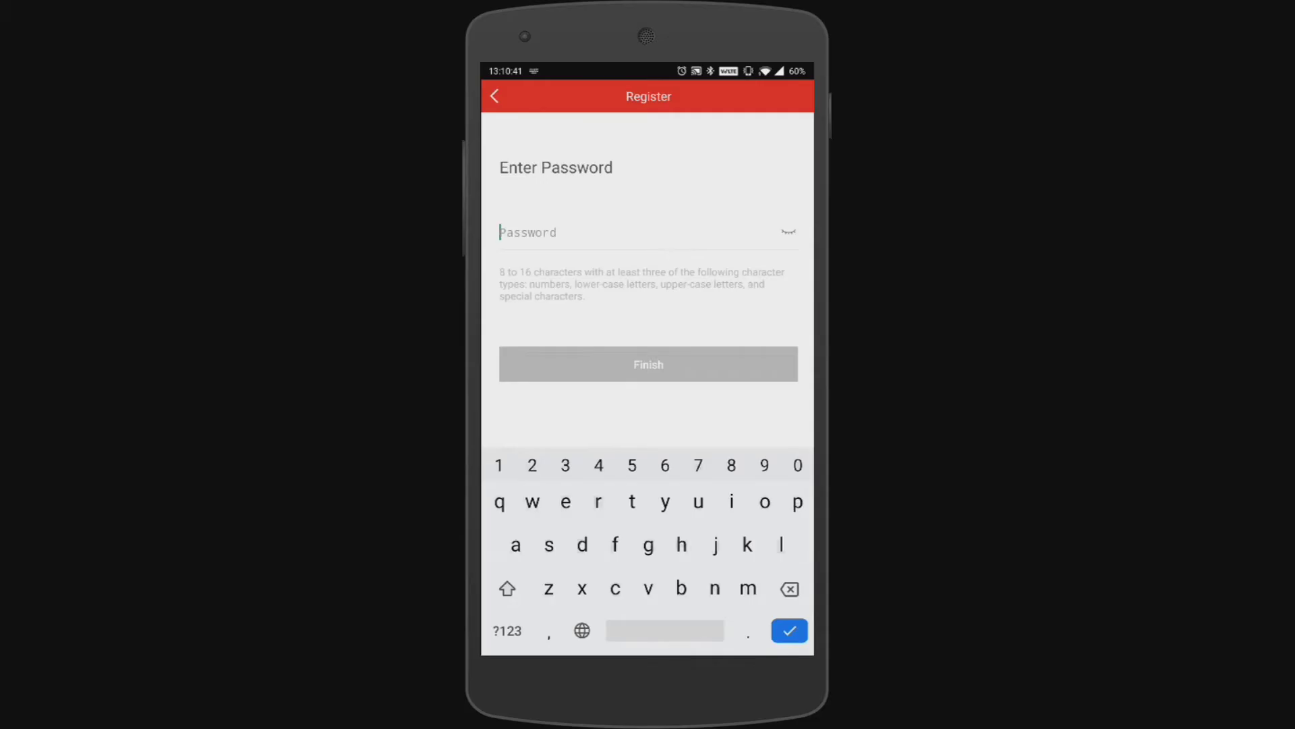
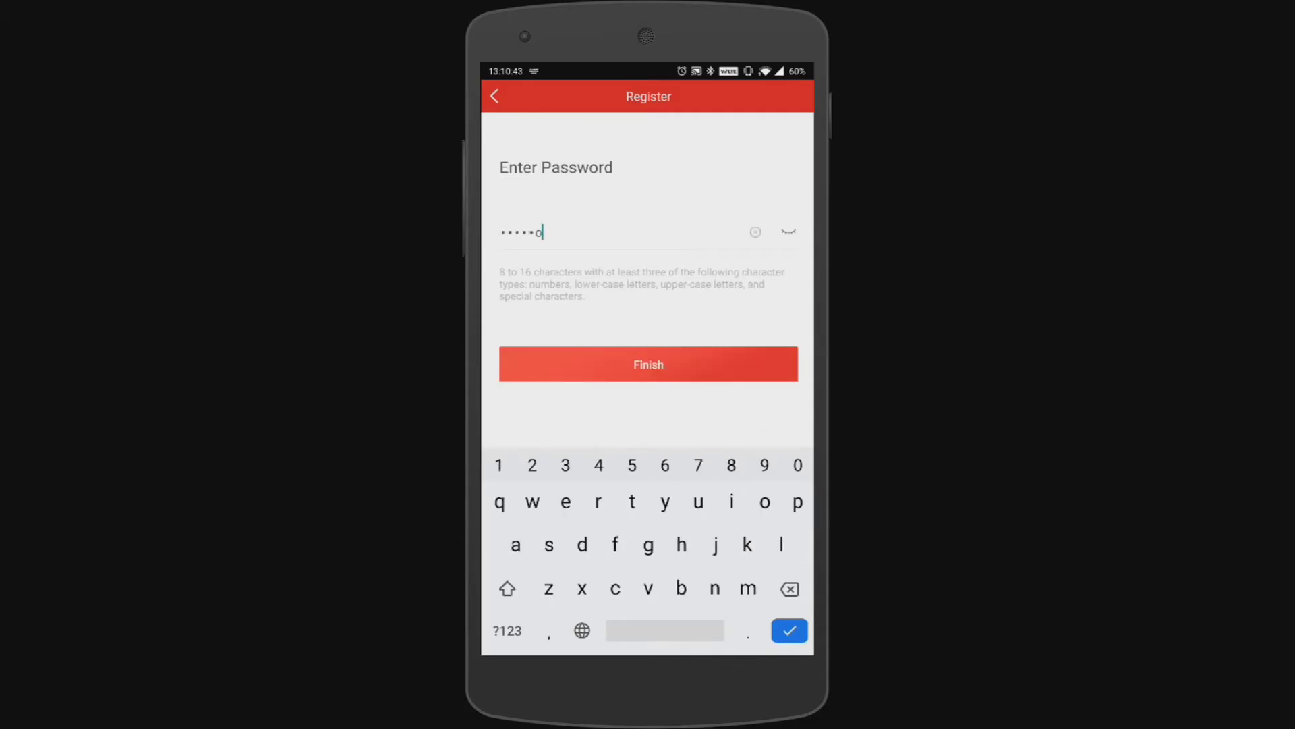
pyautogui.press('Return')
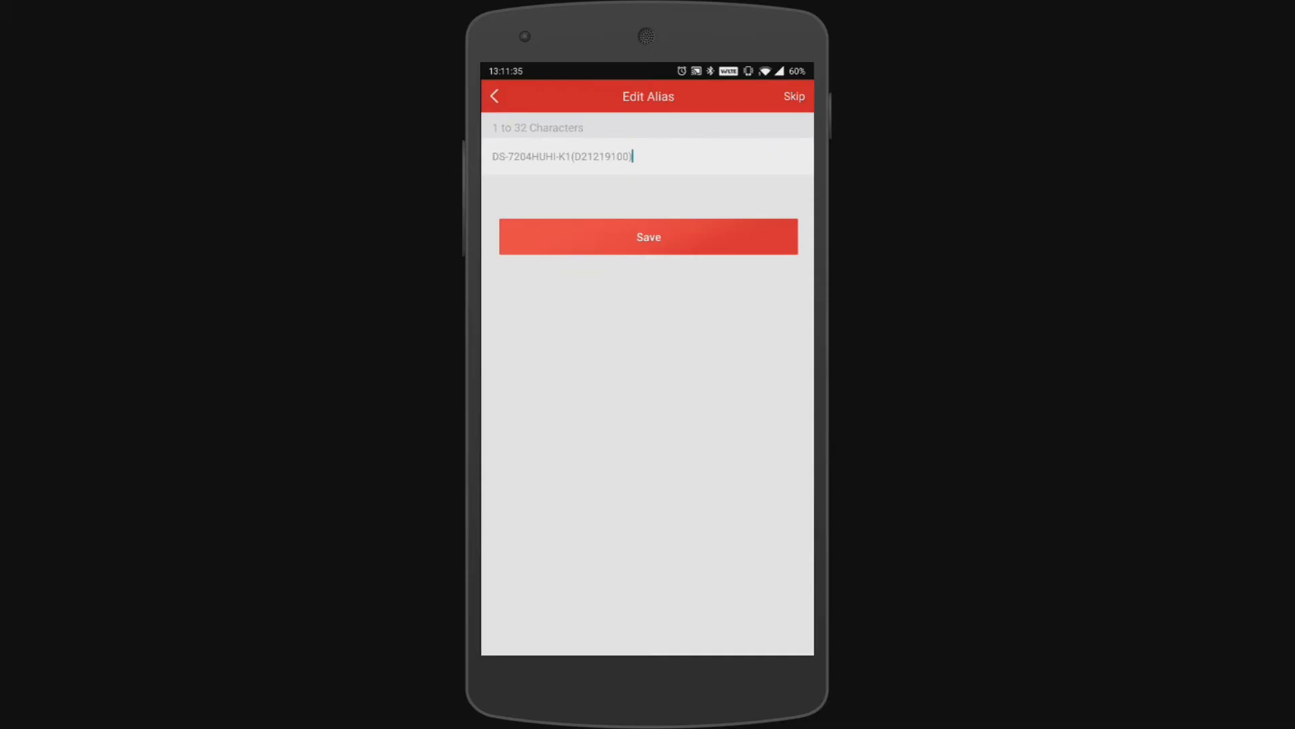
# Replace the default alias with MY CCTV DVR, correcting the typo, and save it
pyautogui.click(632, 157)
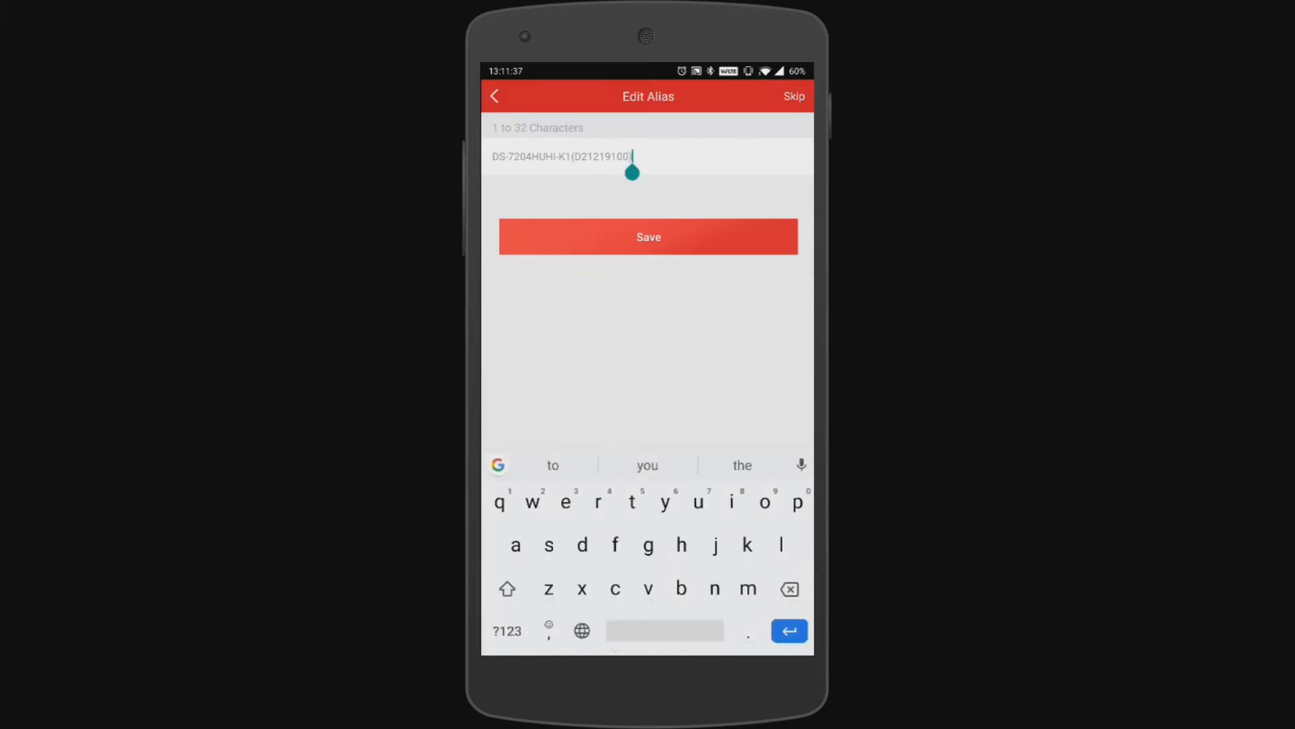
pyautogui.press('BackSpace')
pyautogui.press('BackSpace')
pyautogui.press('BackSpace')
pyautogui.press('BackSpace')
pyautogui.press('BackSpace')
pyautogui.press('BackSpace')
pyautogui.press('BackSpace')
pyautogui.press('BackSpace')
pyautogui.press('BackSpace')
pyautogui.press('BackSpace')
pyautogui.press('BackSpace')
pyautogui.press('BackSpace')
pyautogui.press('BackSpace')
pyautogui.press('BackSpace')
pyautogui.press('BackSpace')
pyautogui.press('BackSpace')
pyautogui.press('BackSpace')
pyautogui.press('BackSpace')
pyautogui.press('BackSpace')
pyautogui.press('BackSpace')
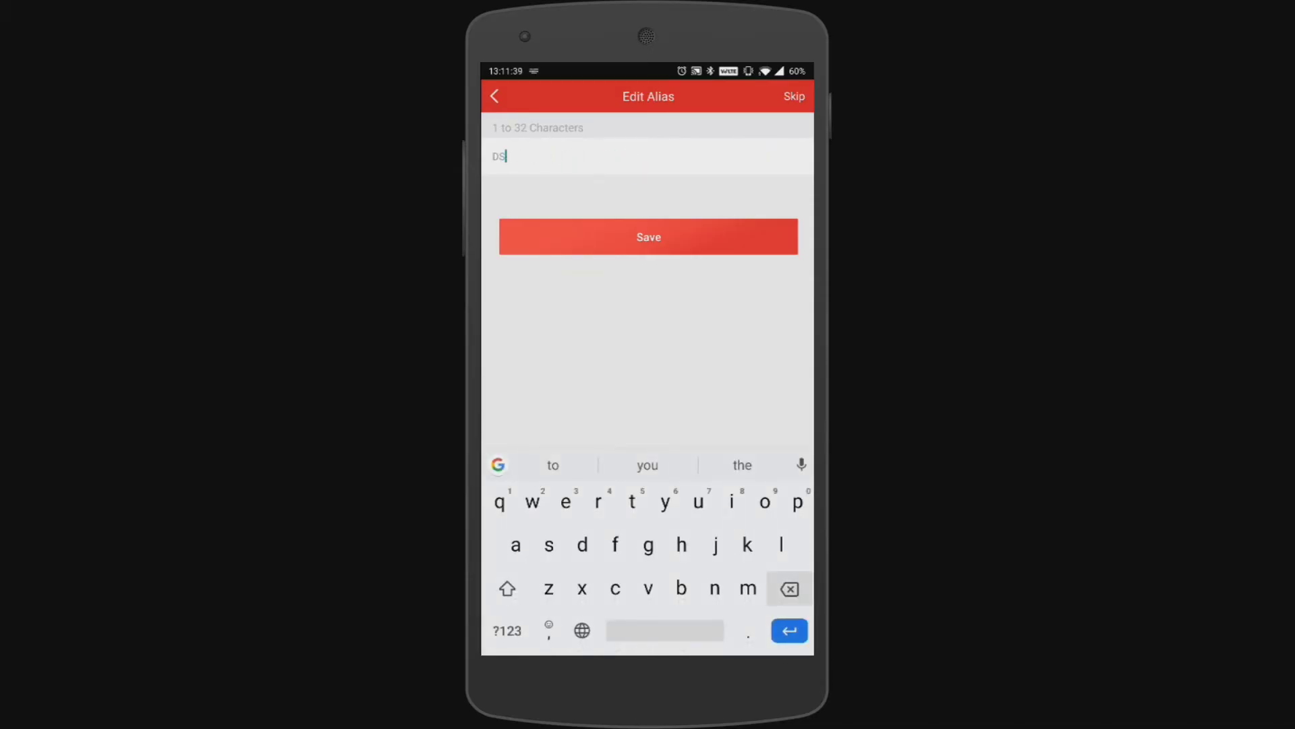
pyautogui.write('MY ')
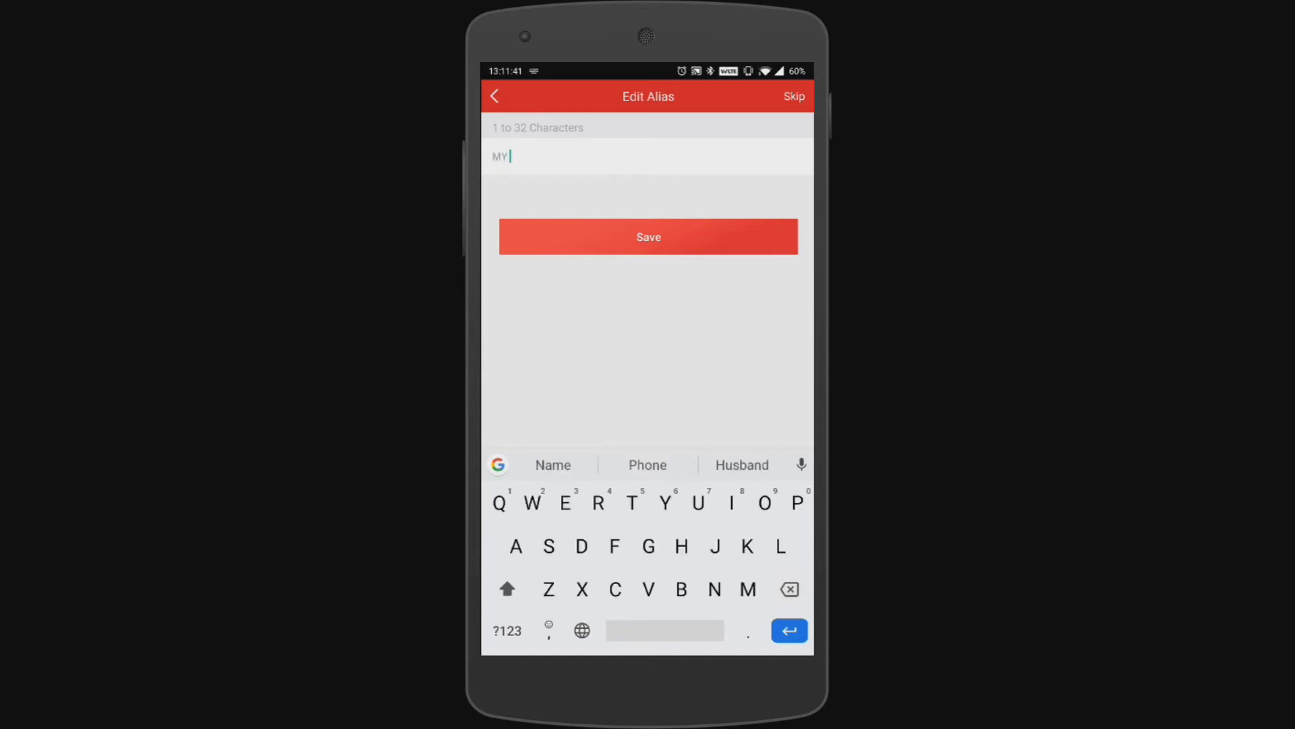
pyautogui.write('CCTV Dv')
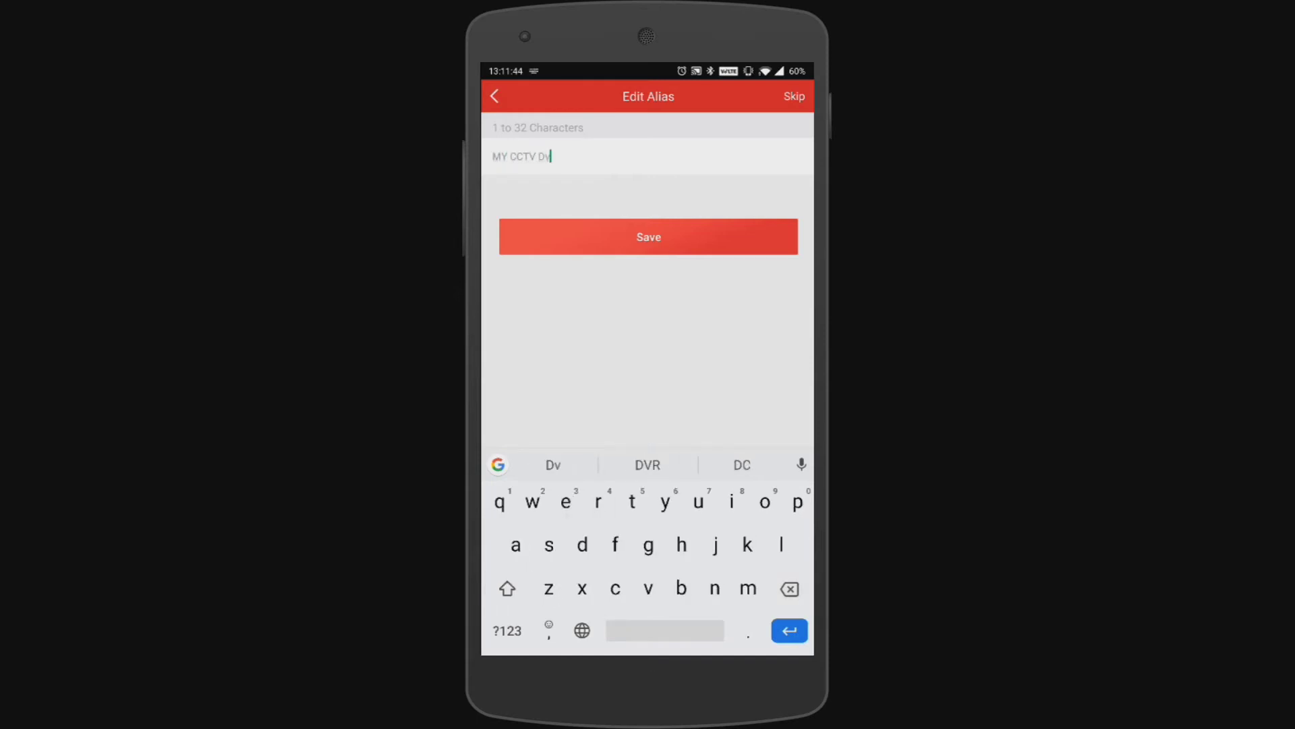
pyautogui.press('BackSpace')
pyautogui.write('VR')
pyautogui.press('Return')
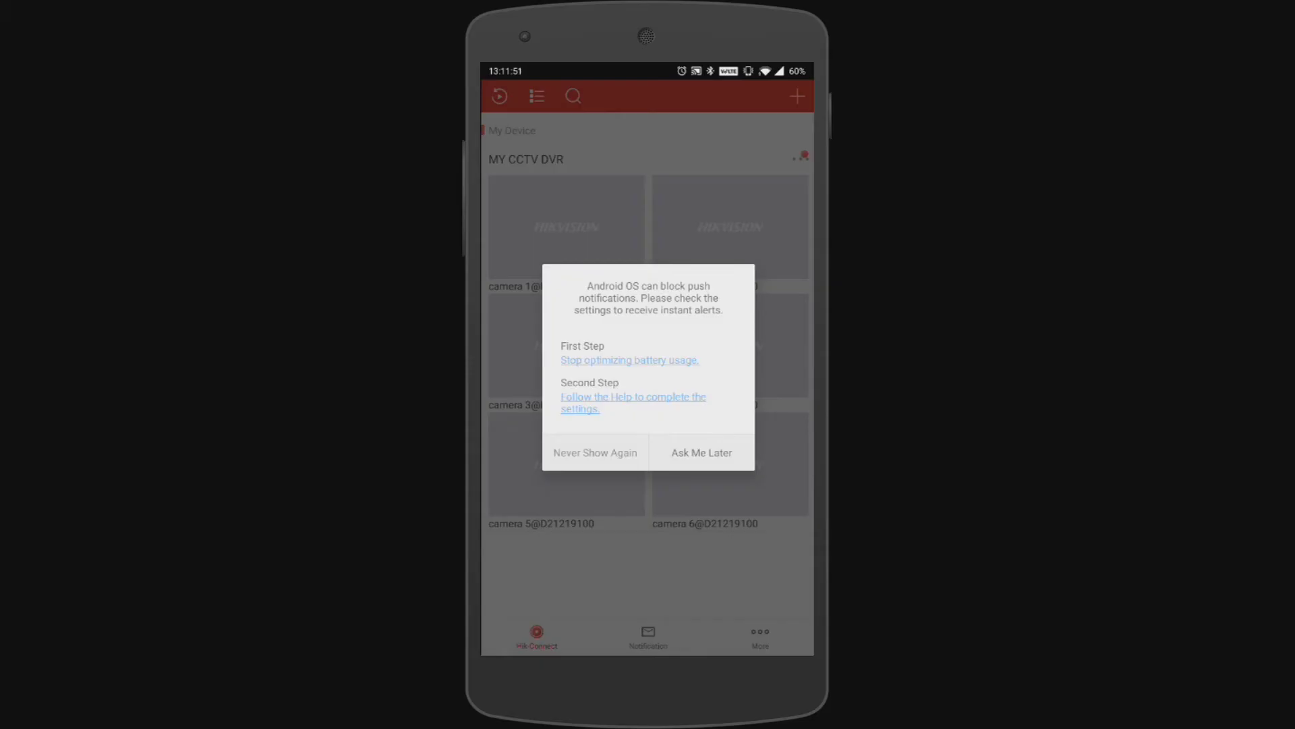
# Dismiss the push-notification prompt covering the MY CCTV DVR camera tiles
pyautogui.press('Escape')
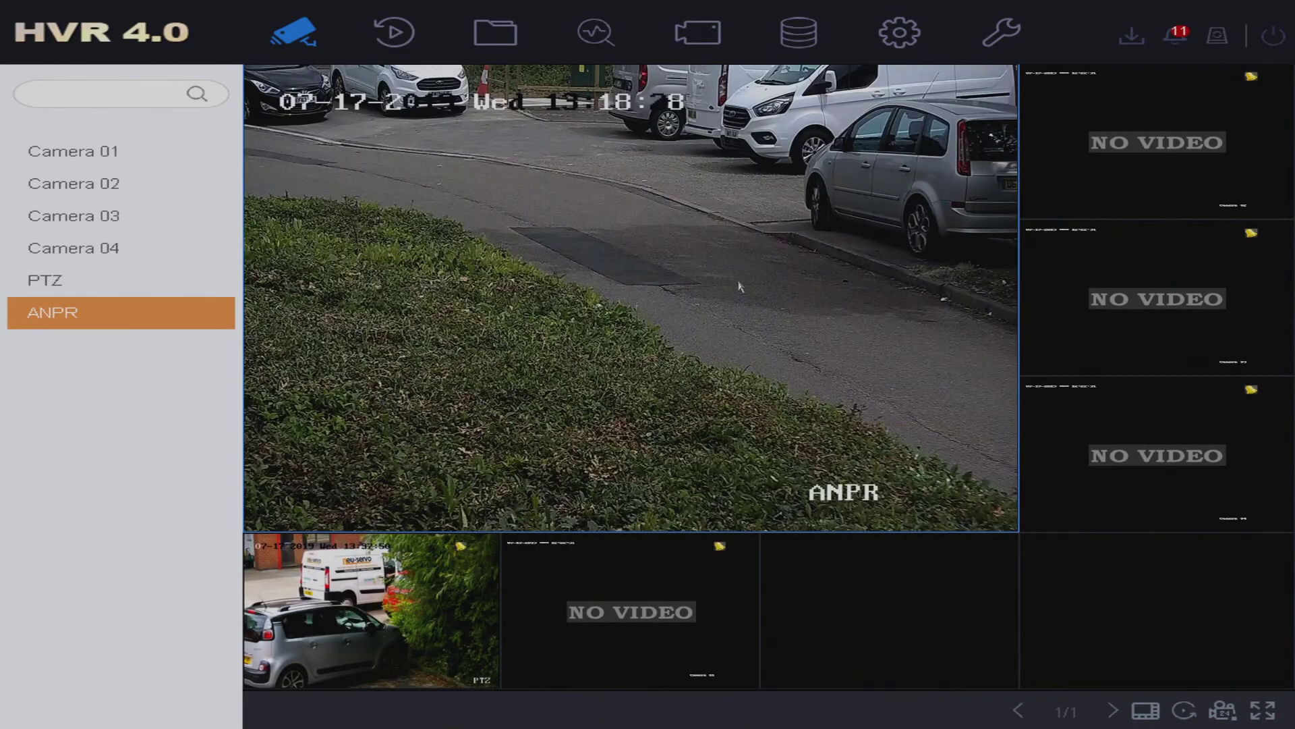
# Select the ANPR camera tile and bring up the device's system information page
pyautogui.click(795, 208)
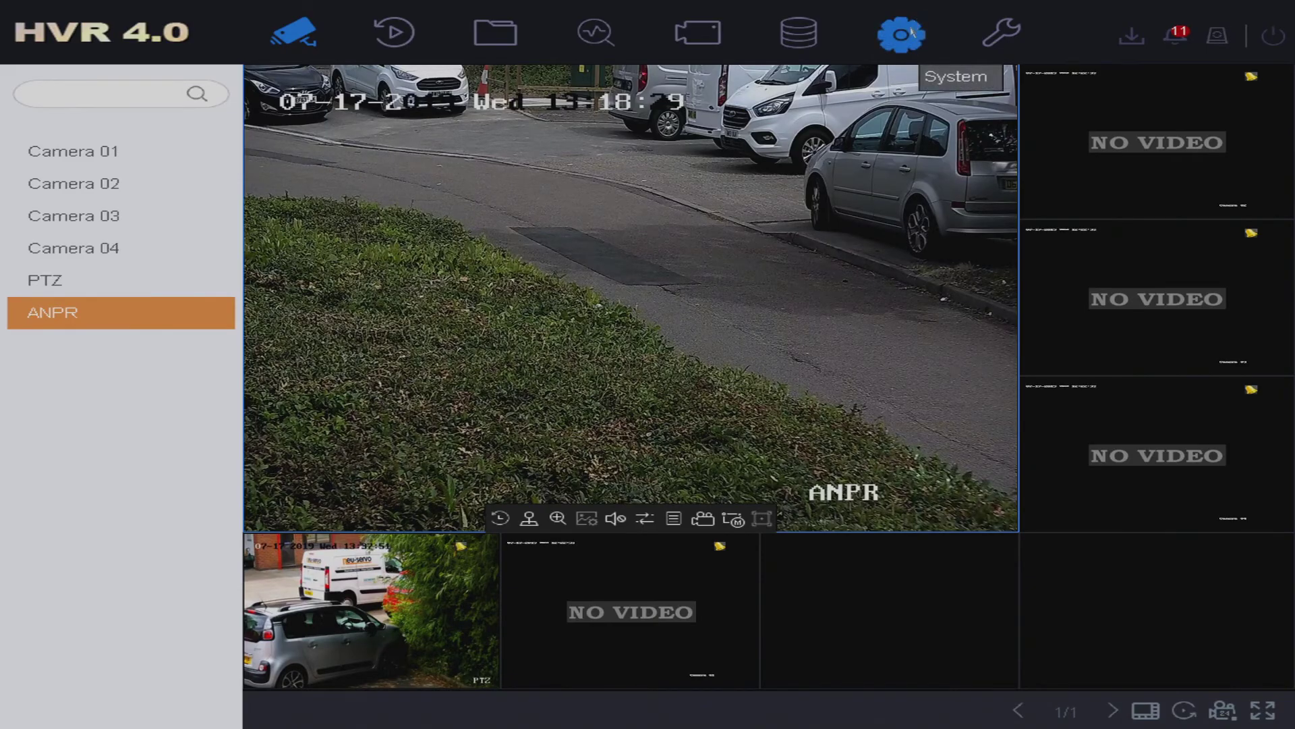
pyautogui.click(999, 35)
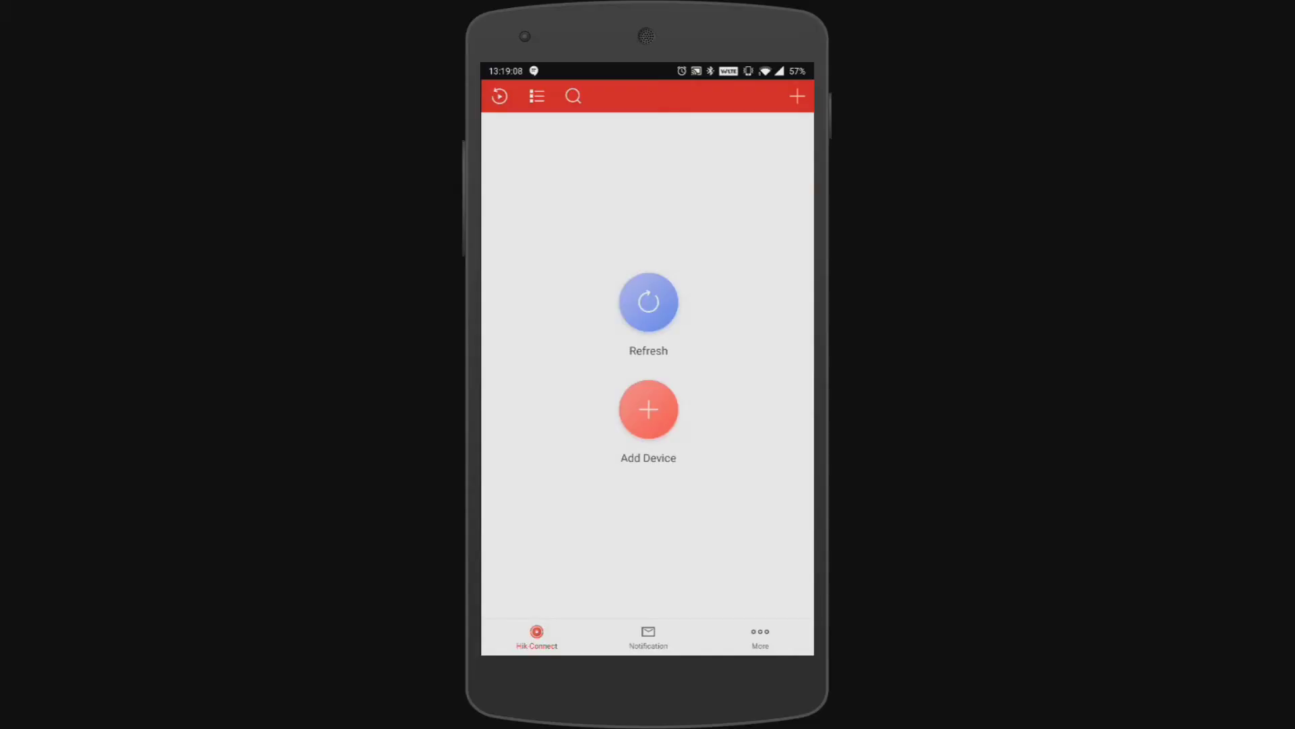
# Start adding a device and search by manually entered serial number D21219101
pyautogui.click(649, 408)
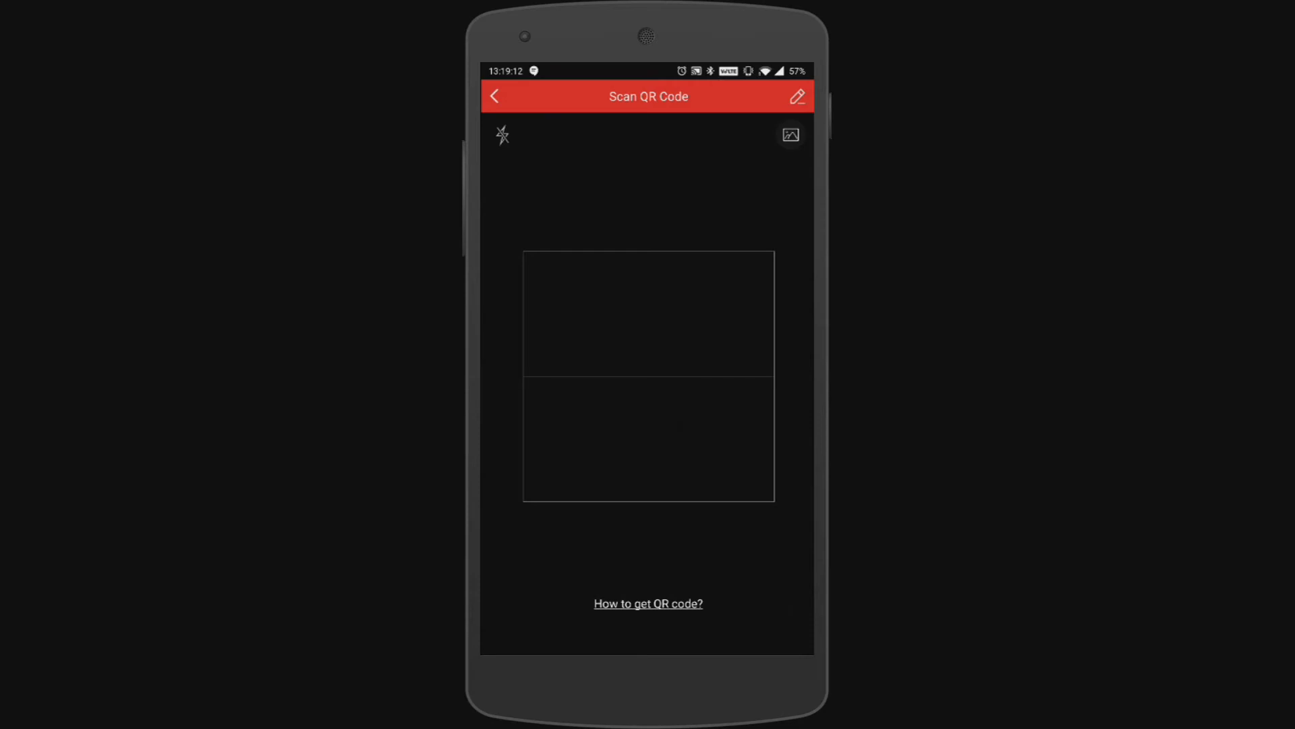
pyautogui.click(797, 96)
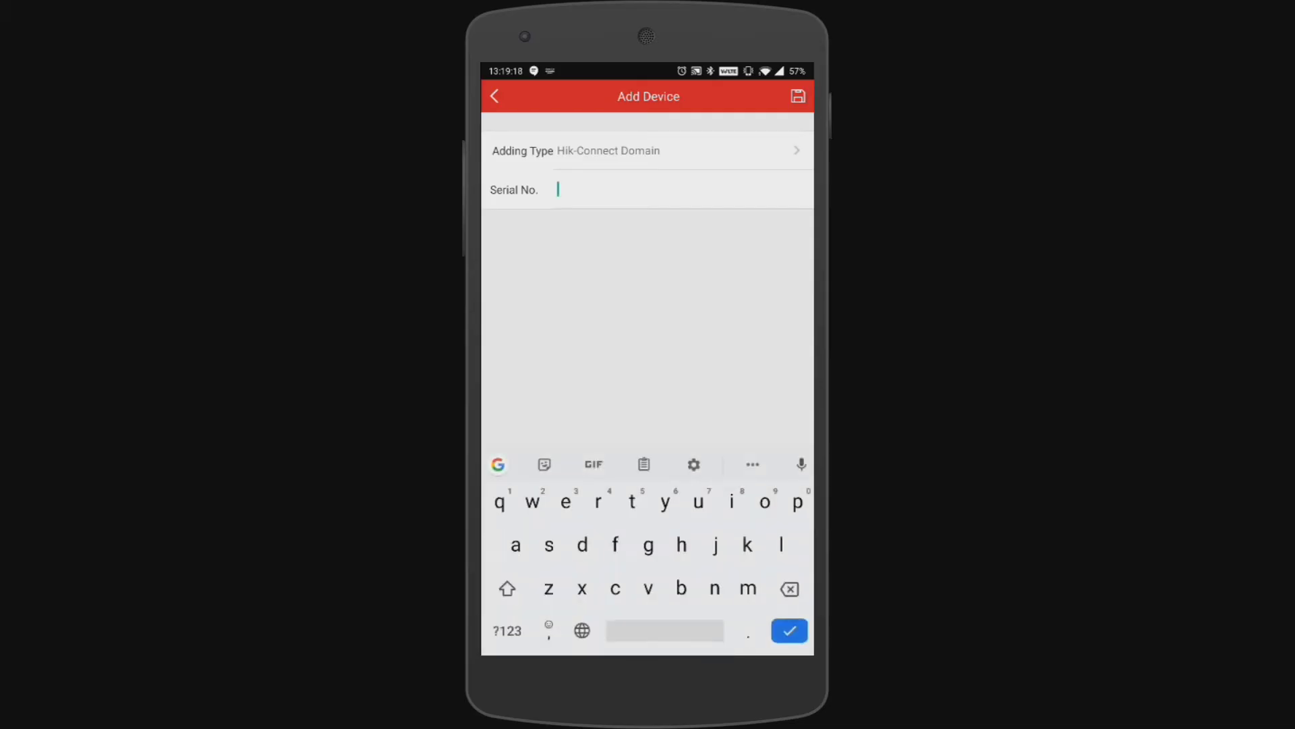
pyautogui.write('D212')
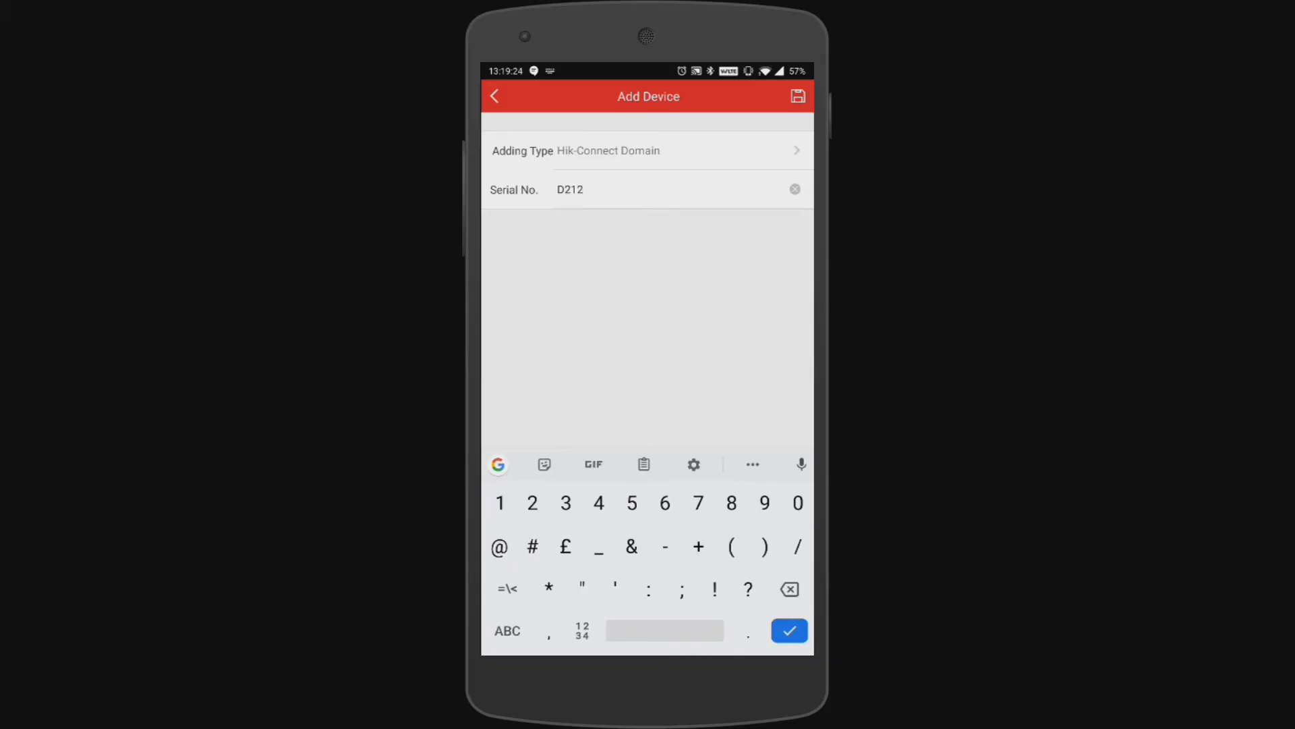
pyautogui.write('1910')
pyautogui.write('1')
pyautogui.press('Return')
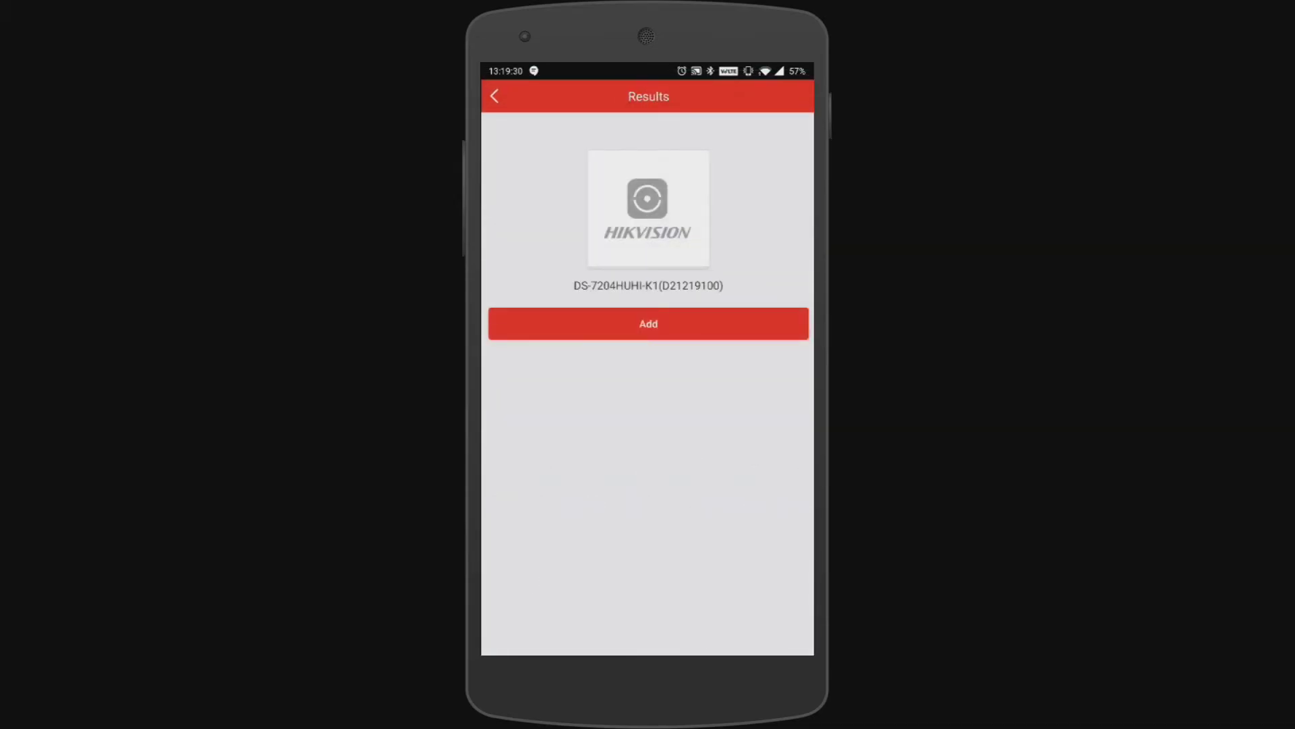
# Add the found DS-7204HUHI-K1 by entering its device verification code
pyautogui.click(649, 324)
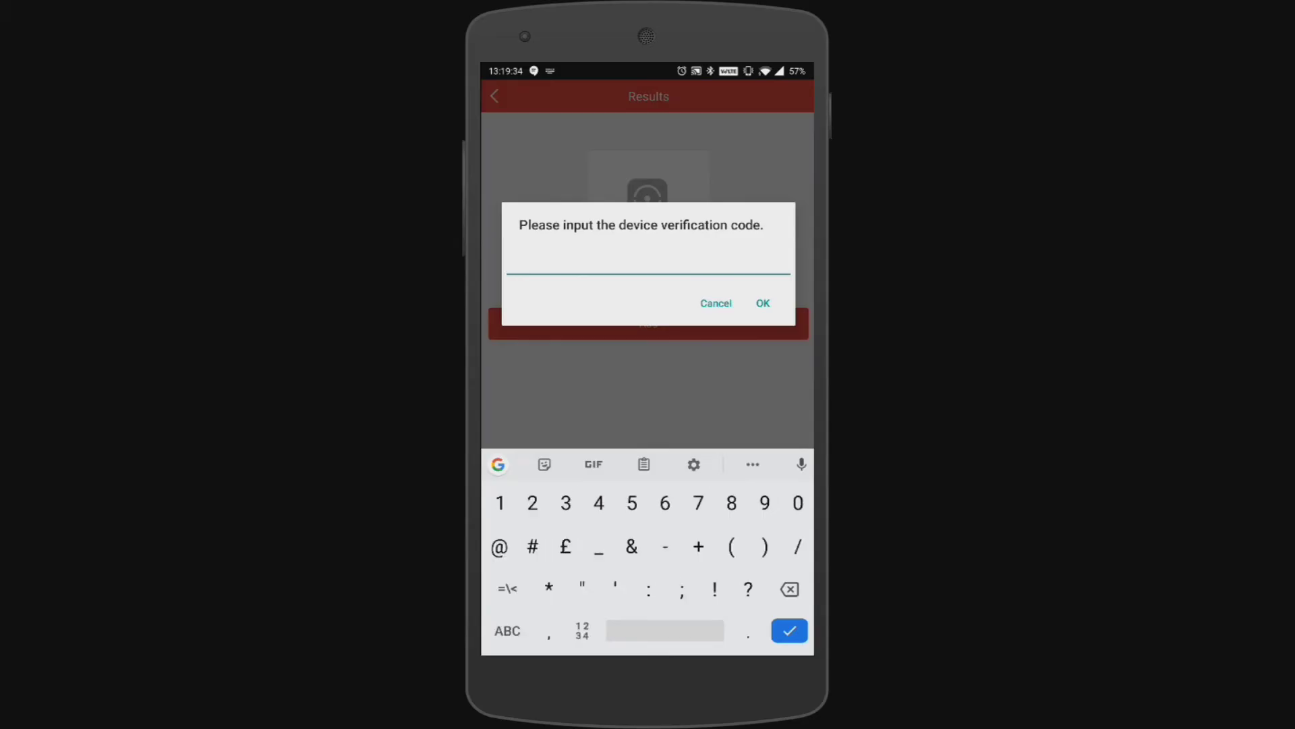
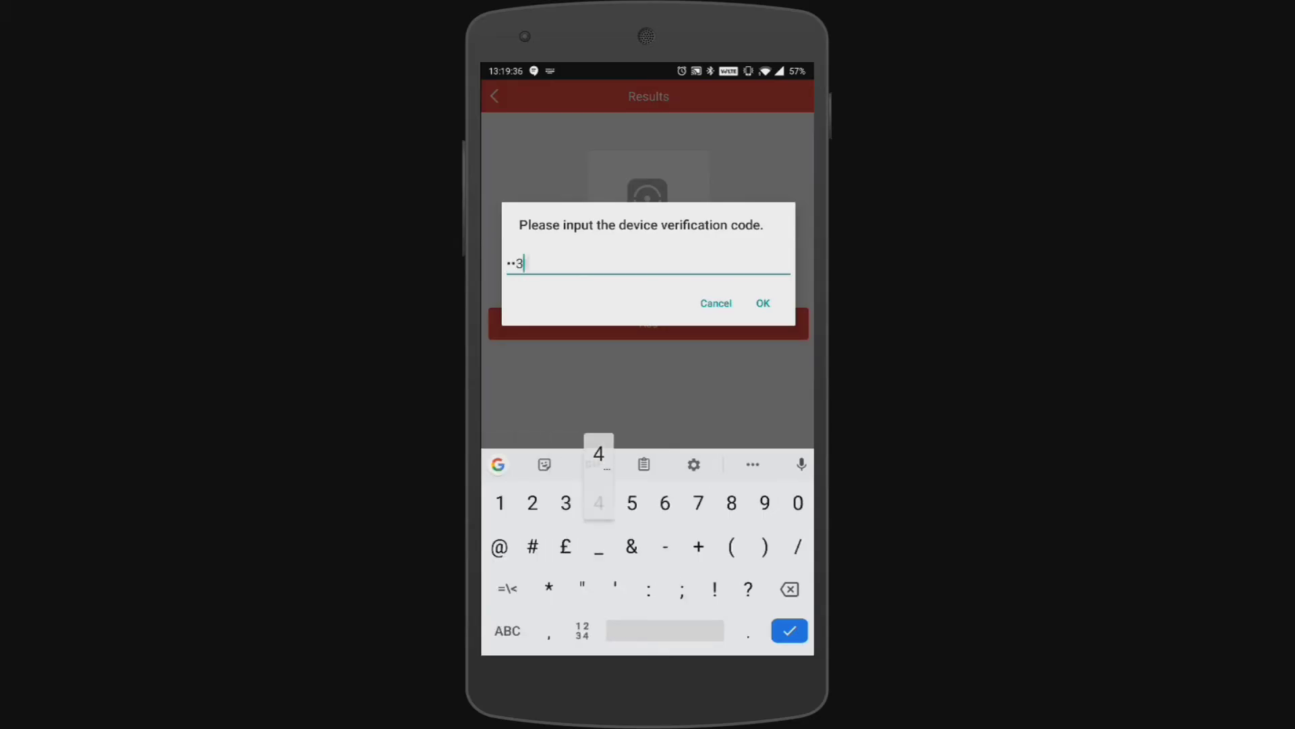
pyautogui.press('Return')
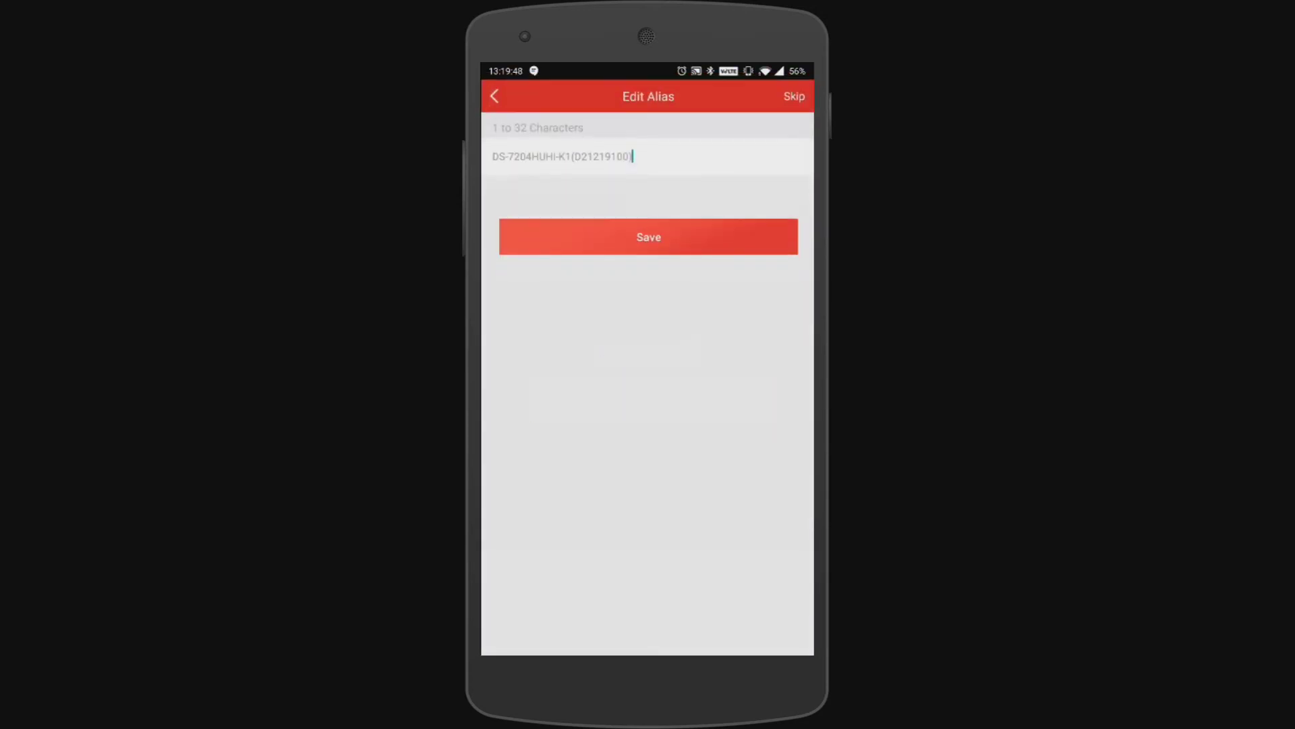
# Rename the DVR alias to MY DVR, then open camera 6's live view
pyautogui.click(633, 156)
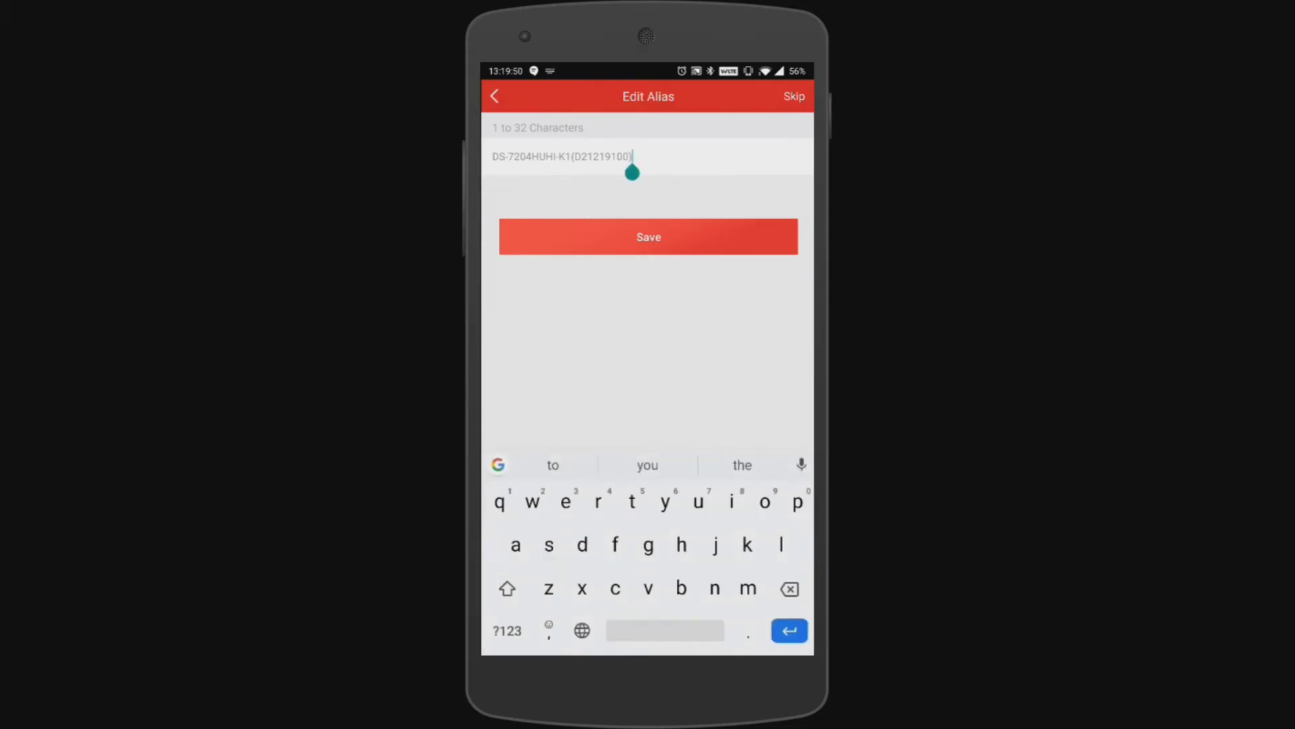
pyautogui.press('BackSpace')
pyautogui.press('BackSpace')
pyautogui.press('BackSpace')
pyautogui.press('BackSpace')
pyautogui.press('BackSpace')
pyautogui.press('BackSpace')
pyautogui.press('BackSpace')
pyautogui.press('BackSpace')
pyautogui.press('BackSpace')
pyautogui.press('BackSpace')
pyautogui.press('BackSpace')
pyautogui.press('BackSpace')
pyautogui.press('BackSpace')
pyautogui.press('BackSpace')
pyautogui.press('BackSpace')
pyautogui.press('BackSpace')
pyautogui.press('BackSpace')
pyautogui.press('BackSpace')
pyautogui.press('BackSpace')
pyautogui.press('BackSpace')
pyautogui.press('BackSpace')
pyautogui.press('BackSpace')
pyautogui.press('BackSpace')
pyautogui.press('BackSpace')
pyautogui.press('BackSpace')
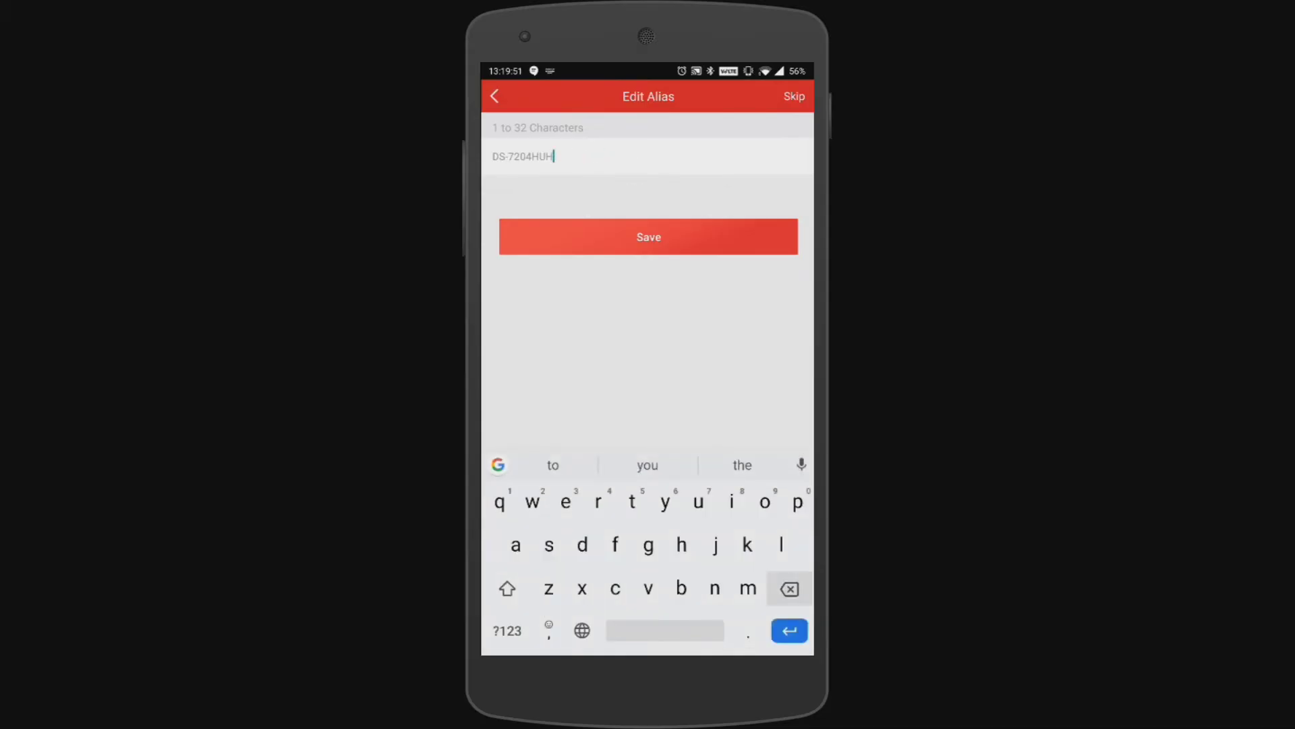
pyautogui.write('MY DVR')
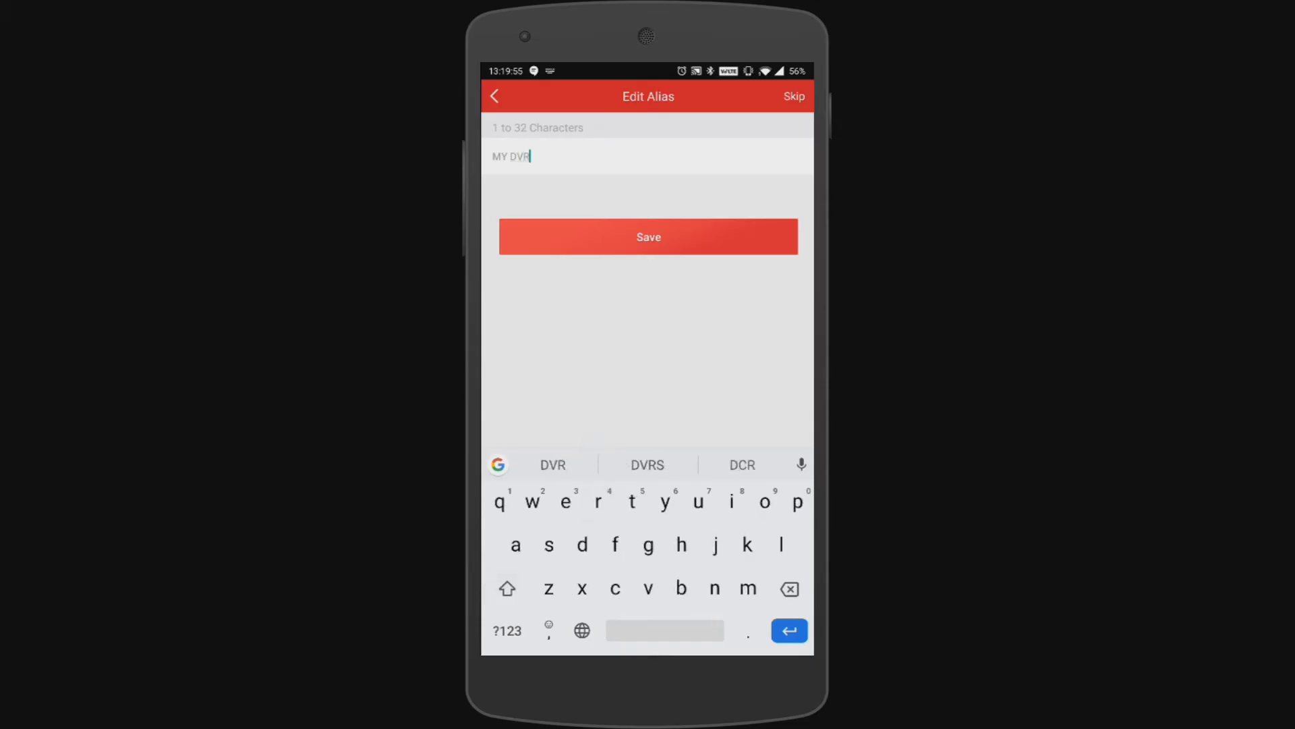
pyautogui.press('Return')
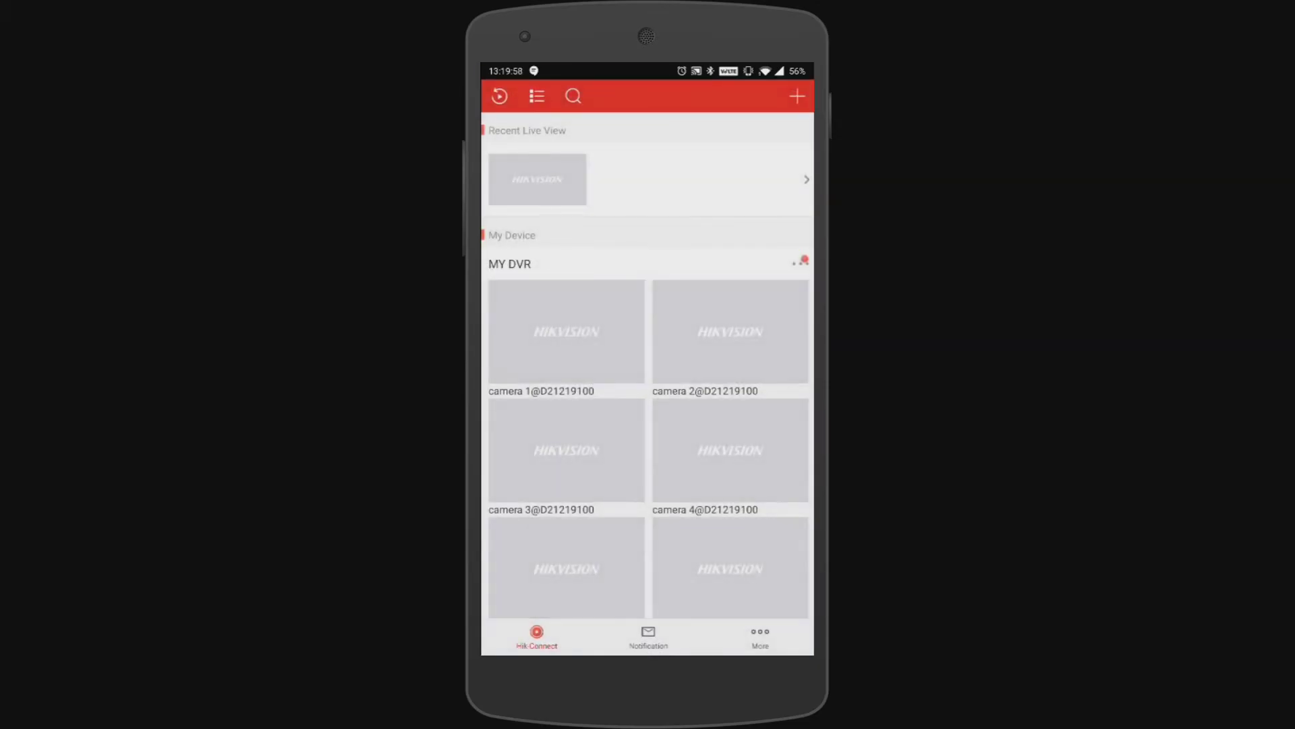
pyautogui.scroll(-1, 644, 368)
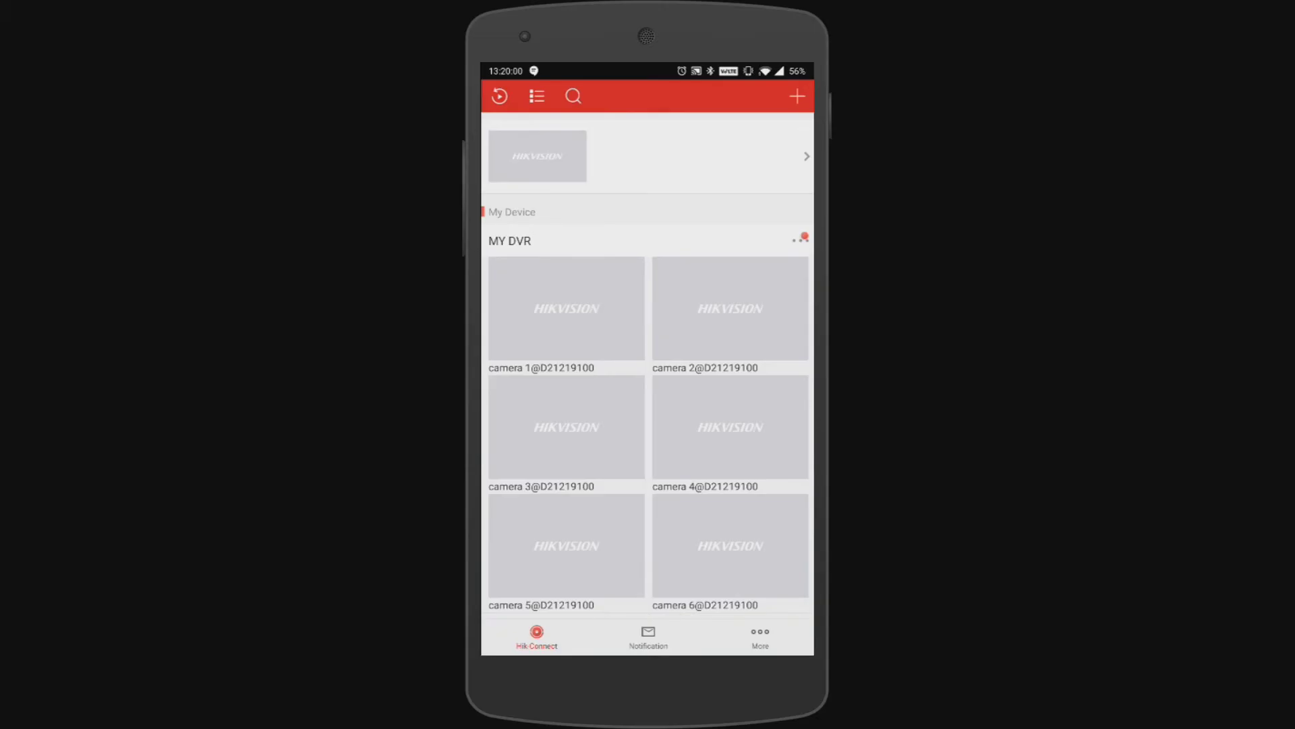
pyautogui.click(730, 545)
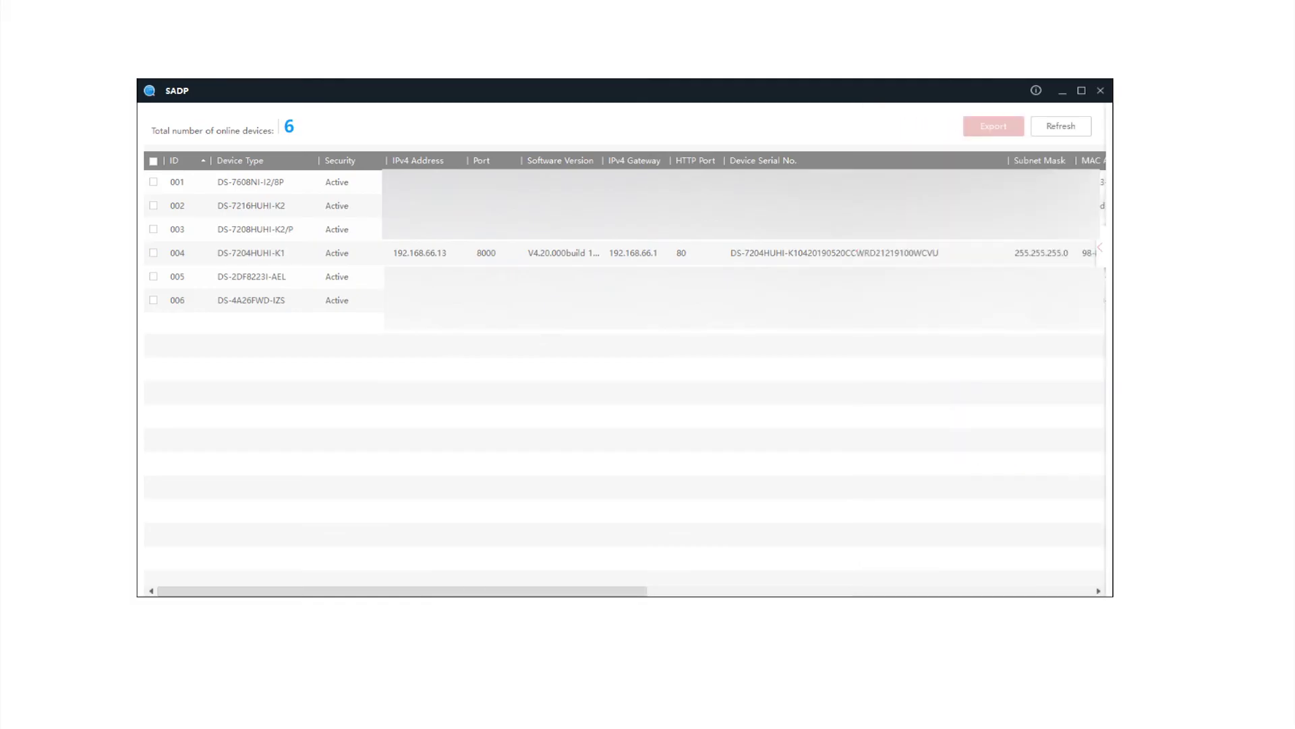
# Select the DS-7204HUHI-K1 DVR at 192.168.66.13 in SADP's device list
pyautogui.click(153, 252)
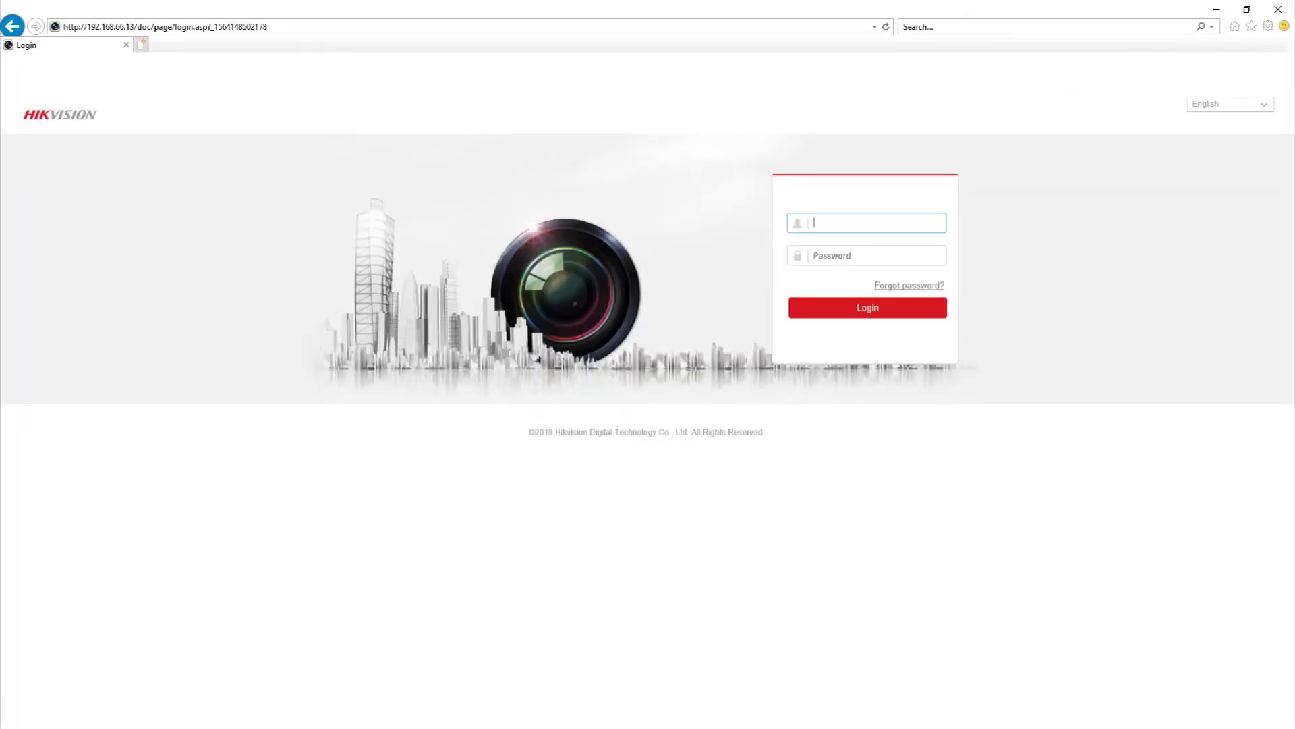
# Log in to the DVR web interface as admin with the device password
pyautogui.write('admin')
pyautogui.press('Tab')
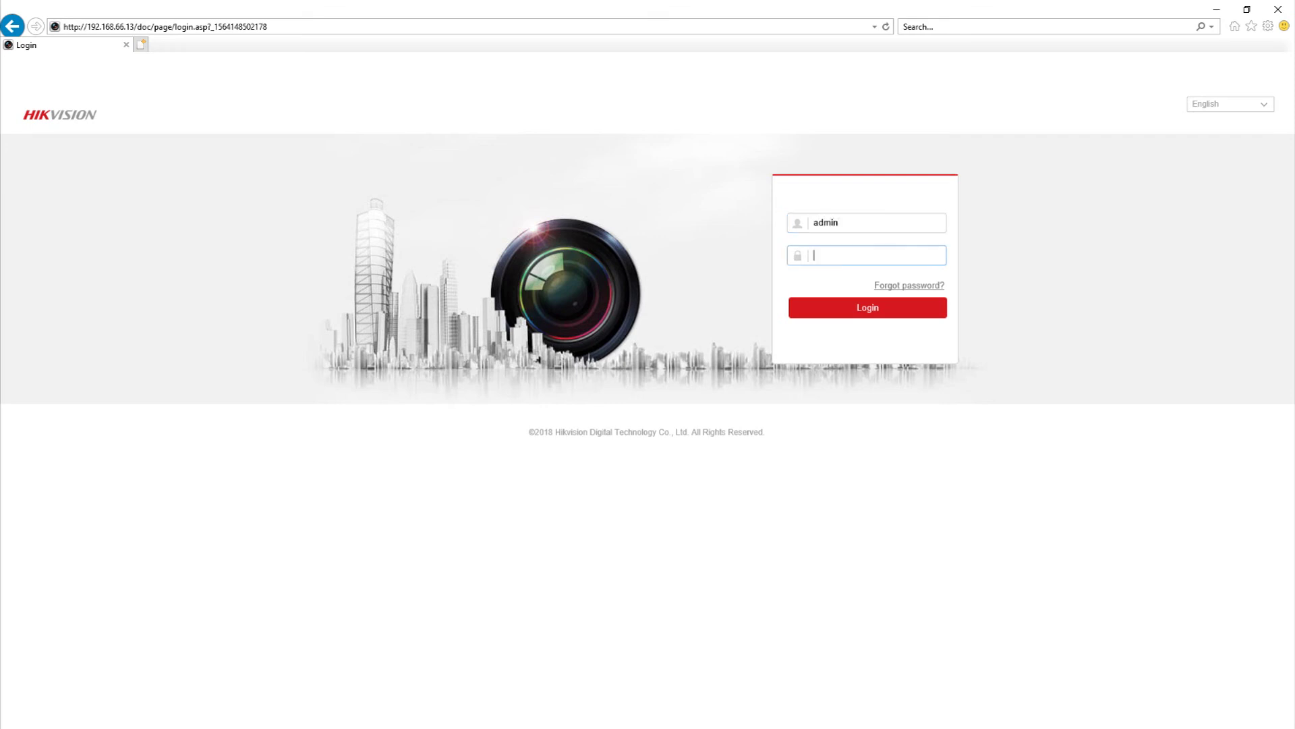
pyautogui.write('***********')
pyautogui.press('Return')
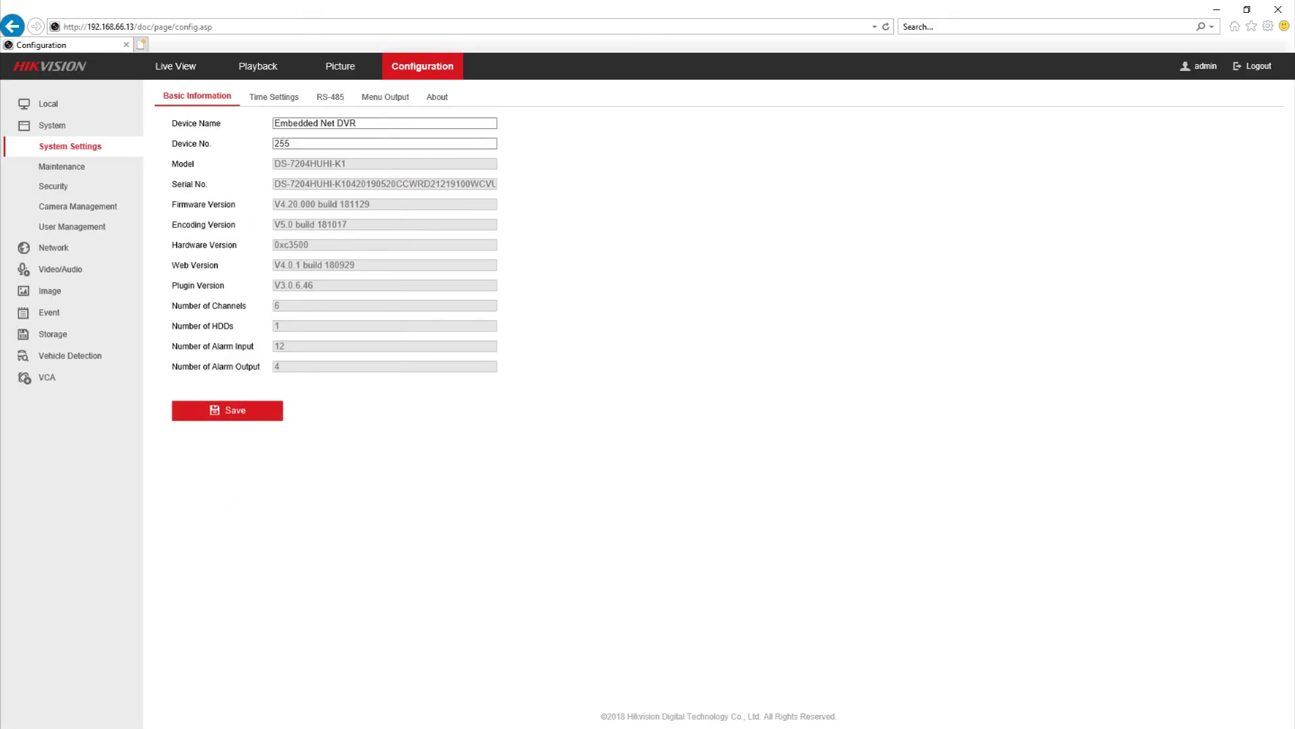
# Go to Network > Advanced Settings > Platform Access to view Hik-Connect's status
pyautogui.click(53, 247)
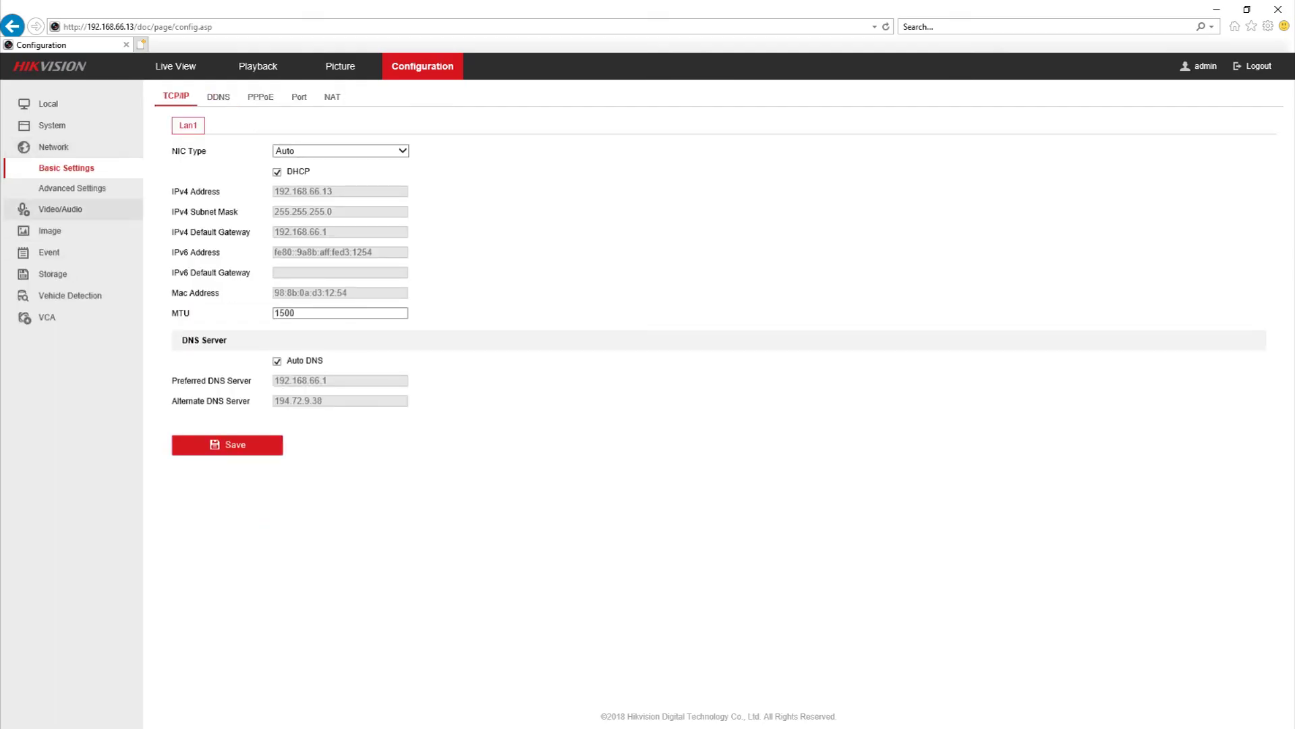
pyautogui.click(72, 188)
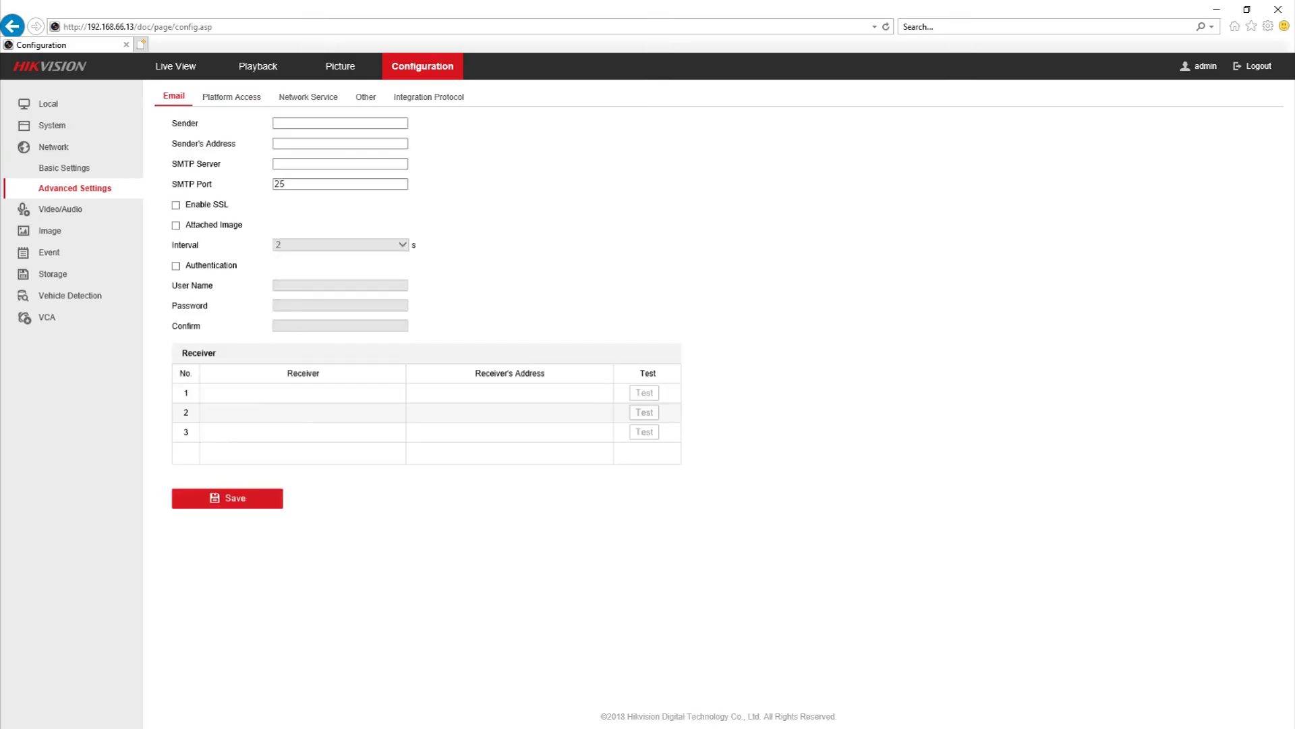
pyautogui.click(232, 96)
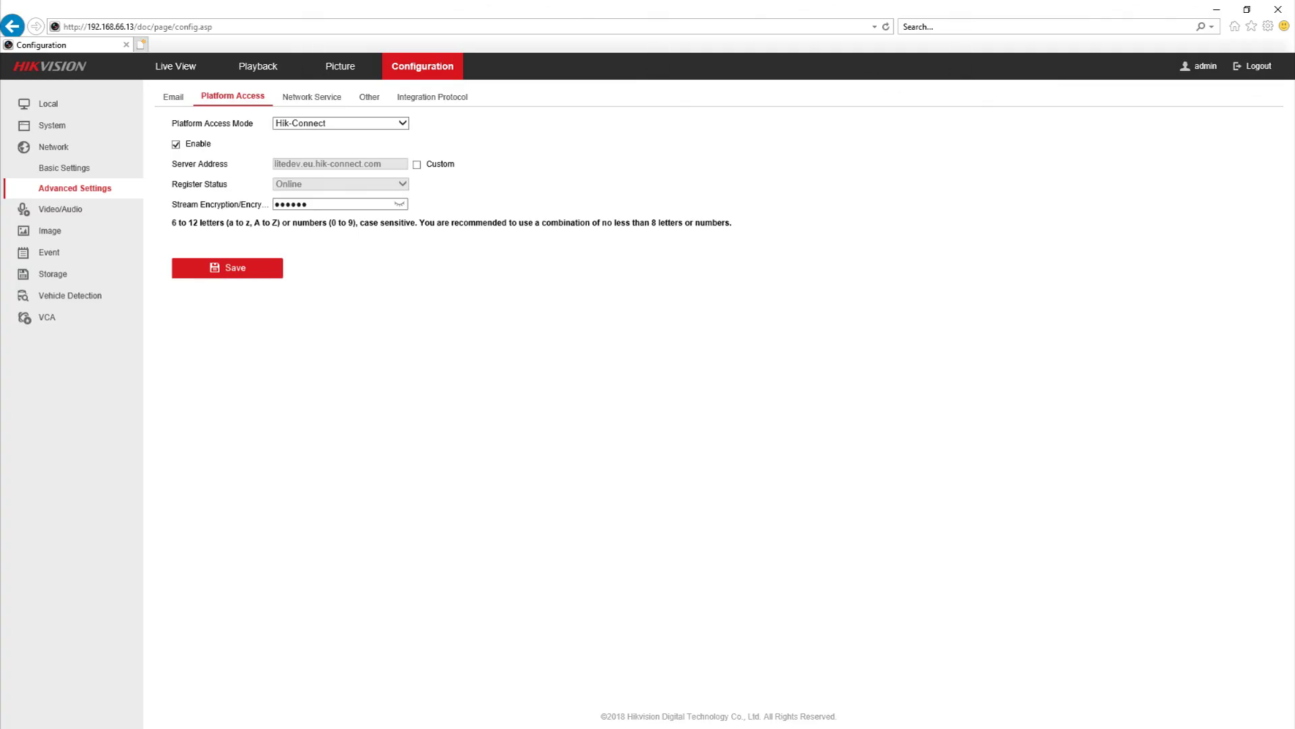
# Reveal and select the Hik-Connect verification code, then mask it again
pyautogui.click(399, 204)
pyautogui.doubleClick(288, 204)
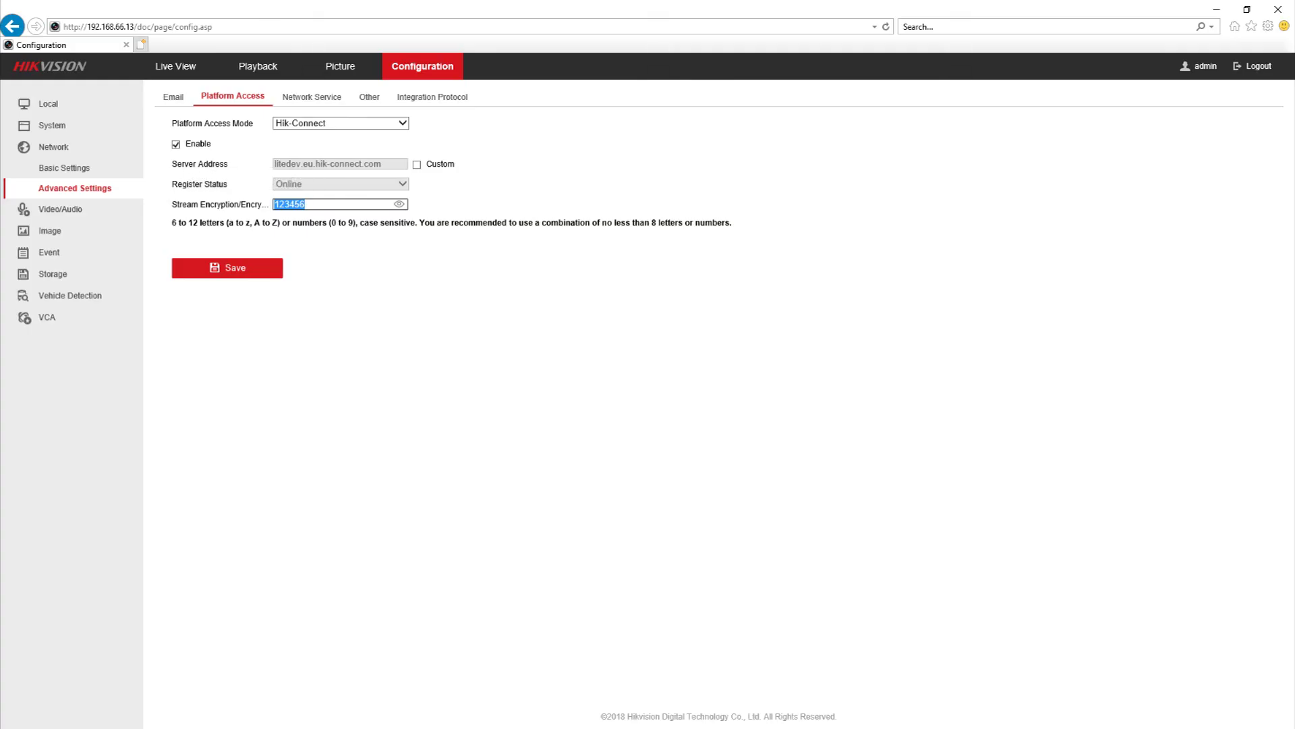
pyautogui.click(399, 203)
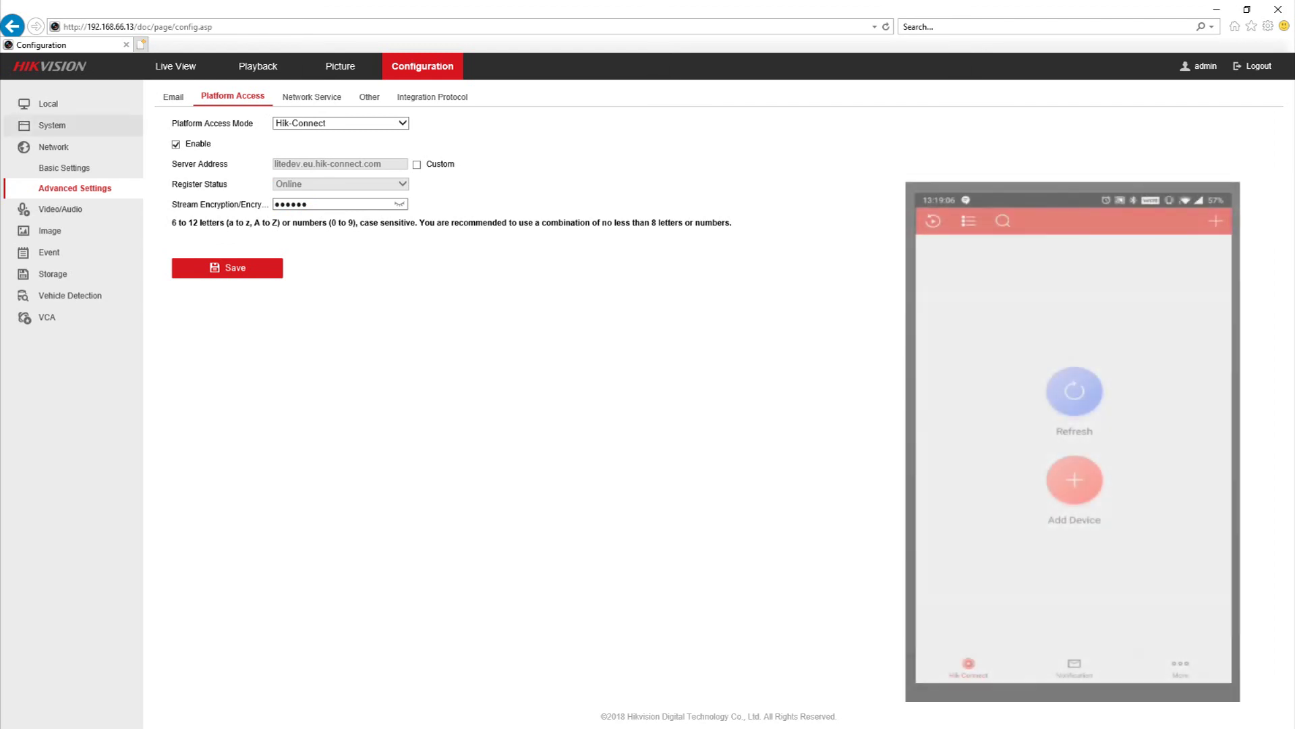
pyautogui.click(52, 124)
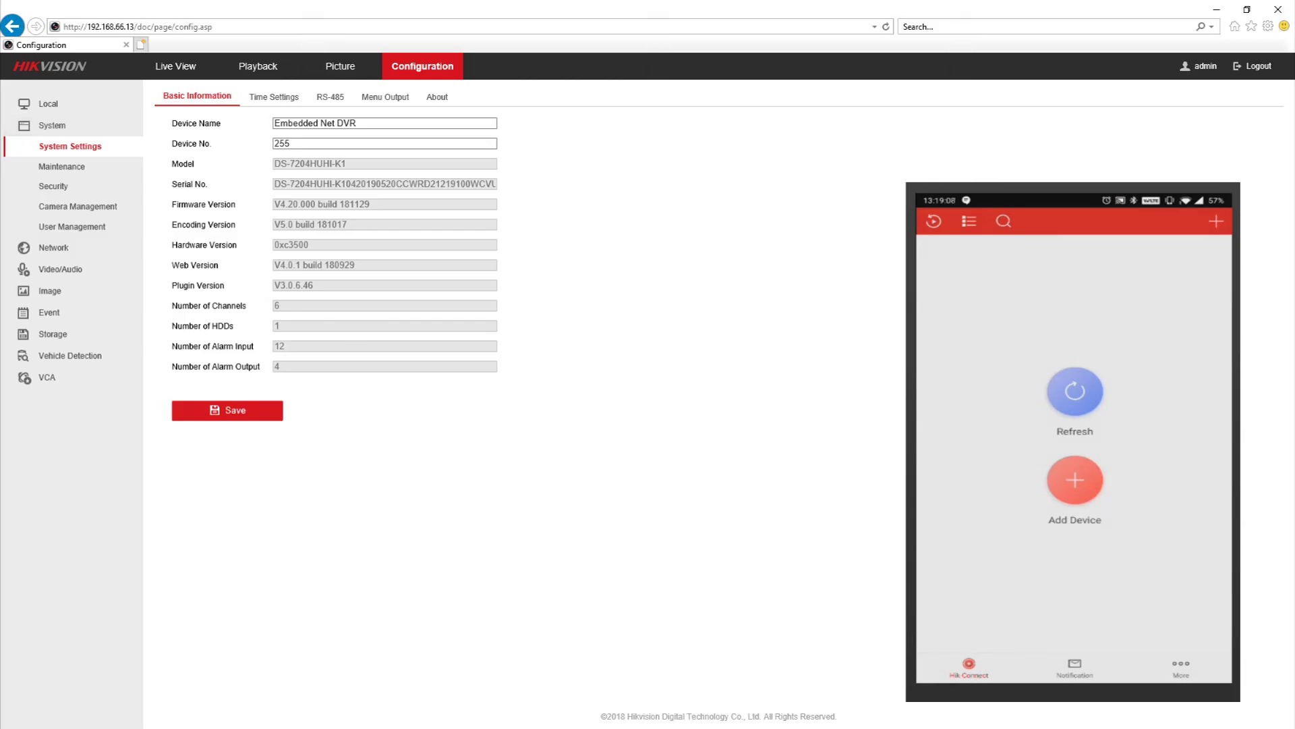
pyautogui.moveTo(424, 183); pyautogui.dragTo(471, 183)
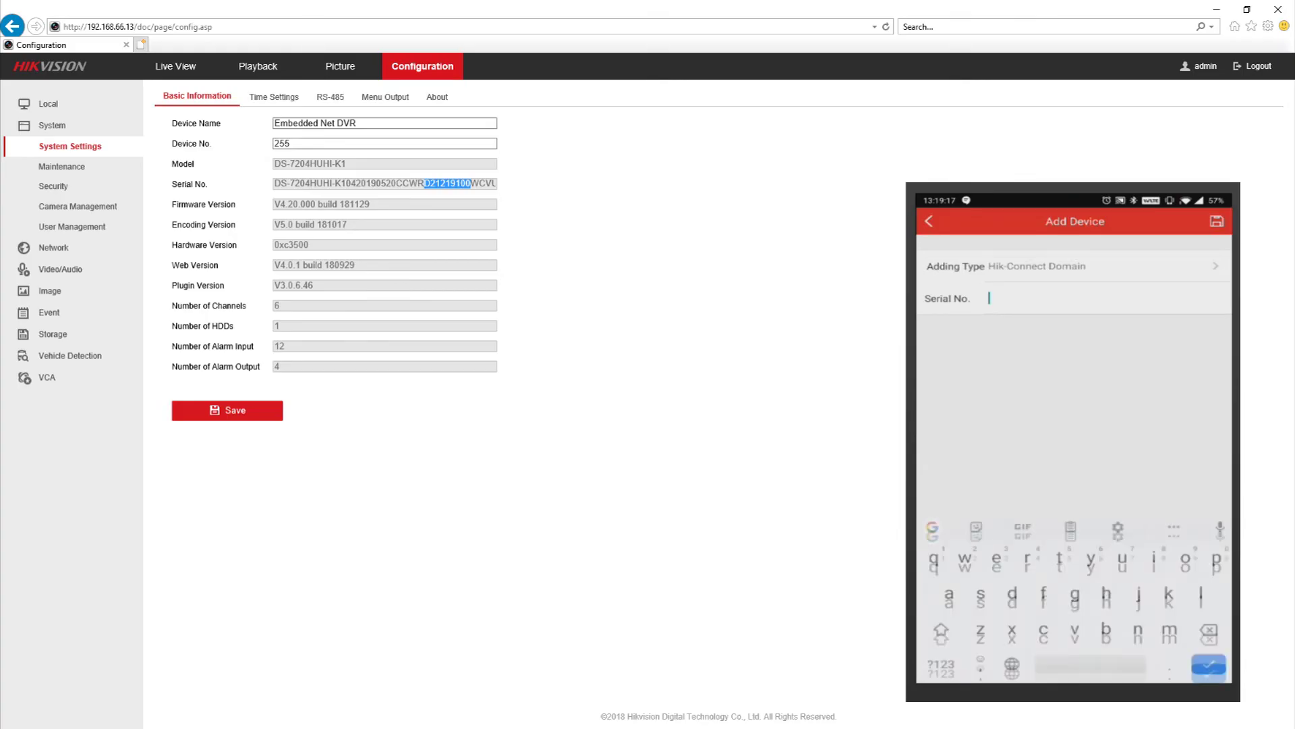
# Search Hik-Connect for serial number D21219100 to find the DS-7204HUHI-K1 DVR
pyautogui.write('212')
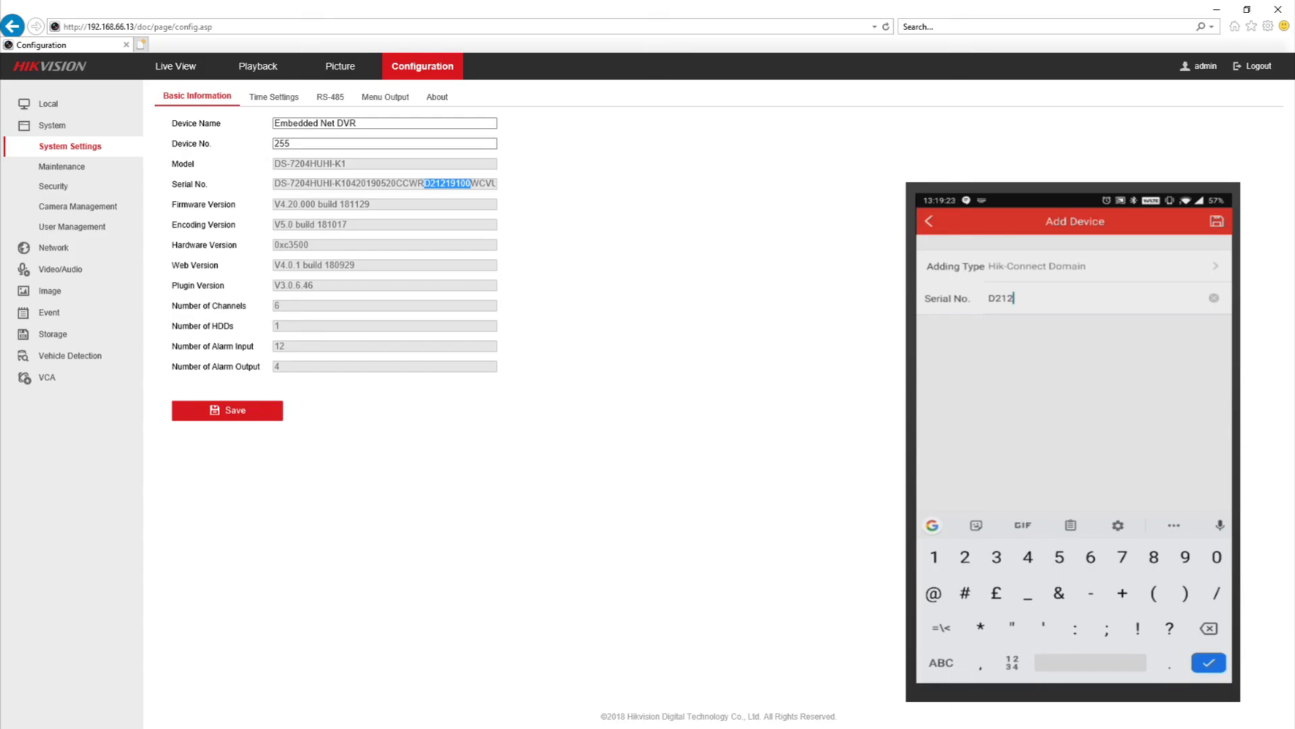
pyautogui.write('19100')
pyautogui.press('Return')
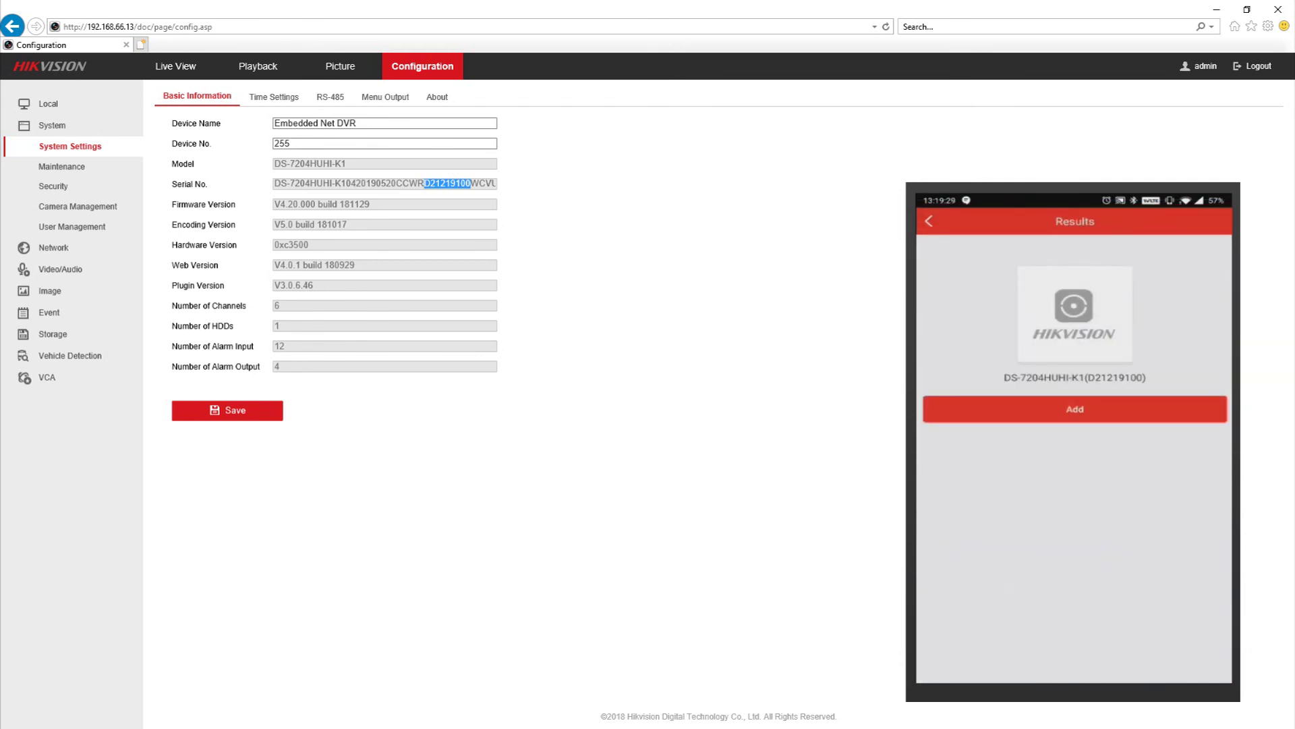
# Add DS-7204HUHI-K1 by entering the device verification code and confirming it
pyautogui.click(1074, 409)
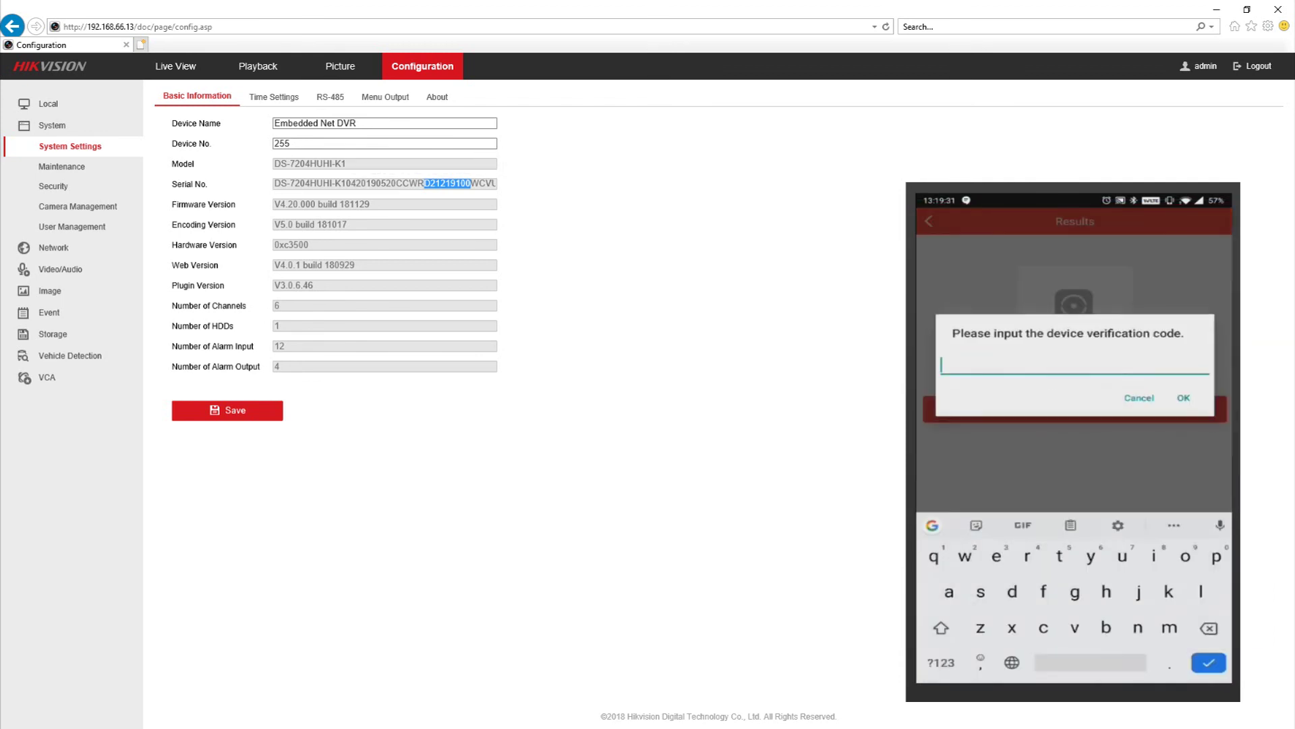
pyautogui.click(941, 662)
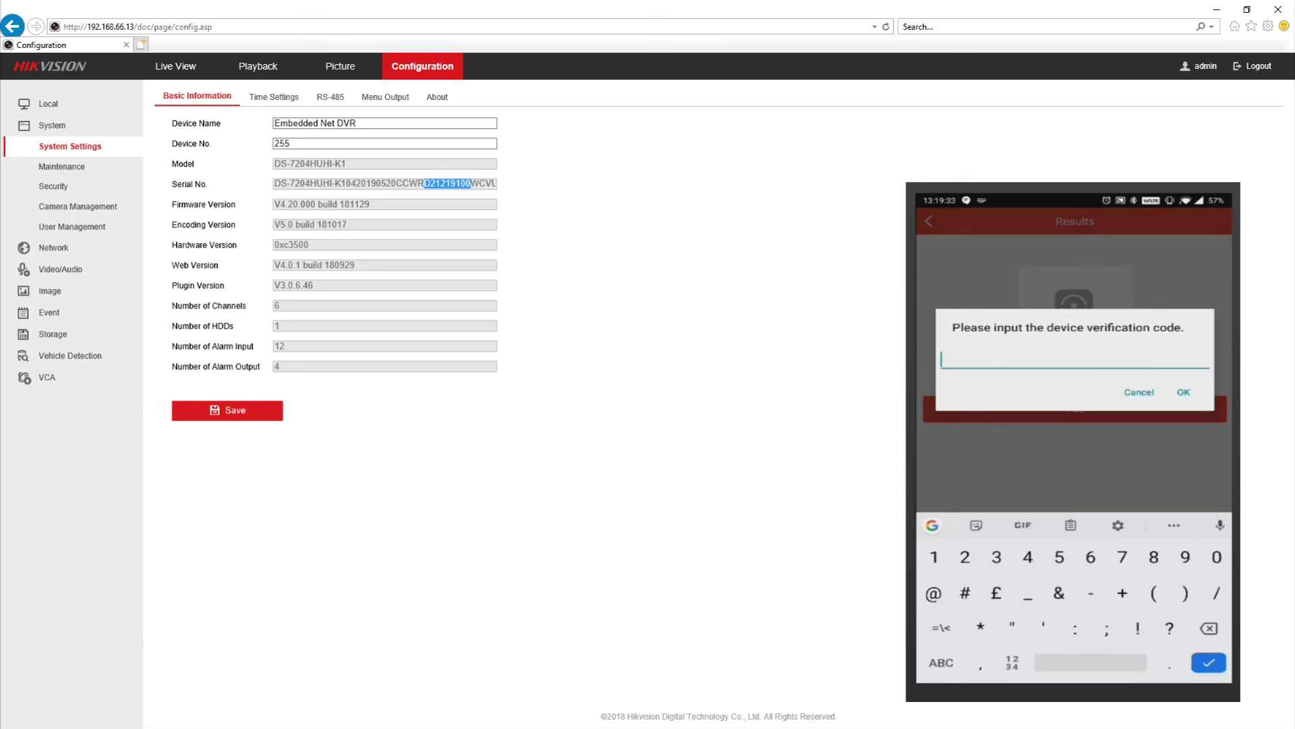
pyautogui.click(1184, 392)
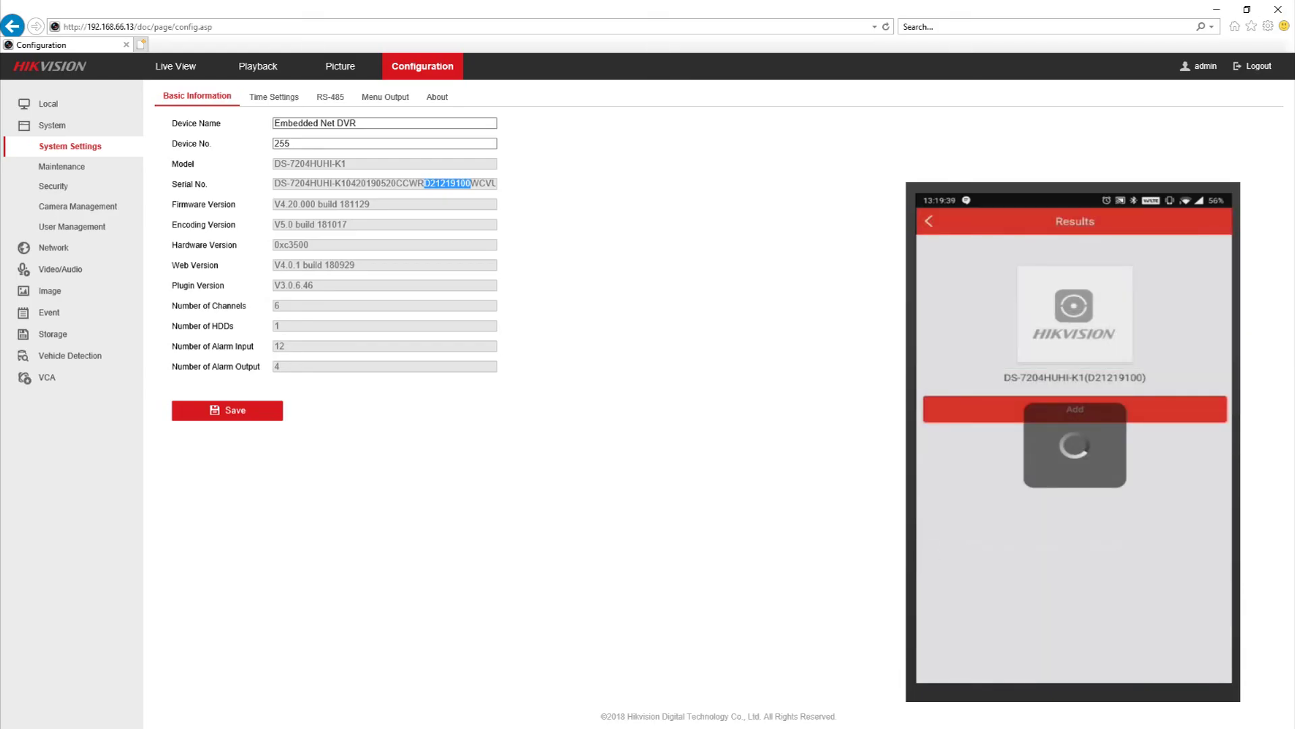